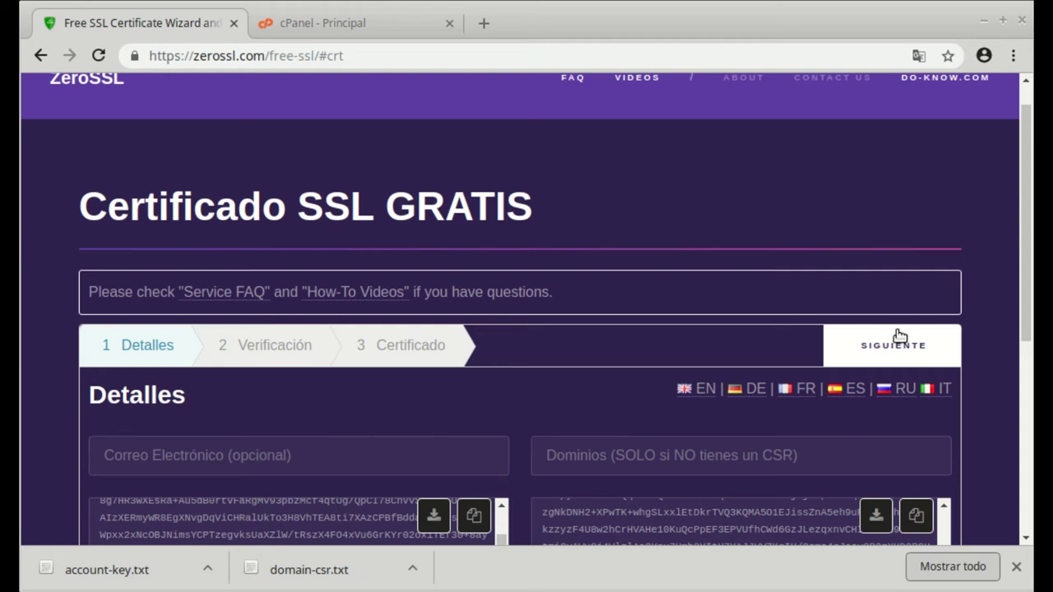
Step: Advance the SSL certificate request to the Verificación stage and bring the domain verification files into view
{"action": "left_click", "coordinate": [897, 354]}
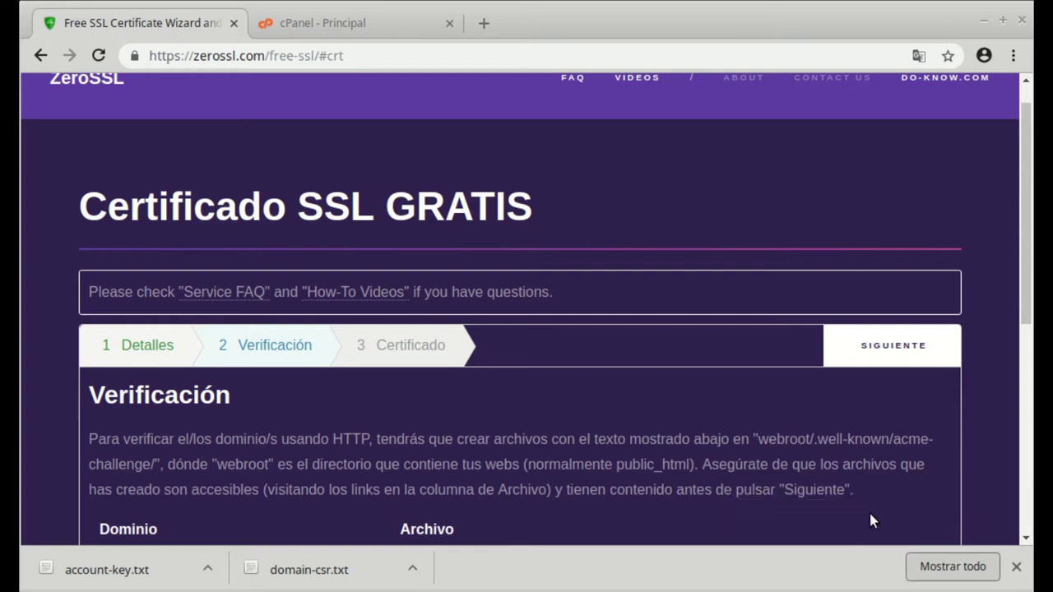
{"action": "scroll", "coordinate": [682, 448], "scroll_direction": "down", "scroll_amount": 4}
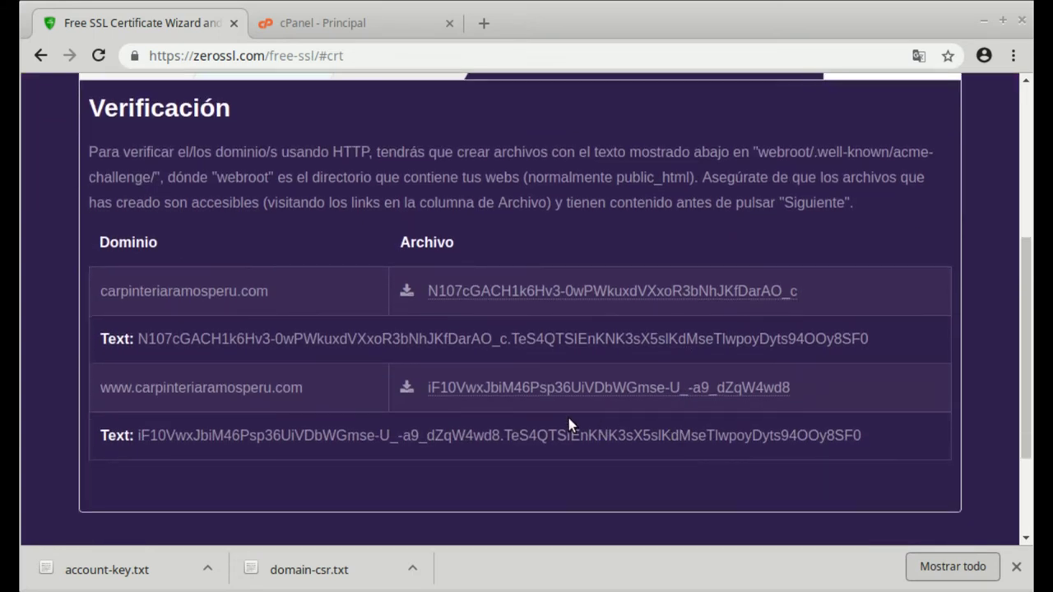
{"action": "scroll", "coordinate": [280, 335], "scroll_direction": "up", "scroll_amount": 1}
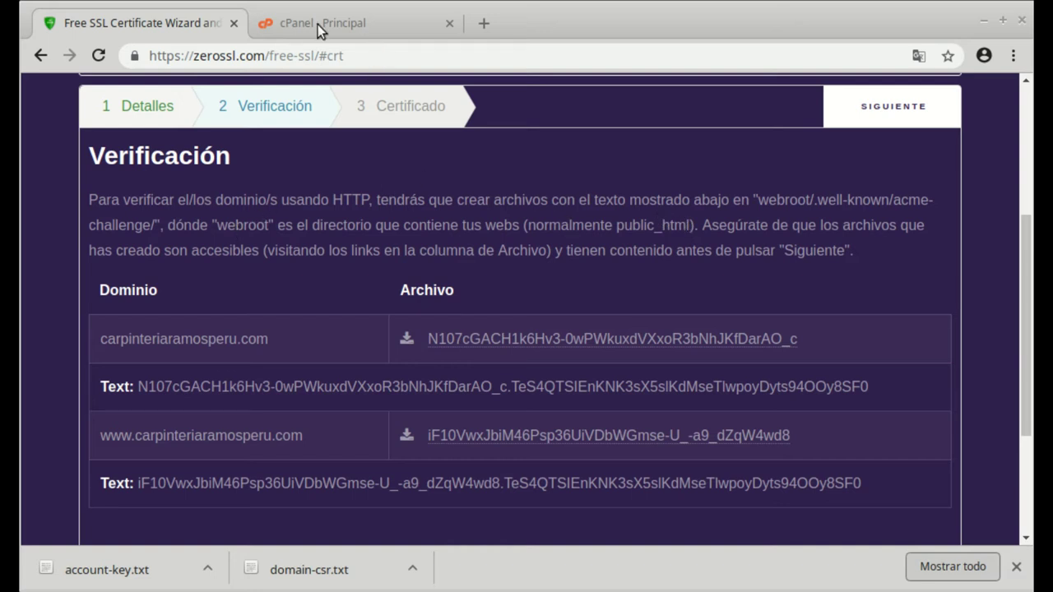
Step: Switch to cPanel, launch the Administrador de archivos and open the public_html folder
{"action": "left_click", "coordinate": [344, 30]}
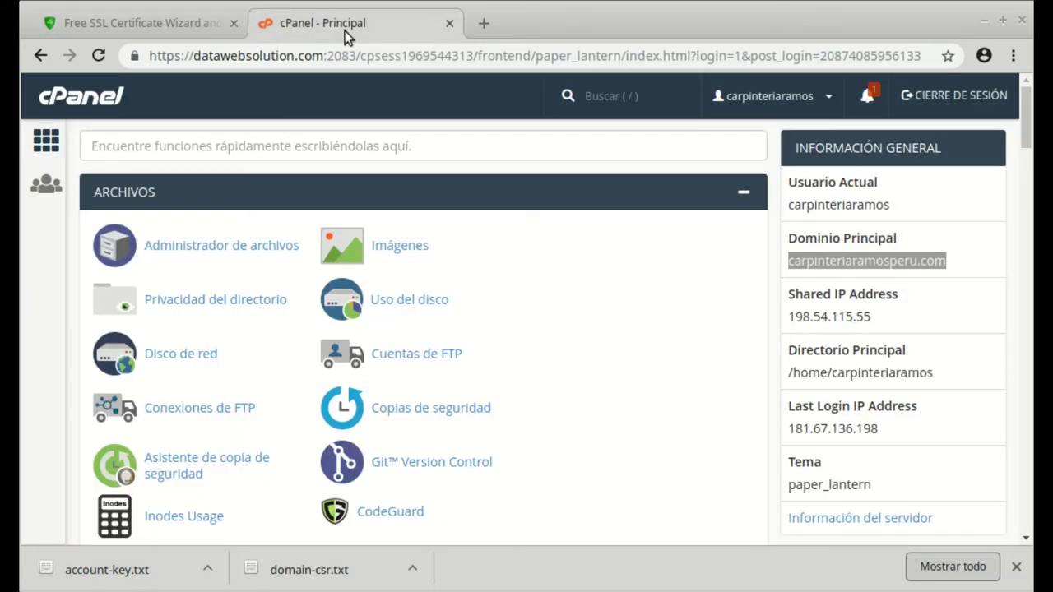
{"action": "left_click", "coordinate": [242, 250]}
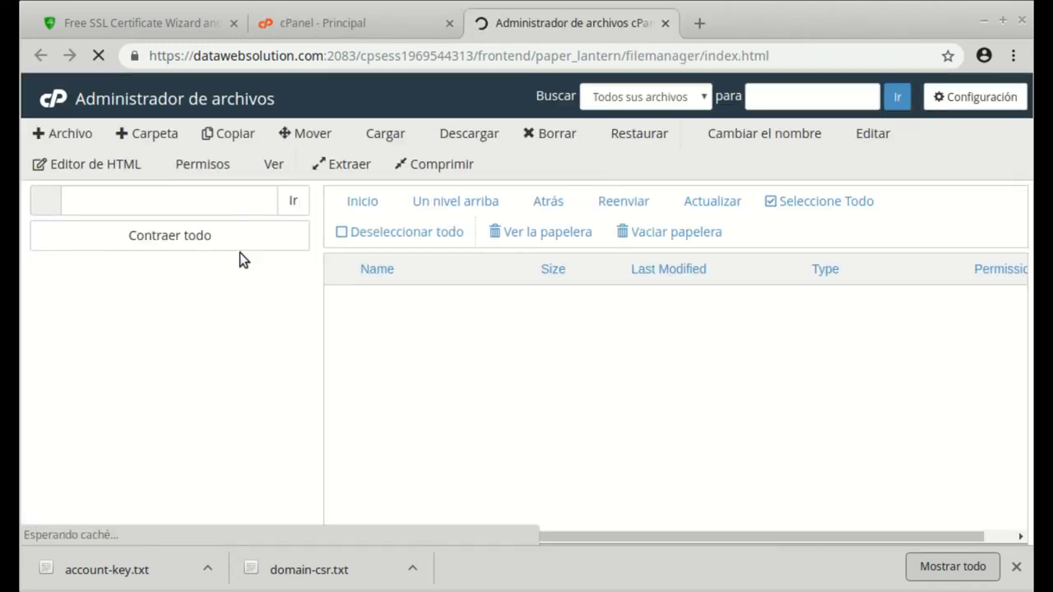
{"action": "scroll", "coordinate": [468, 346], "scroll_direction": "down", "scroll_amount": 1}
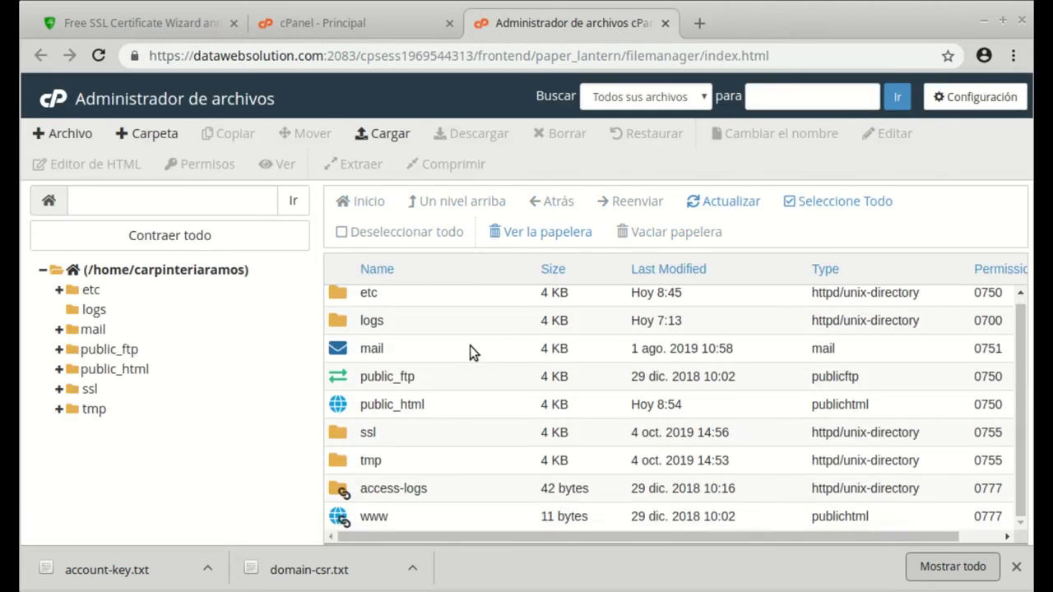
{"action": "left_click", "coordinate": [92, 370]}
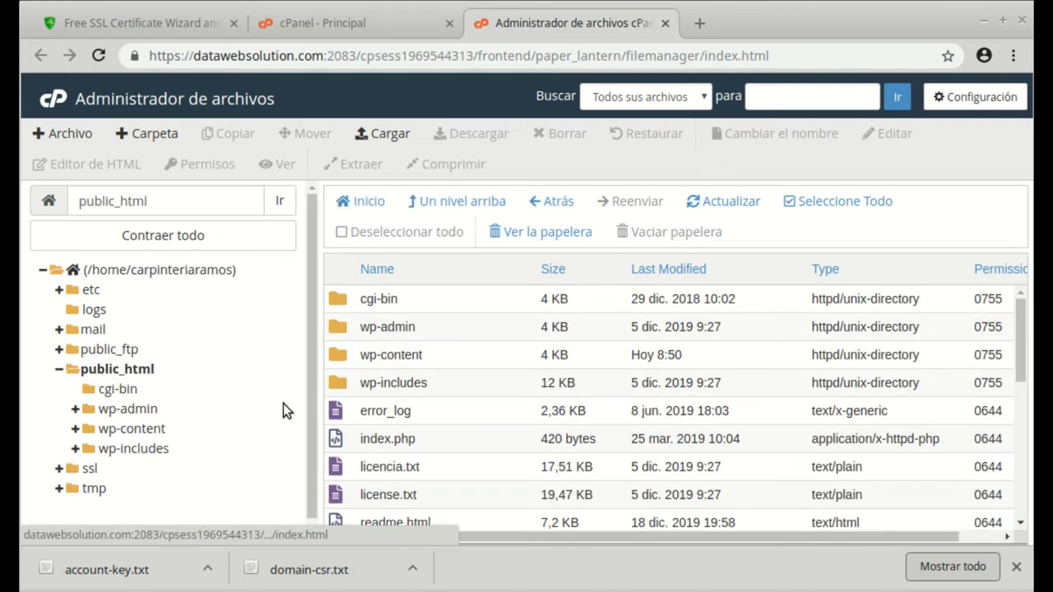
{"action": "scroll", "coordinate": [466, 365], "scroll_direction": "down", "scroll_amount": 2}
{"action": "scroll", "coordinate": [493, 362], "scroll_direction": "up", "scroll_amount": 2}
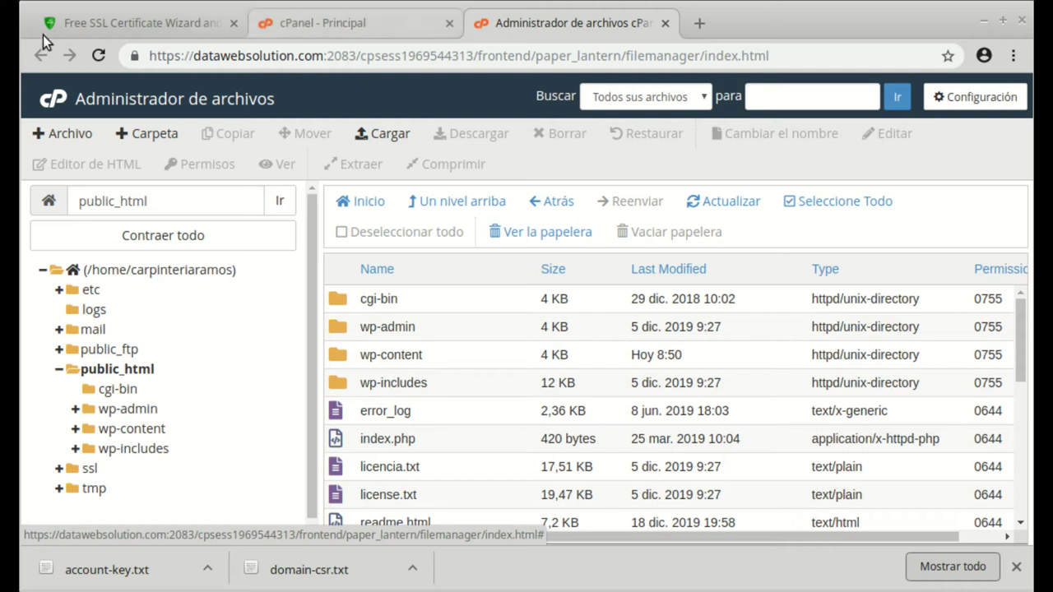
Step: Return to the ZeroSSL verification instructions and examine the webroot part of the required folder path
{"action": "left_click", "coordinate": [79, 30]}
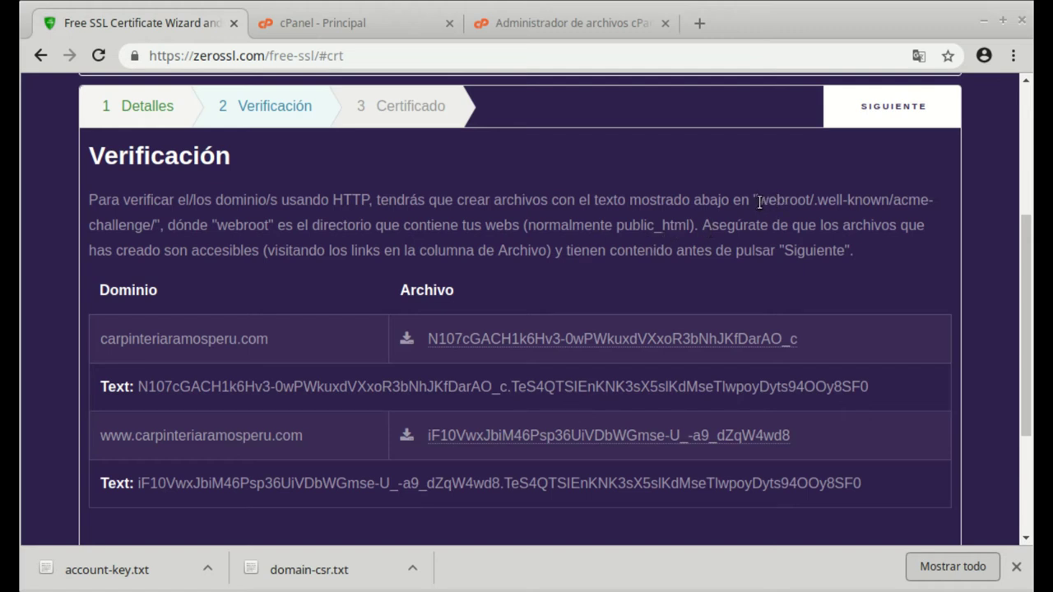
{"action": "left_click_drag", "start_coordinate": [758, 201], "coordinate": [812, 208]}
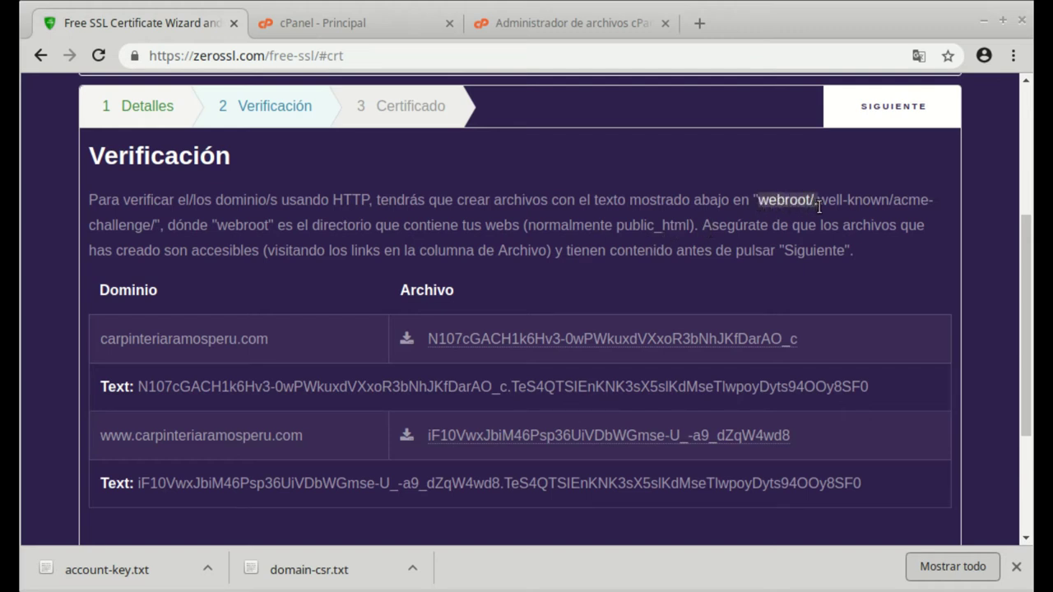
{"action": "left_click_drag", "start_coordinate": [819, 208], "coordinate": [763, 201]}
{"action": "left_click", "coordinate": [816, 202]}
Step: Switch to the cPanel file manager and enable showing hidden files (dotfiles) in its preferences
{"action": "left_click", "coordinate": [613, 23]}
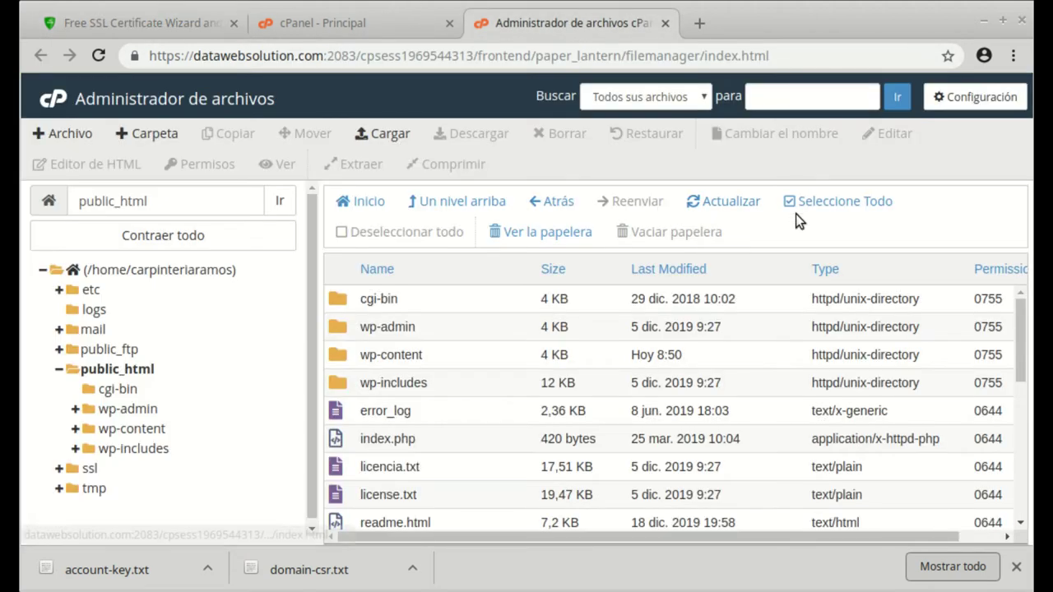
{"action": "left_click", "coordinate": [966, 107]}
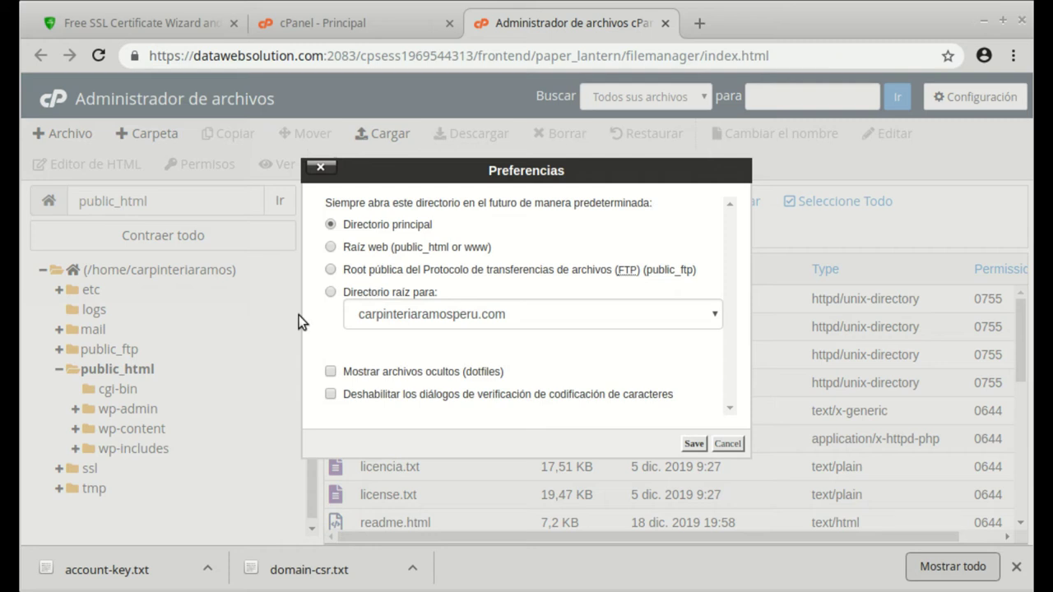
{"action": "left_click", "coordinate": [330, 371]}
{"action": "left_click", "coordinate": [694, 444]}
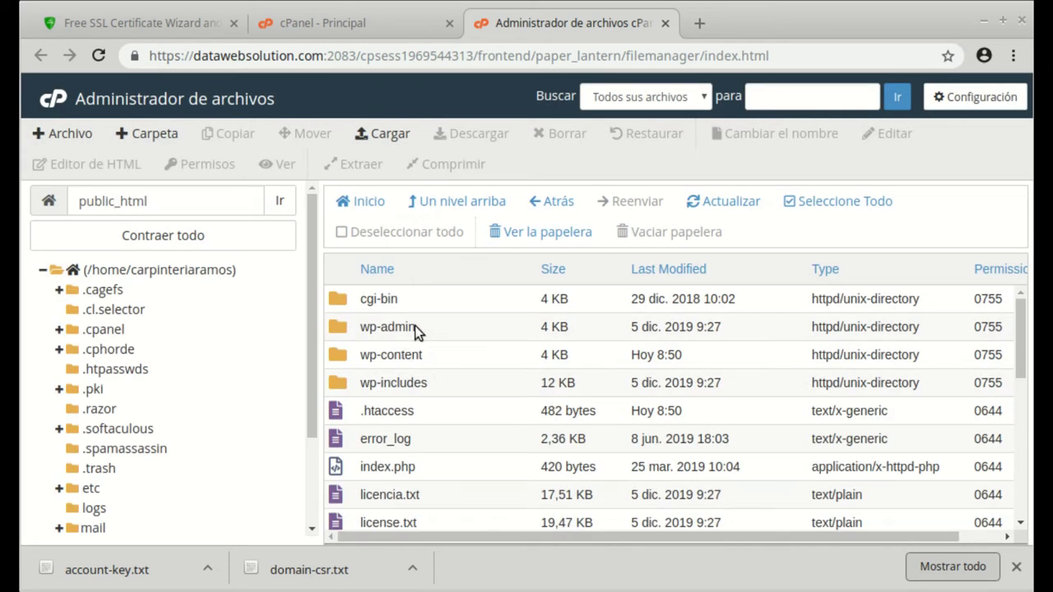
{"action": "scroll", "coordinate": [418, 362], "scroll_direction": "down", "scroll_amount": 3}
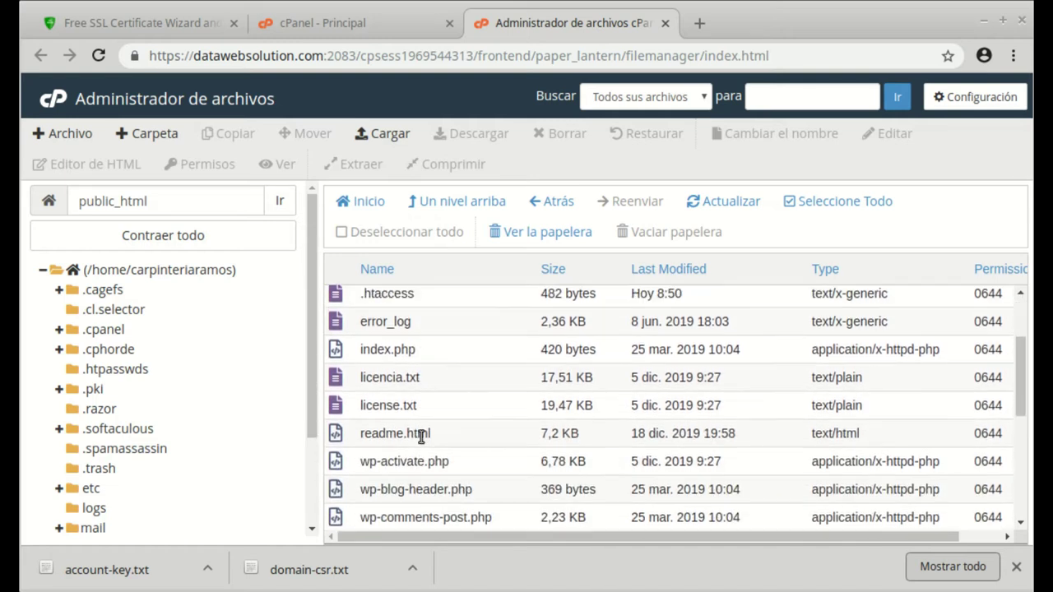
{"action": "scroll", "coordinate": [421, 436], "scroll_direction": "up", "scroll_amount": 3}
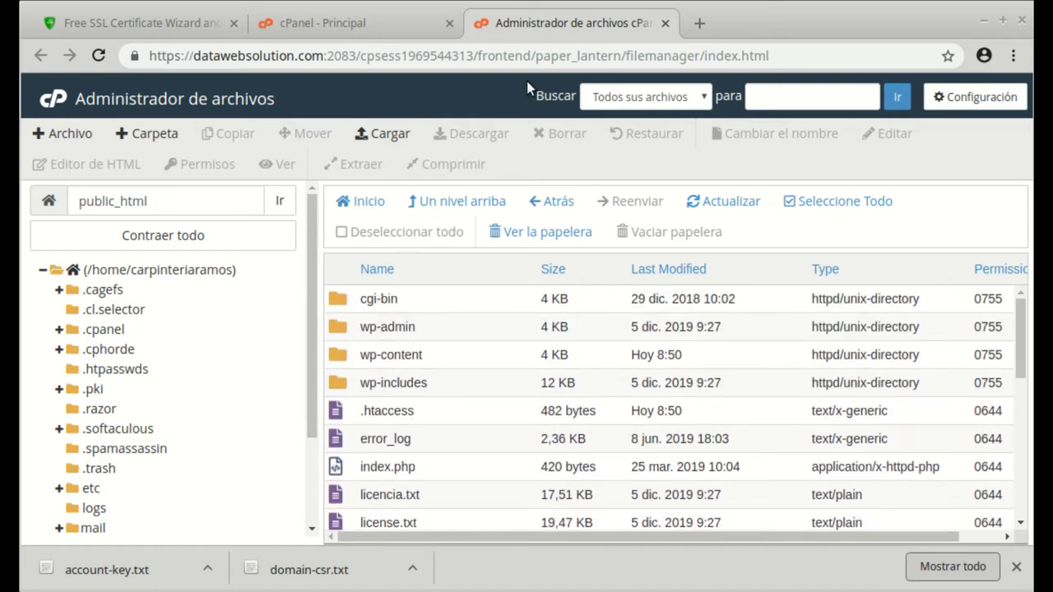
Step: Copy the folder name .well-known from the path in the ZeroSSL verification instructions
{"action": "left_click", "coordinate": [329, 25]}
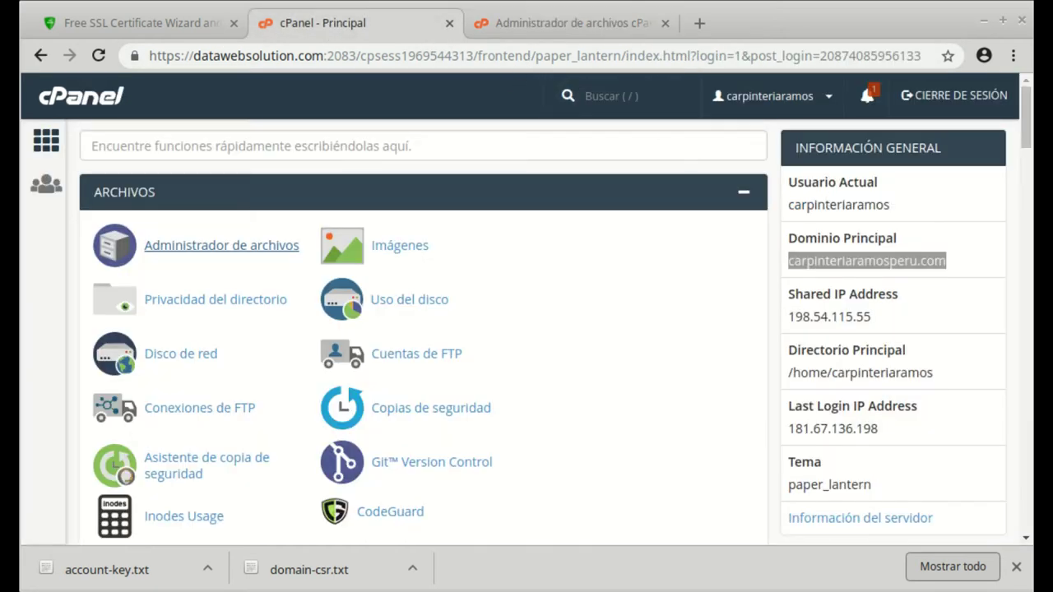
{"action": "left_click", "coordinate": [174, 30]}
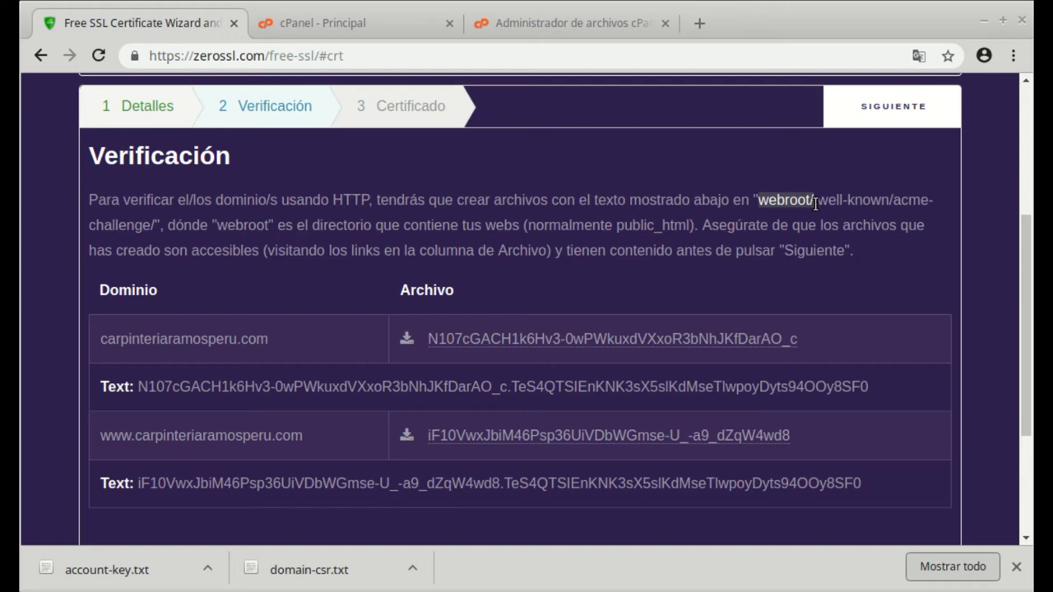
{"action": "left_click_drag", "start_coordinate": [807, 203], "coordinate": [814, 203]}
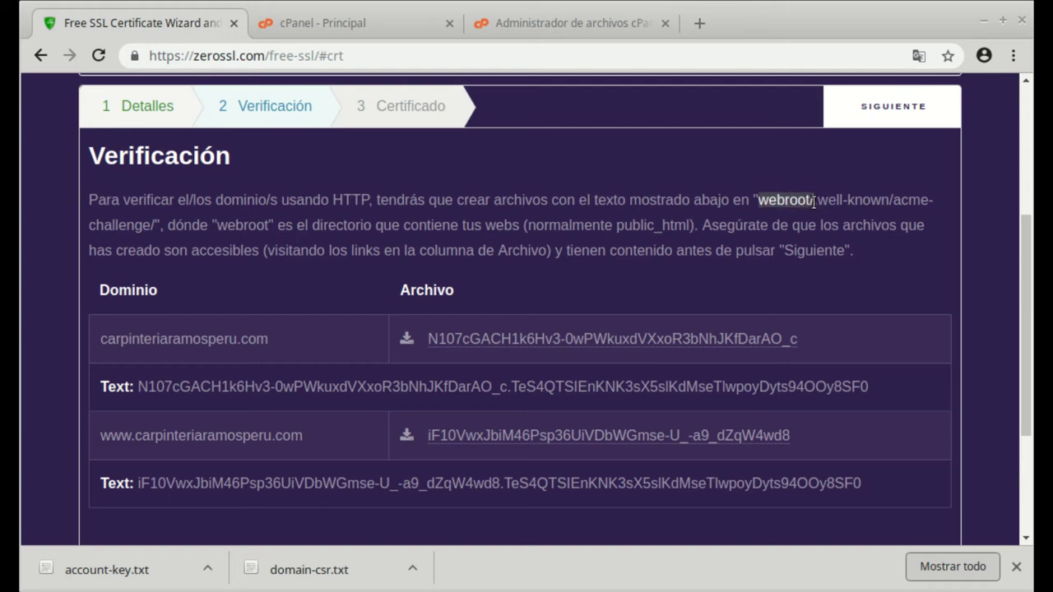
{"action": "left_click", "coordinate": [882, 198]}
{"action": "left_click_drag", "start_coordinate": [885, 198], "coordinate": [812, 200]}
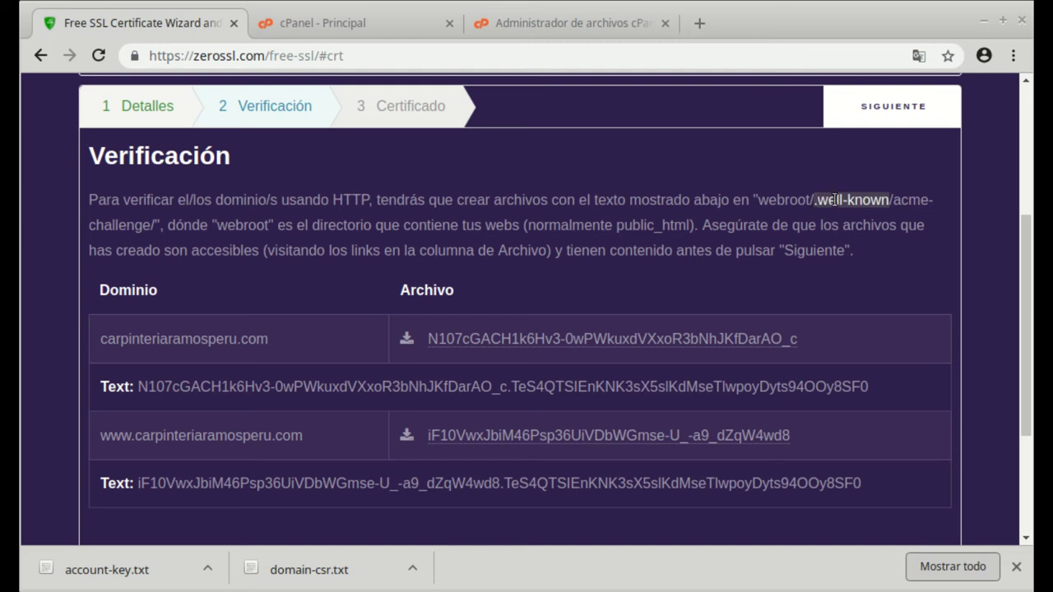
{"action": "right_click", "coordinate": [842, 199]}
{"action": "left_click", "coordinate": [850, 208]}
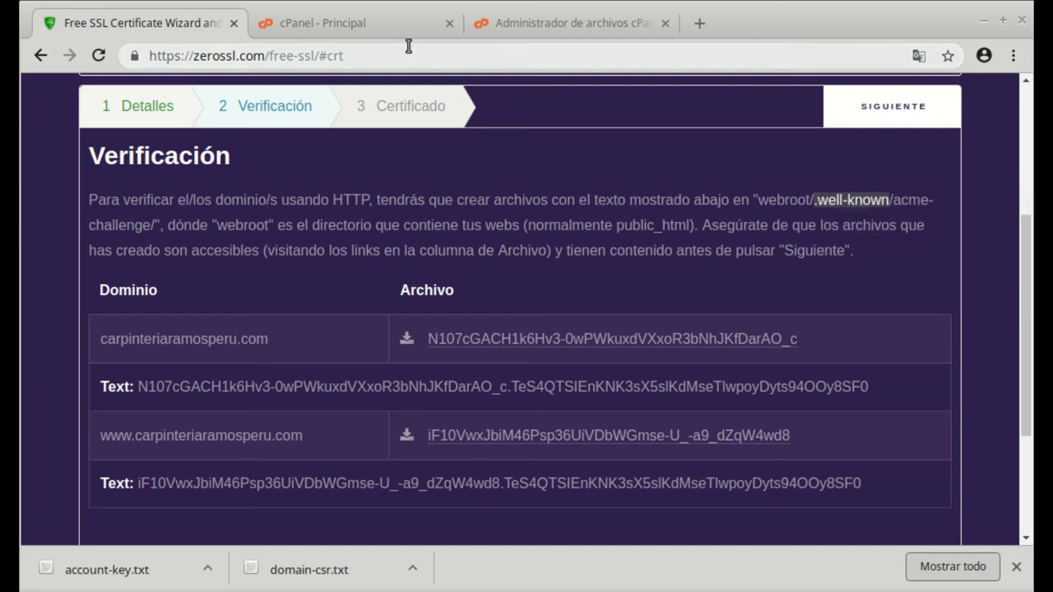
Step: In the cPanel file manager, create a new folder named .well-known inside /public_html
{"action": "left_click", "coordinate": [563, 35]}
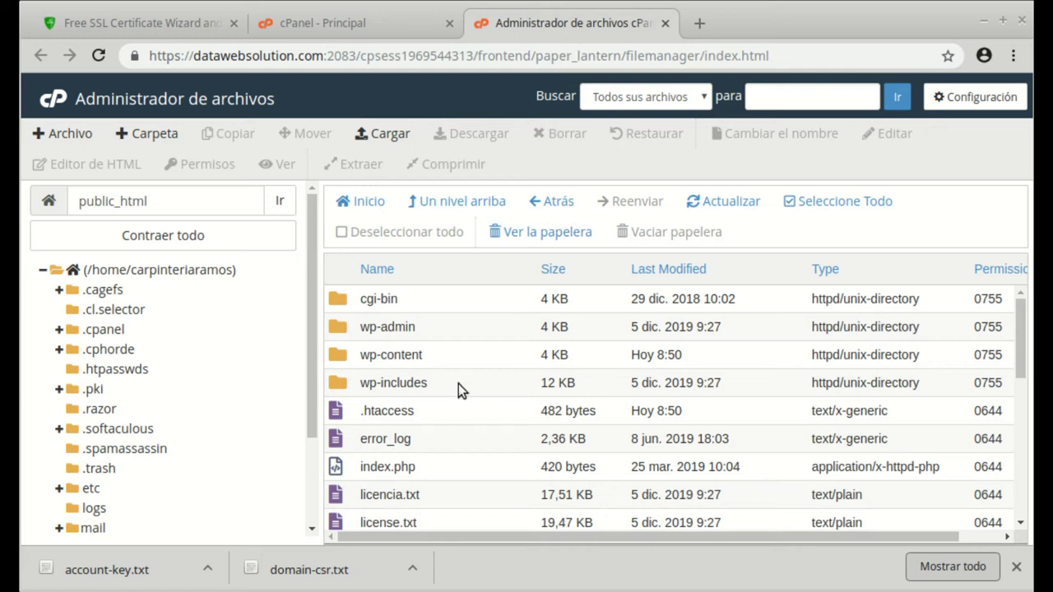
{"action": "left_click", "coordinate": [151, 135]}
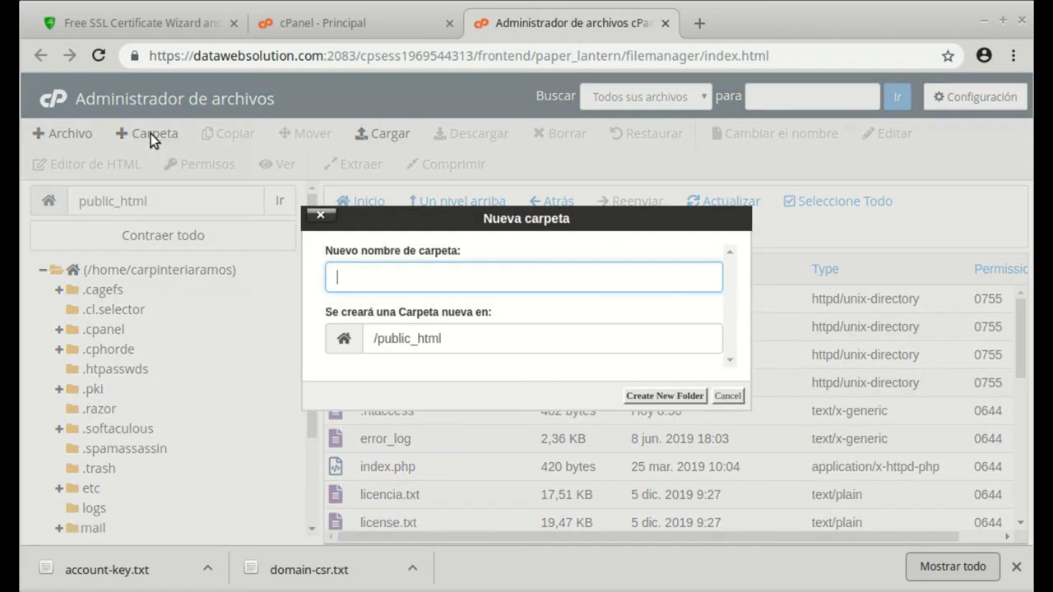
{"action": "left_click", "coordinate": [360, 277]}
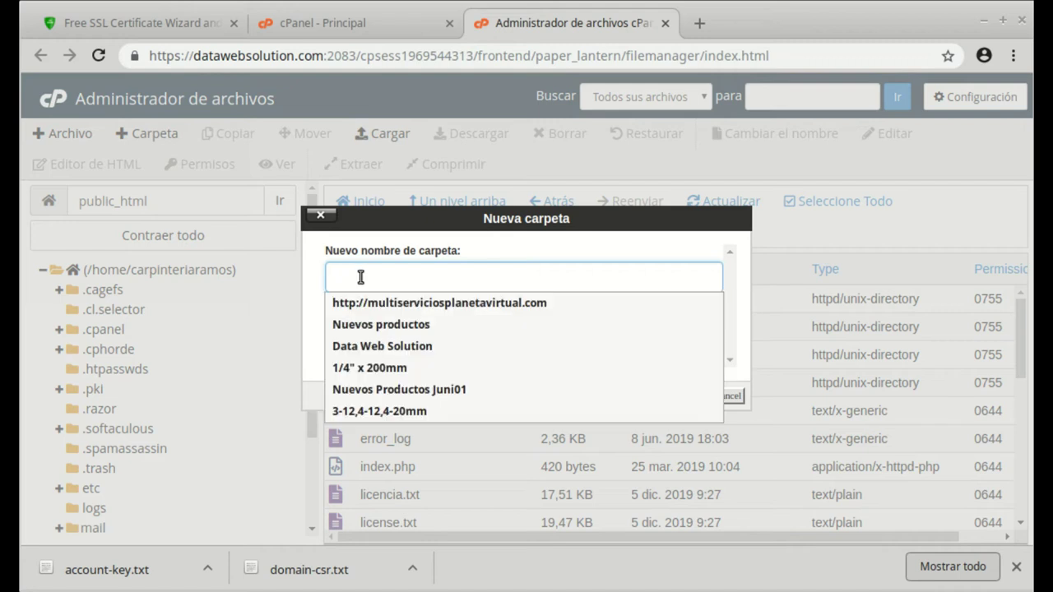
{"action": "type", "text": "."}
{"action": "right_click", "coordinate": [359, 275]}
{"action": "left_click", "coordinate": [432, 386]}
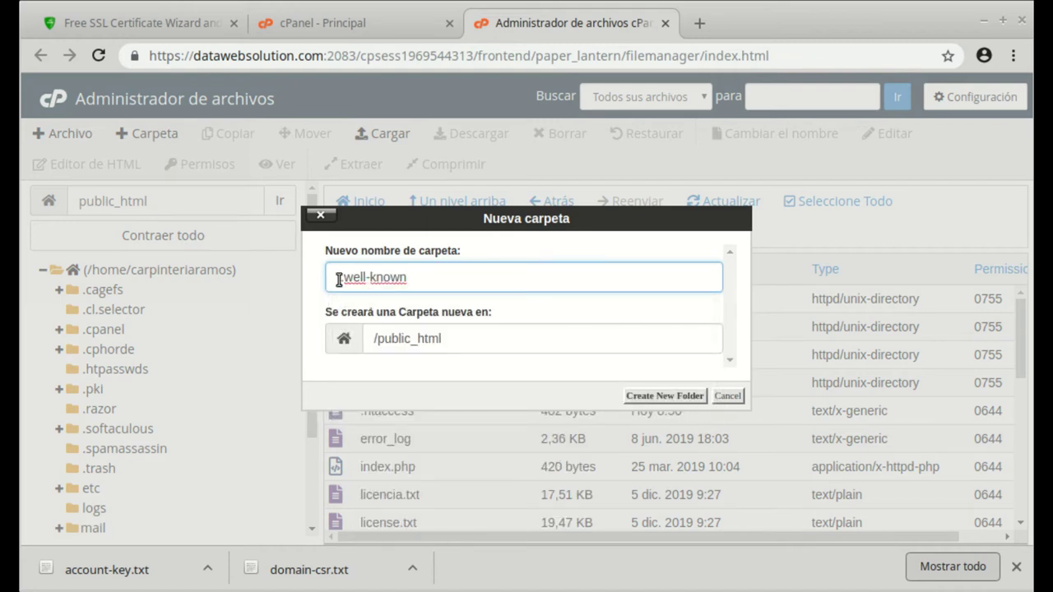
{"action": "left_click", "coordinate": [484, 298]}
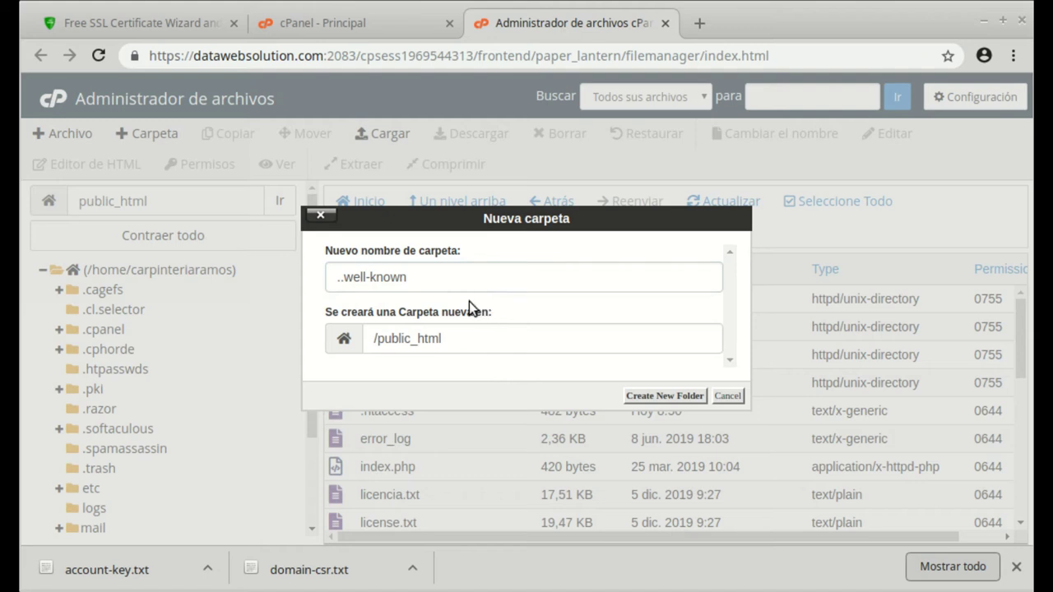
{"action": "left_click", "coordinate": [337, 277]}
{"action": "key", "text": "Delete"}
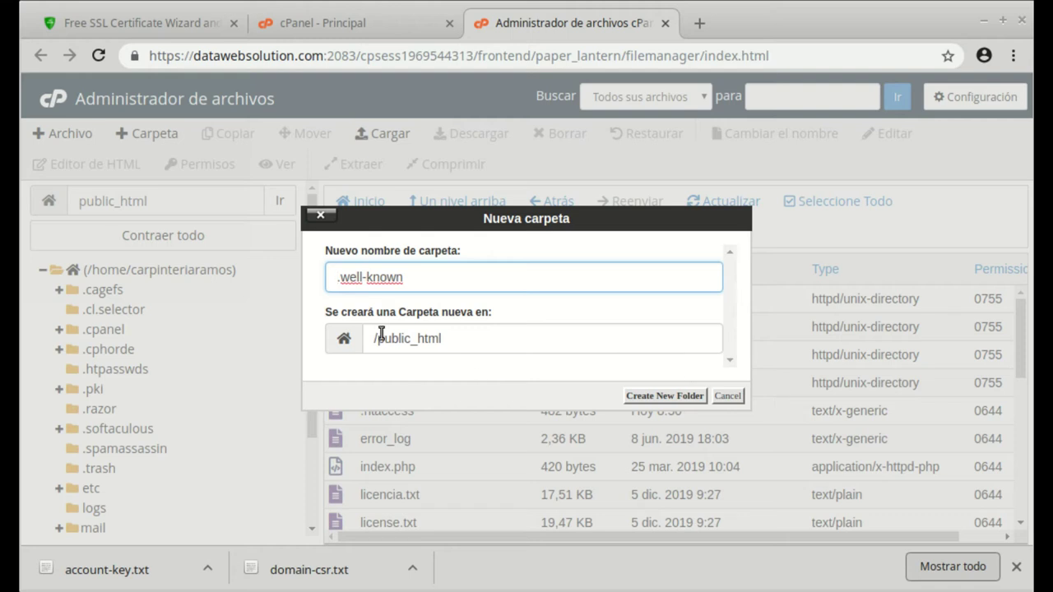
{"action": "left_click", "coordinate": [444, 339]}
{"action": "triple_click", "coordinate": [401, 336]}
{"action": "left_click", "coordinate": [453, 344]}
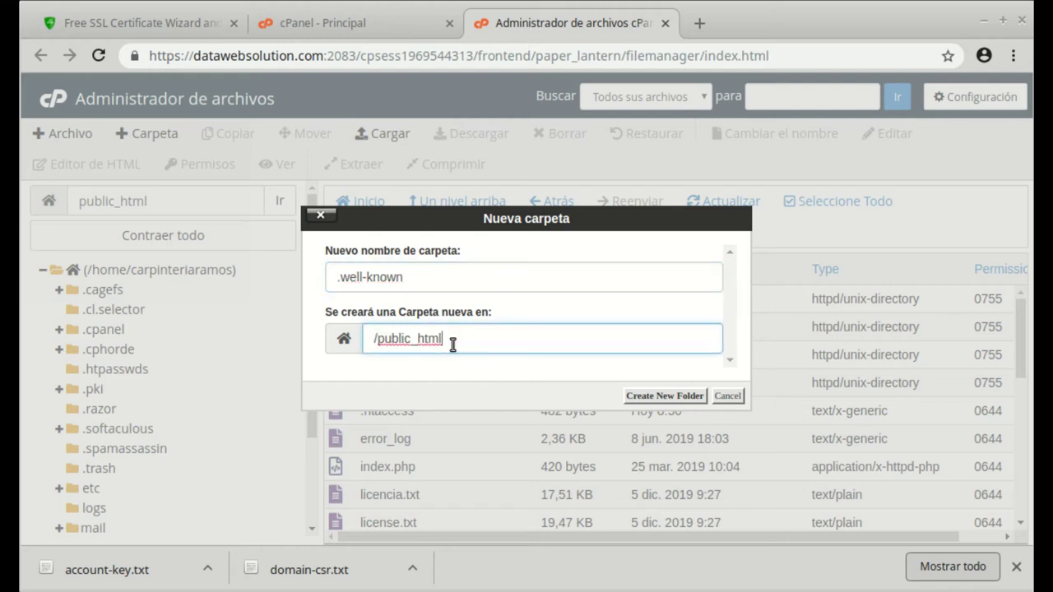
{"action": "left_click", "coordinate": [665, 396]}
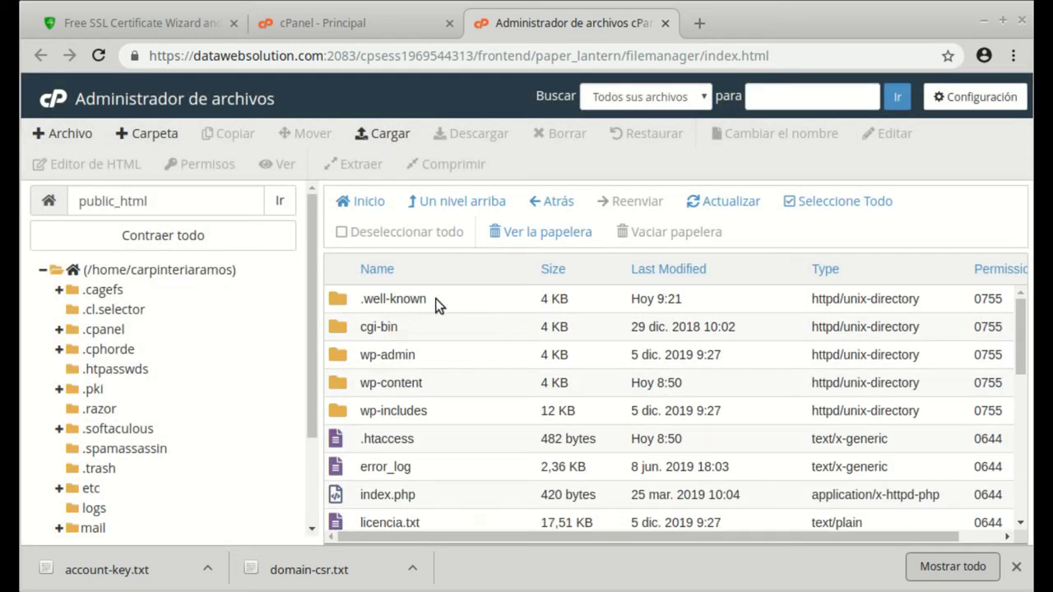
Step: Start a new folder inside .well-known and copy its name, acme-challenge/, from the path in the ZeroSSL verification instructions
{"action": "double_click", "coordinate": [337, 301]}
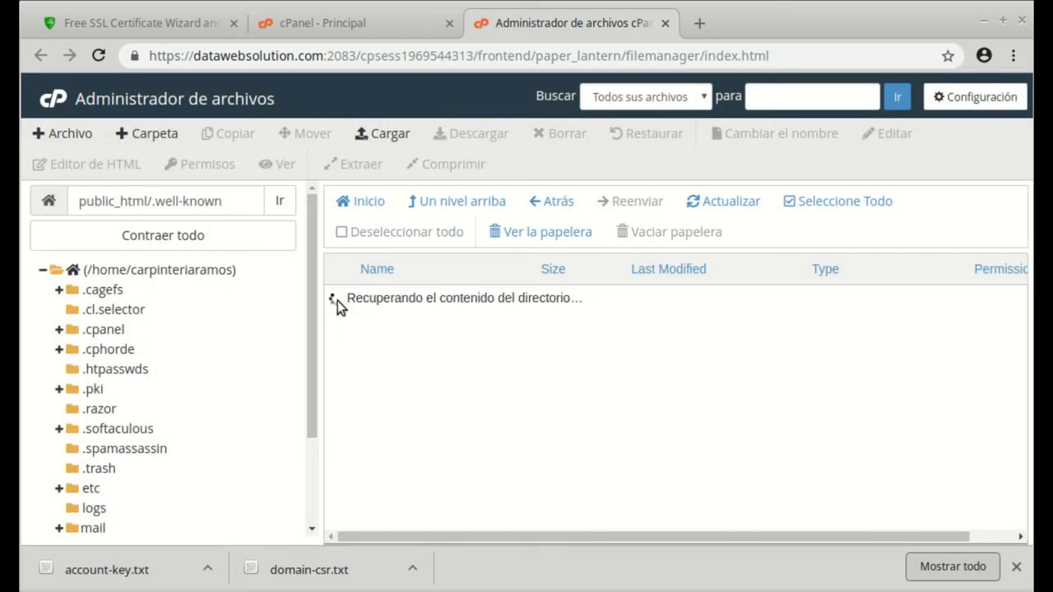
{"action": "left_click", "coordinate": [149, 137]}
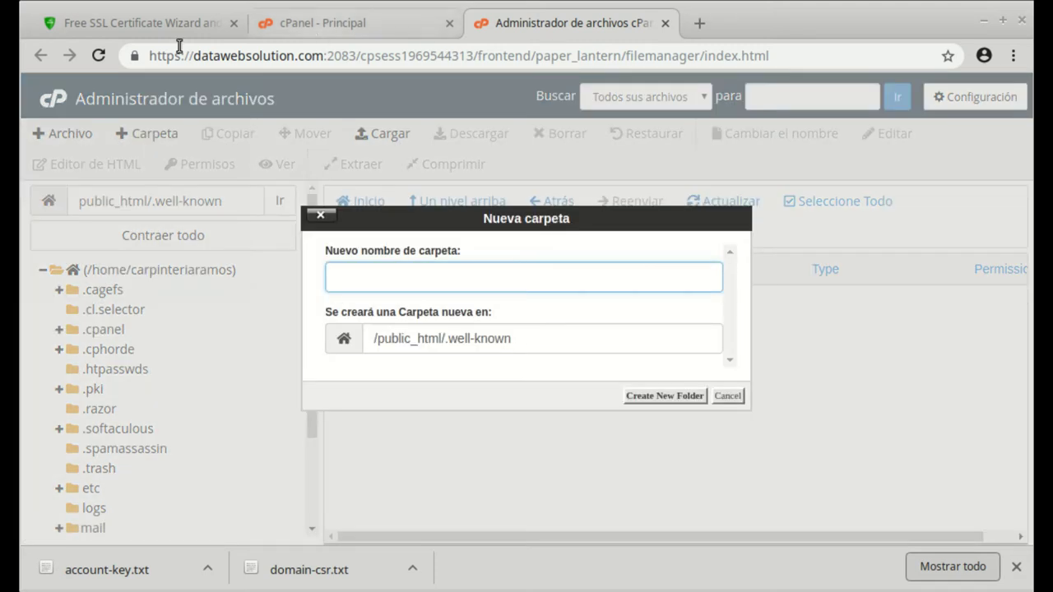
{"action": "left_click", "coordinate": [198, 23]}
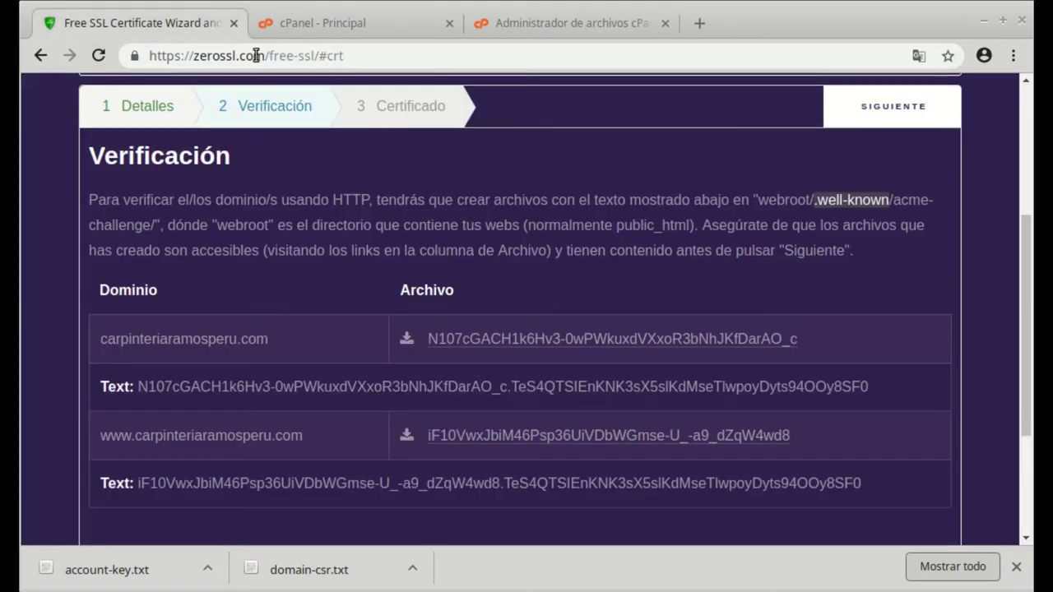
{"action": "left_click", "coordinate": [898, 202]}
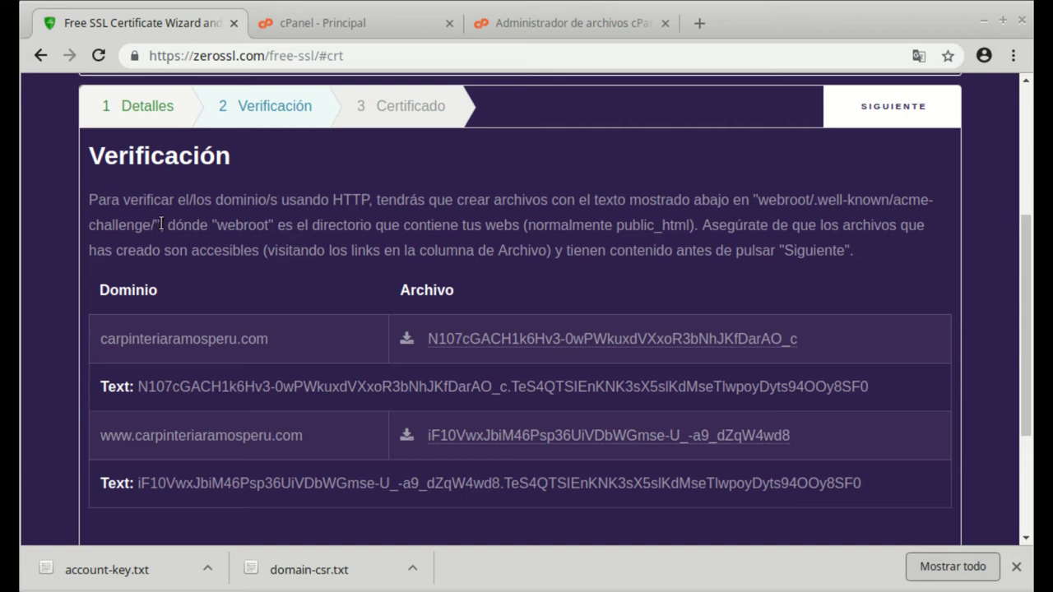
{"action": "left_click_drag", "start_coordinate": [156, 224], "coordinate": [895, 201]}
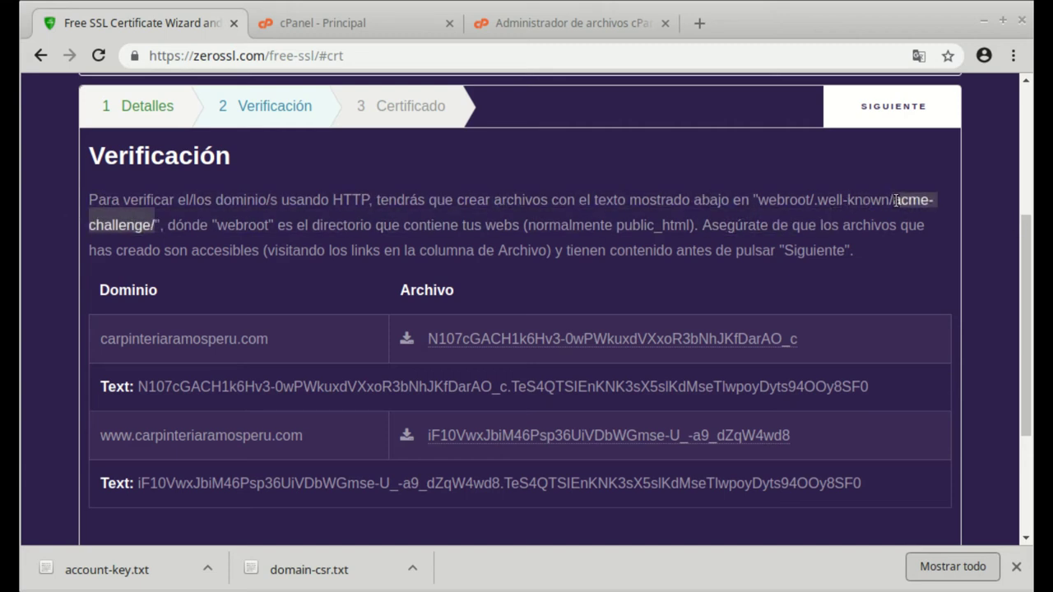
{"action": "right_click", "coordinate": [903, 202]}
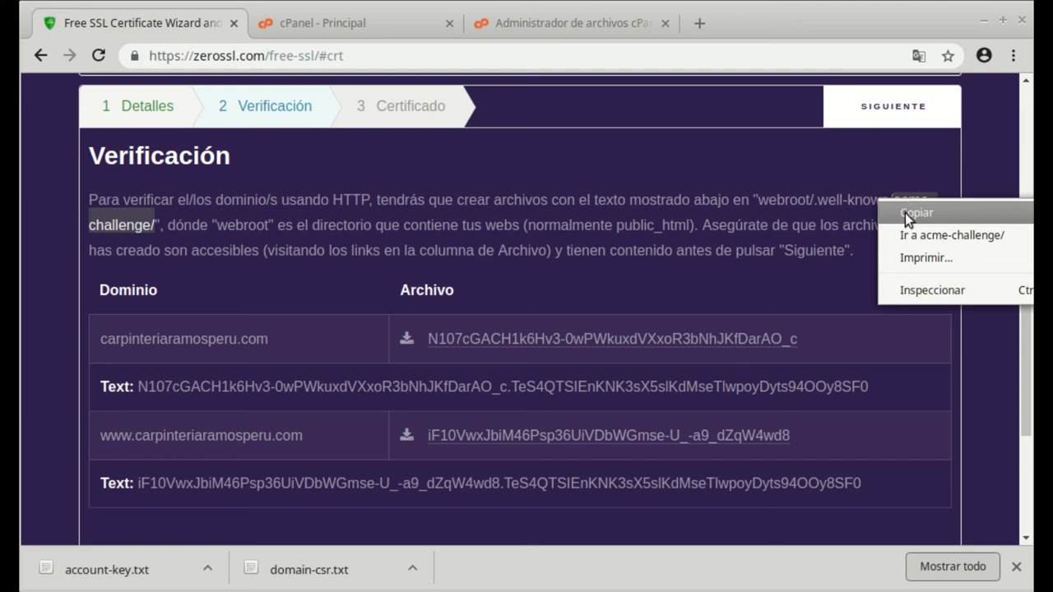
{"action": "left_click", "coordinate": [905, 213]}
Step: In the cPanel file manager, create the folder acme-challenge inside /public_html/.well-known and open it
{"action": "left_click", "coordinate": [534, 27]}
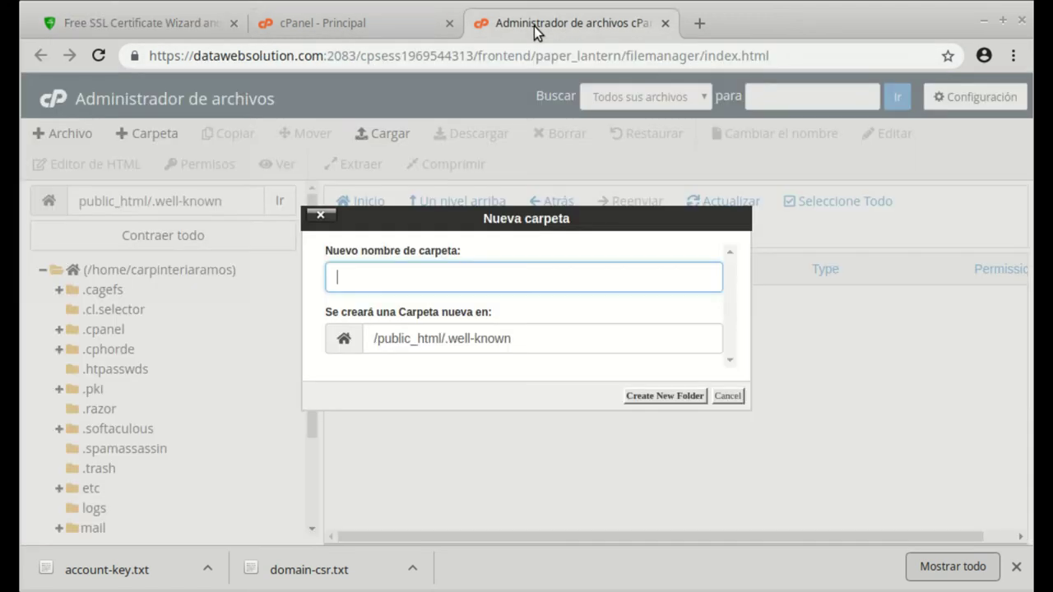
{"action": "left_click", "coordinate": [358, 280]}
{"action": "right_click", "coordinate": [358, 280]}
{"action": "left_click", "coordinate": [424, 393]}
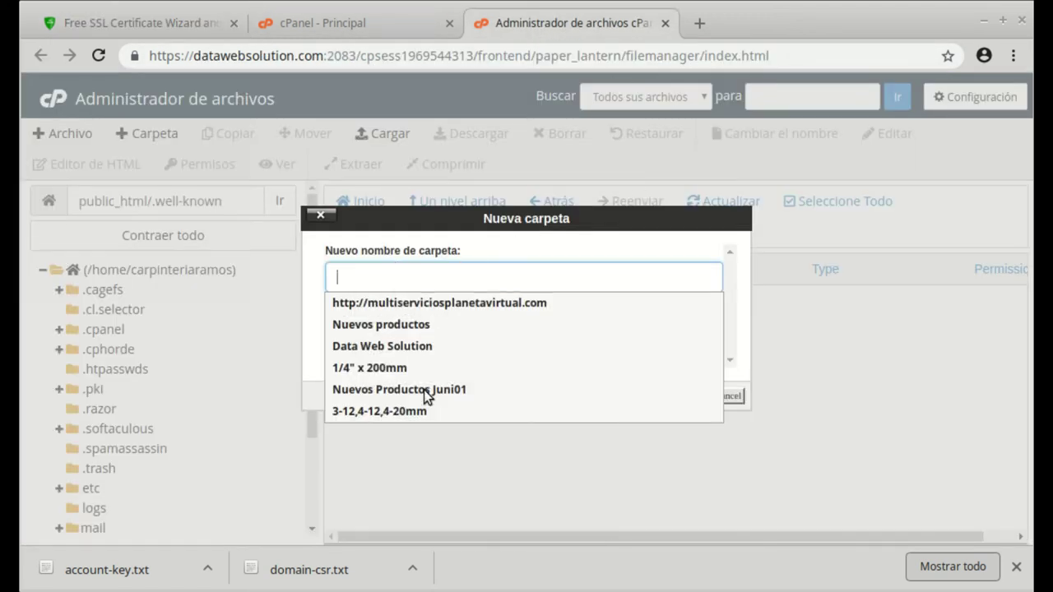
{"action": "key", "text": "BackSpace"}
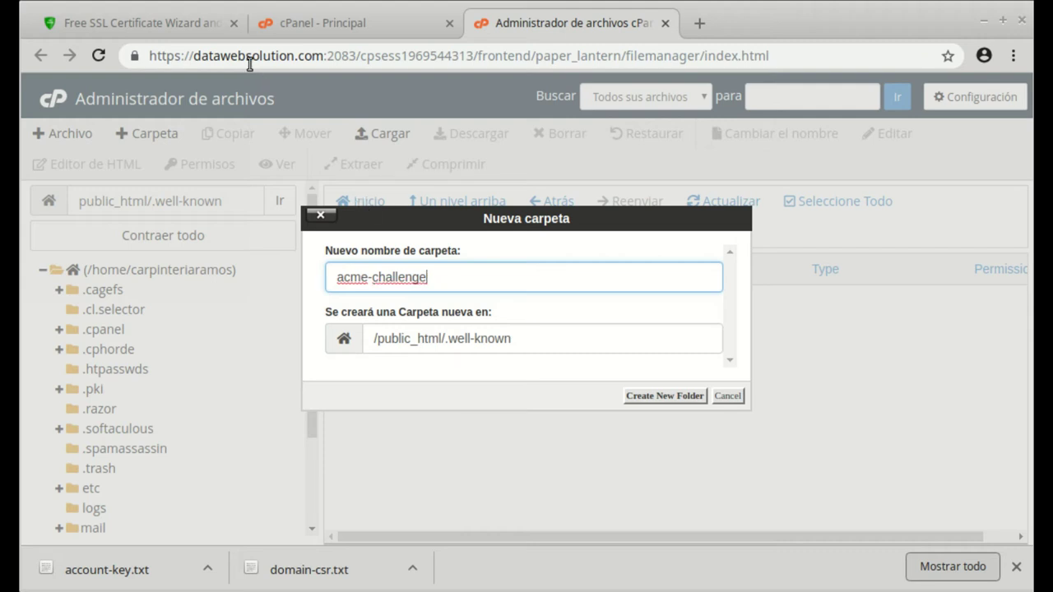
{"action": "left_click", "coordinate": [128, 20]}
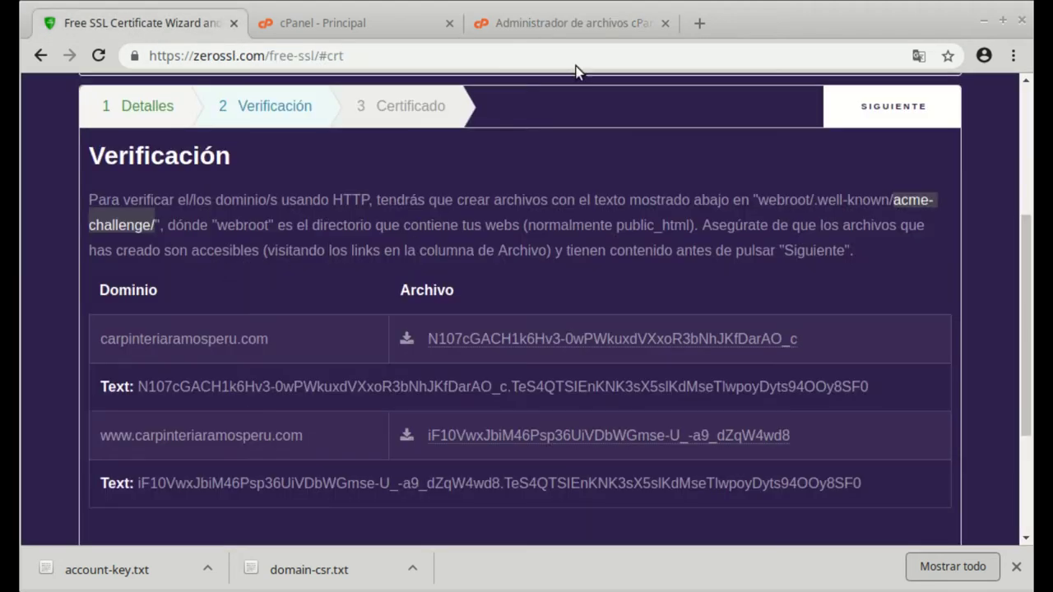
{"action": "left_click", "coordinate": [562, 26]}
{"action": "left_click", "coordinate": [671, 396]}
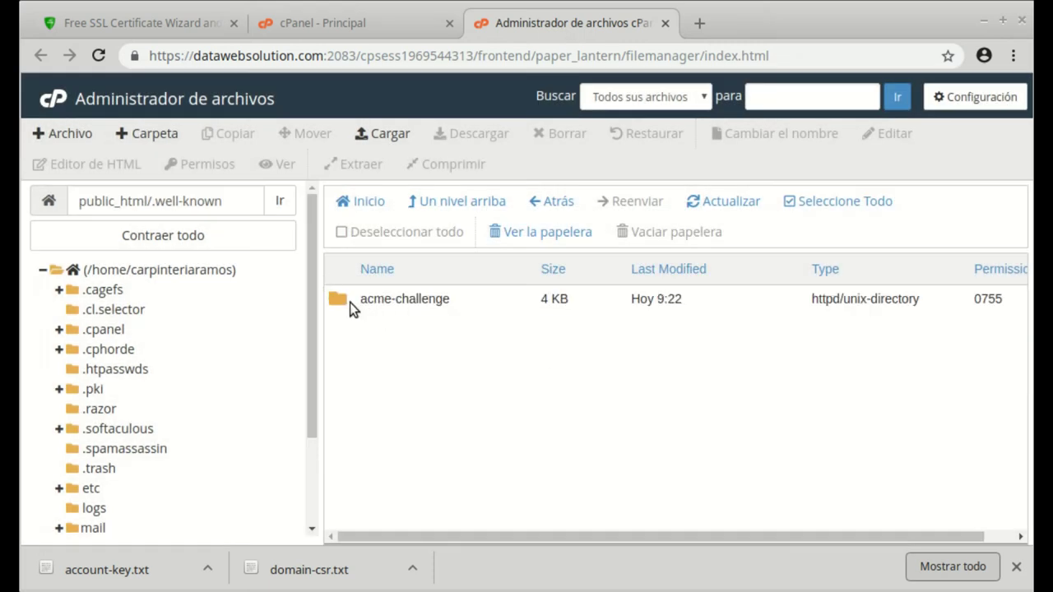
{"action": "double_click", "coordinate": [342, 299]}
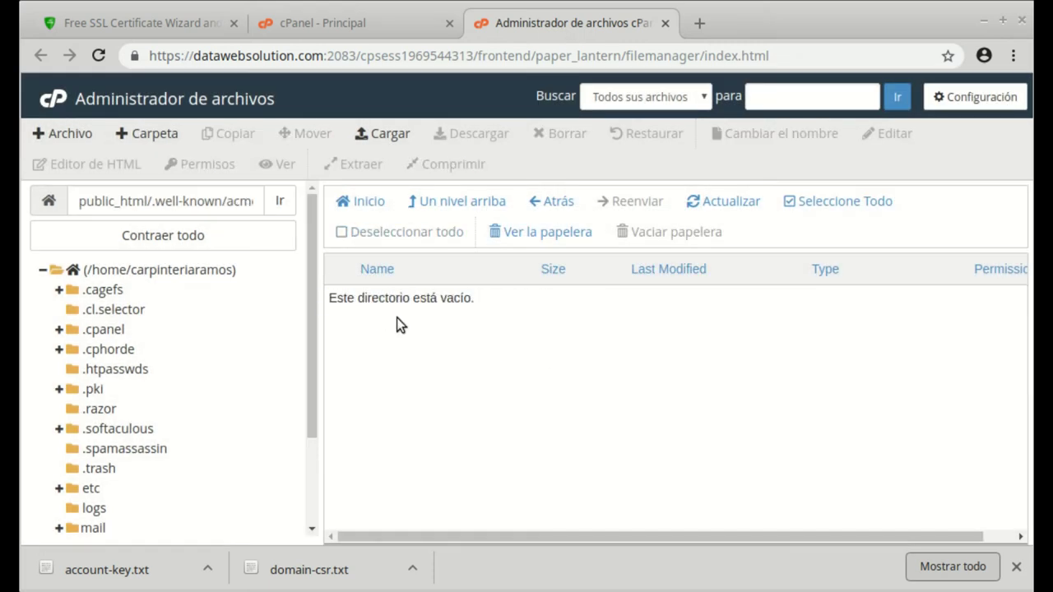
Step: Return to the ZeroSSL verification page and download the verification files for the bare domain and the www domain
{"action": "left_click", "coordinate": [143, 13]}
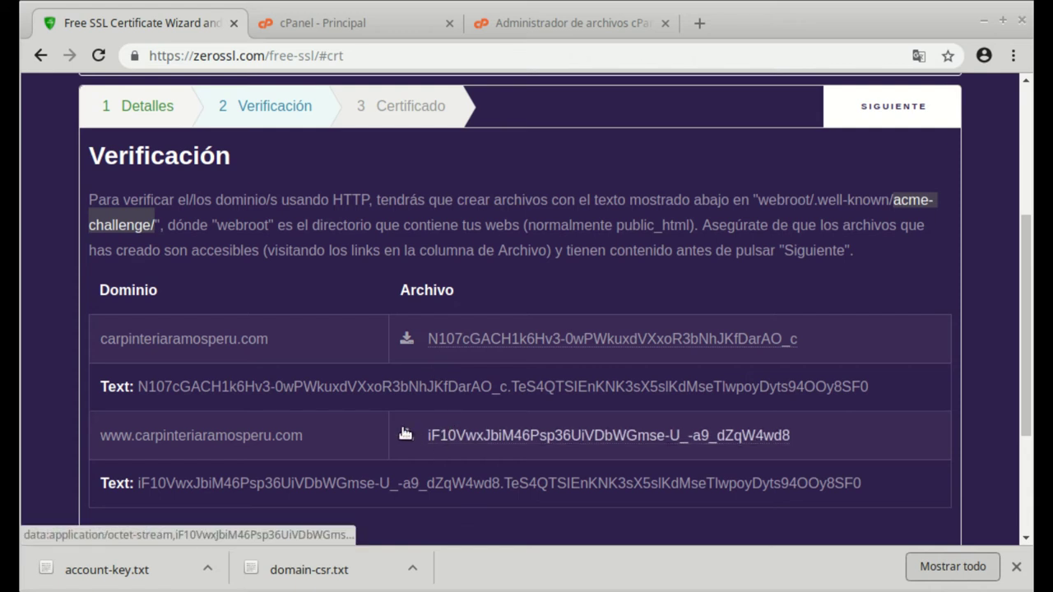
{"action": "left_click", "coordinate": [406, 341]}
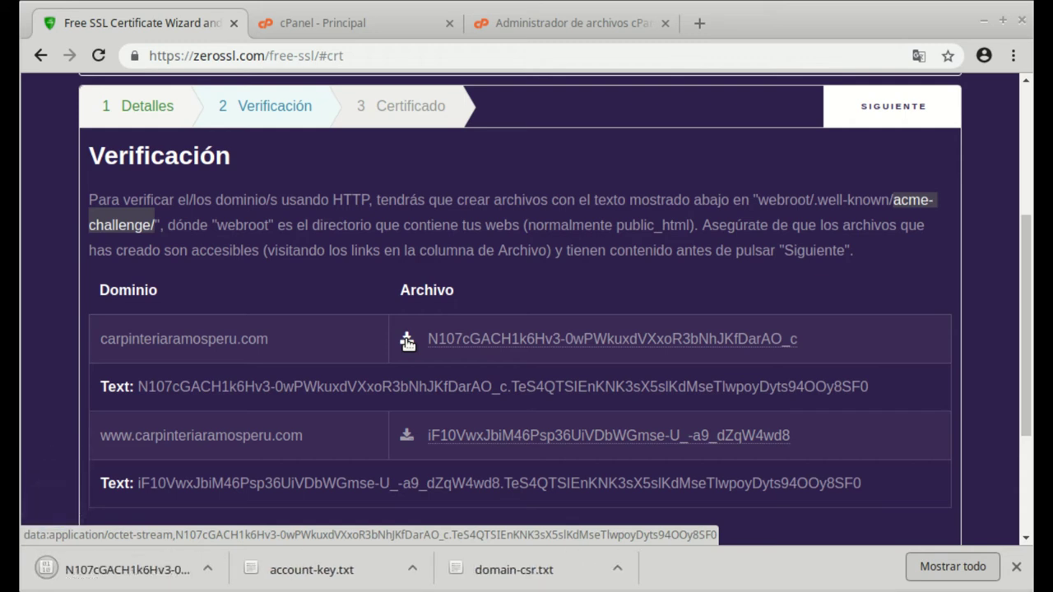
{"action": "left_click", "coordinate": [406, 436]}
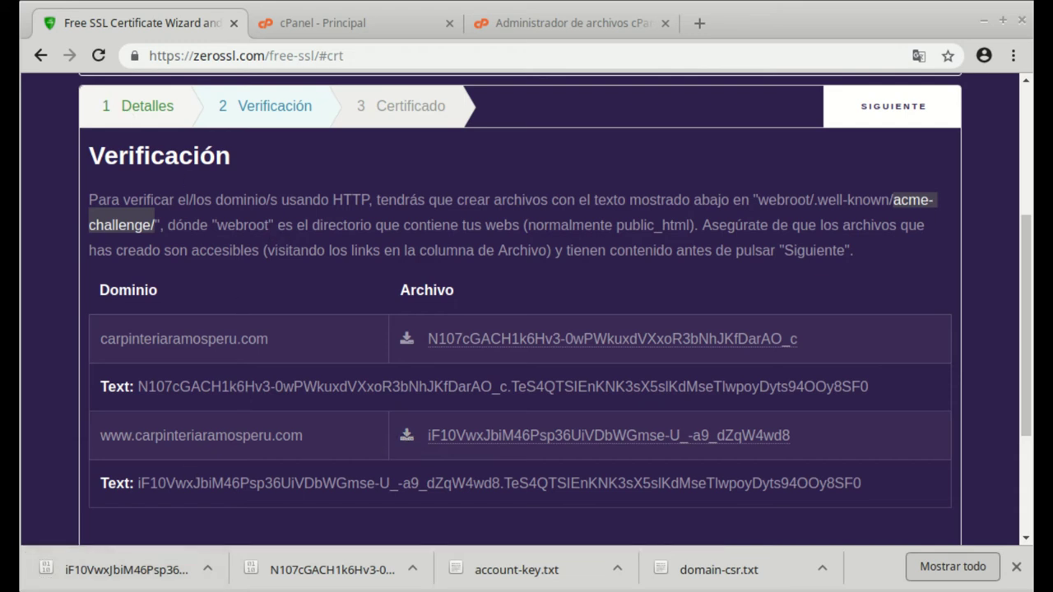
Step: Switch to the desktop file manager and cut the two downloaded verification files from the Descargas folder
{"action": "key", "text": "alt+Tab"}
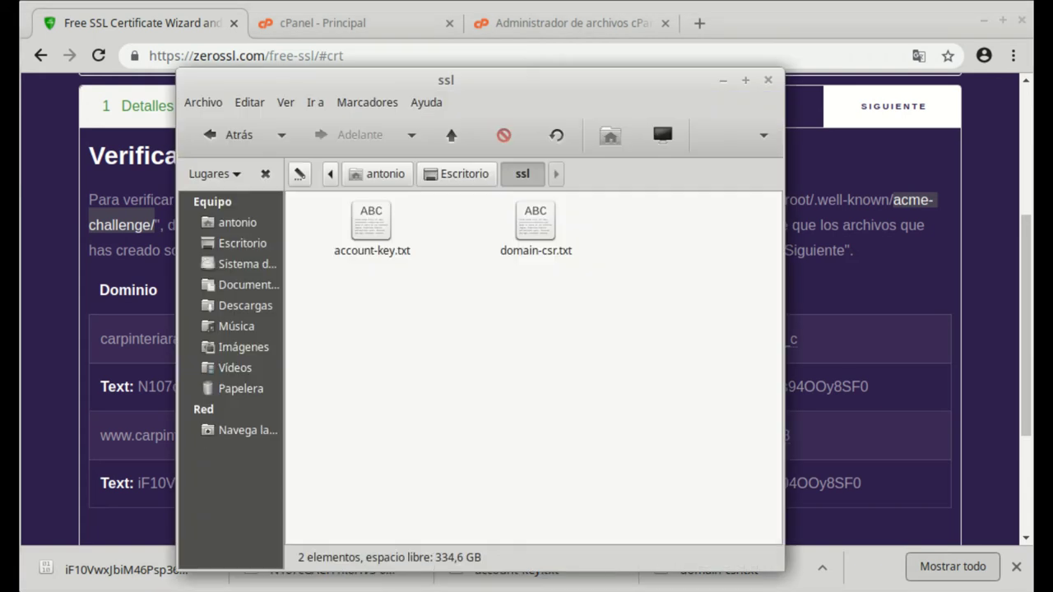
{"action": "left_click", "coordinate": [245, 305]}
{"action": "scroll", "coordinate": [434, 313], "scroll_direction": "down", "scroll_amount": 5}
{"action": "scroll", "coordinate": [596, 409], "scroll_direction": "down", "scroll_amount": 10}
{"action": "scroll", "coordinate": [596, 409], "scroll_direction": "down", "scroll_amount": 6}
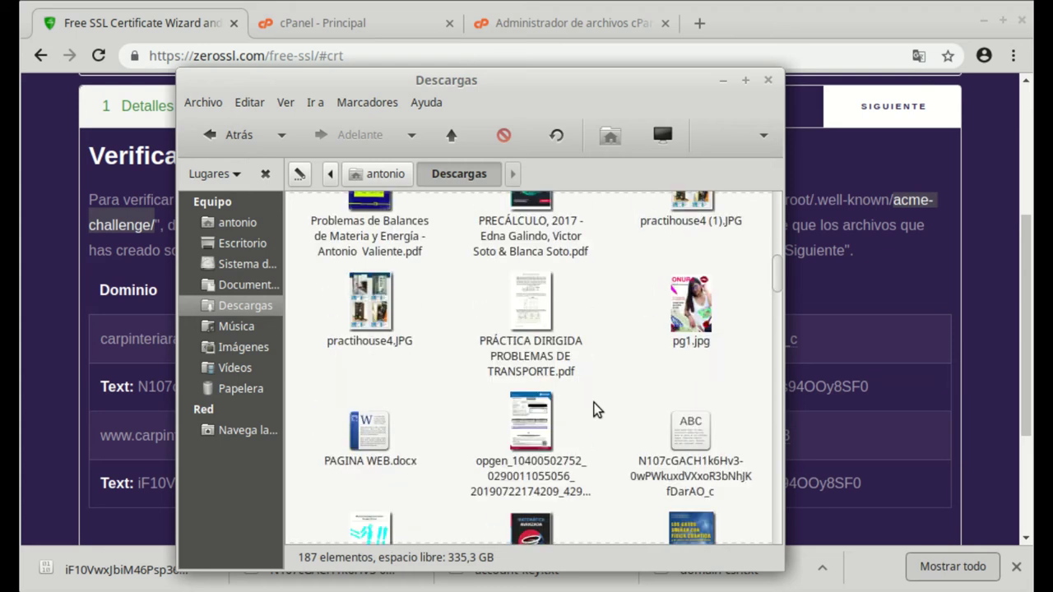
{"action": "scroll", "coordinate": [597, 409], "scroll_direction": "down", "scroll_amount": 2}
{"action": "scroll", "coordinate": [597, 409], "scroll_direction": "down", "scroll_amount": 1}
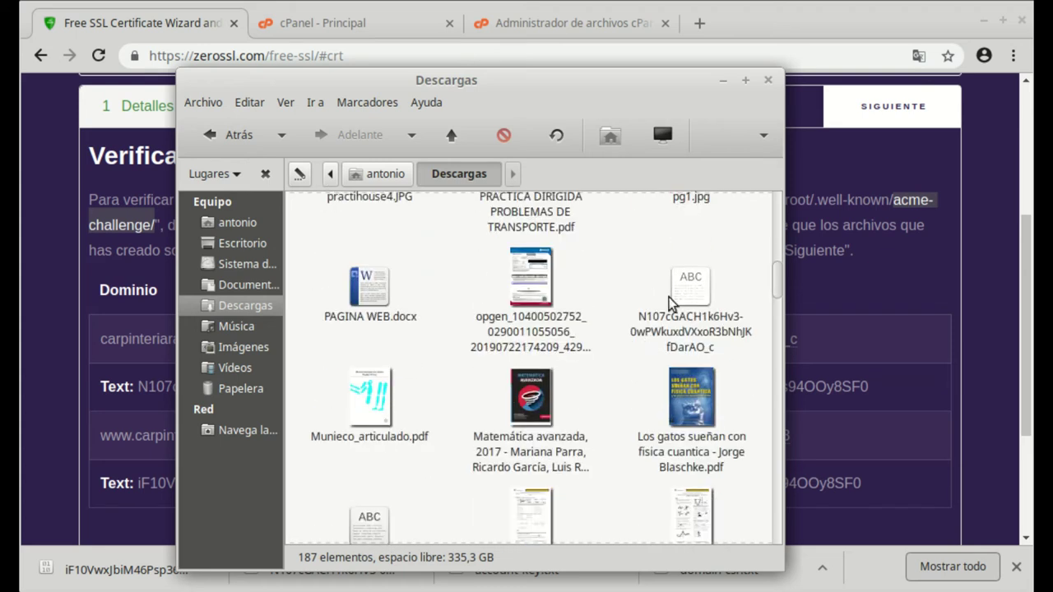
{"action": "scroll", "coordinate": [689, 303], "scroll_direction": "down", "scroll_amount": 2}
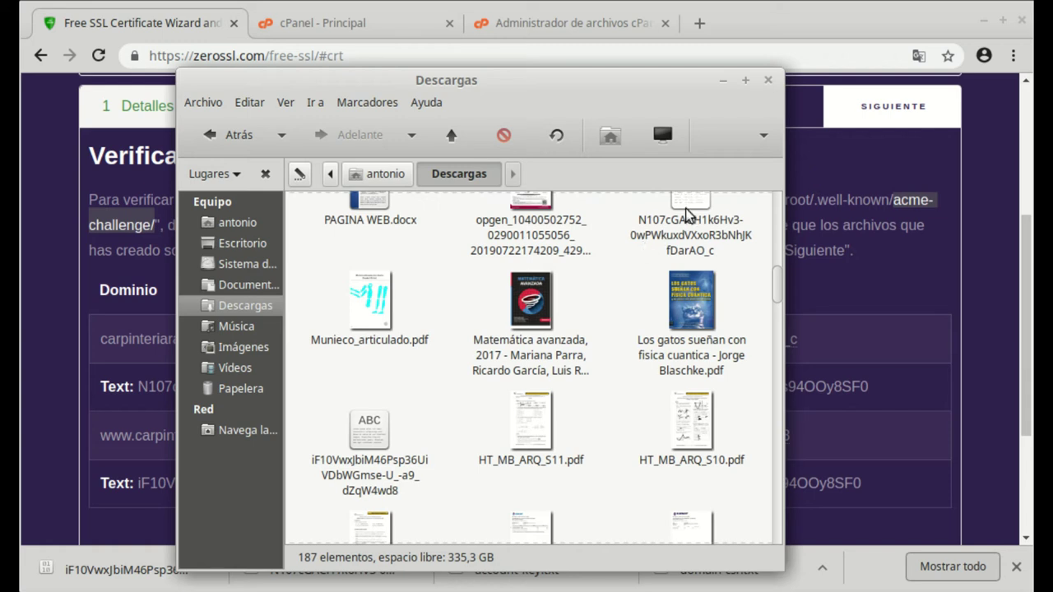
{"action": "left_click", "coordinate": [681, 232]}
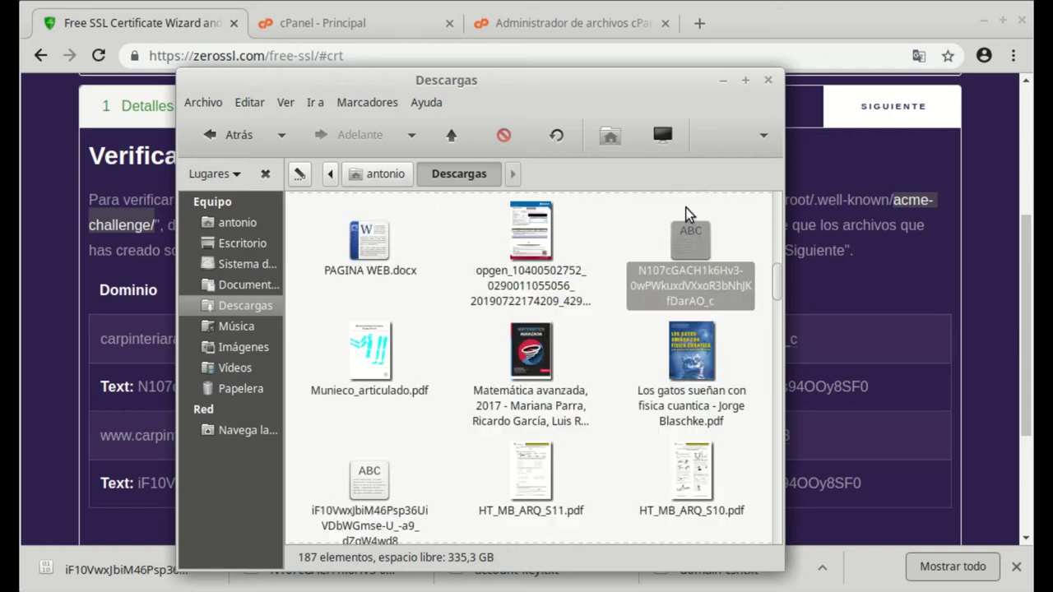
{"action": "left_click", "coordinate": [362, 498], "text": "ctrl"}
{"action": "right_click", "coordinate": [364, 502]}
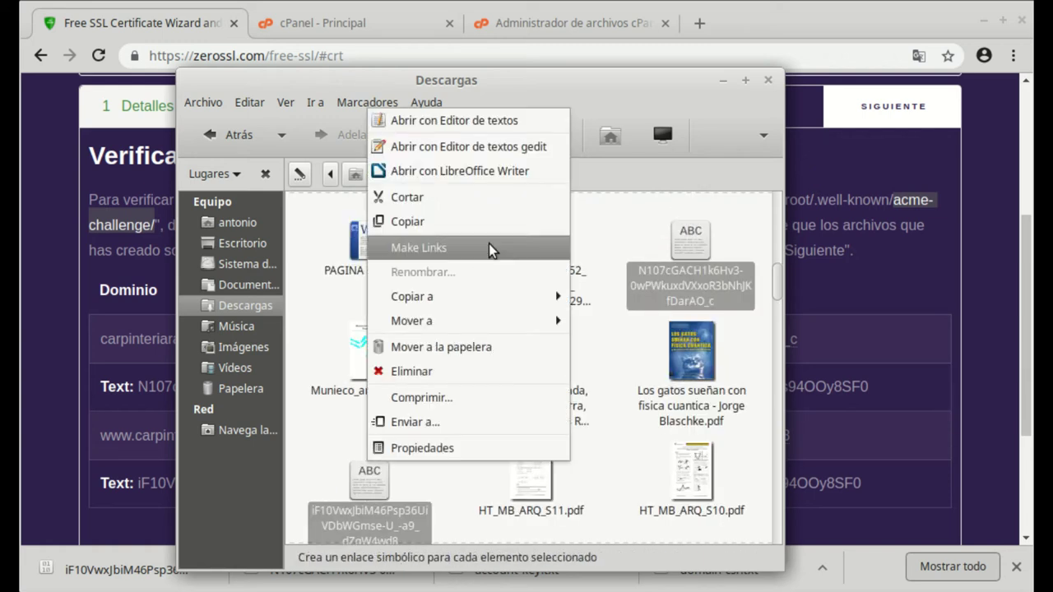
{"action": "left_click", "coordinate": [411, 197]}
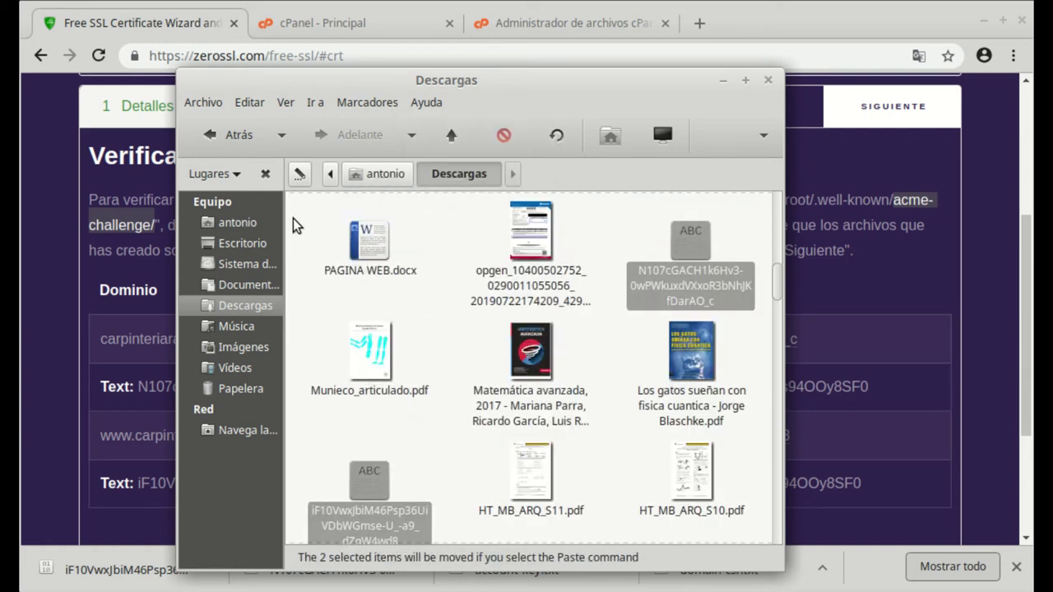
Step: Paste the two verification files into the ssl folder on the Escritorio
{"action": "left_click", "coordinate": [240, 243]}
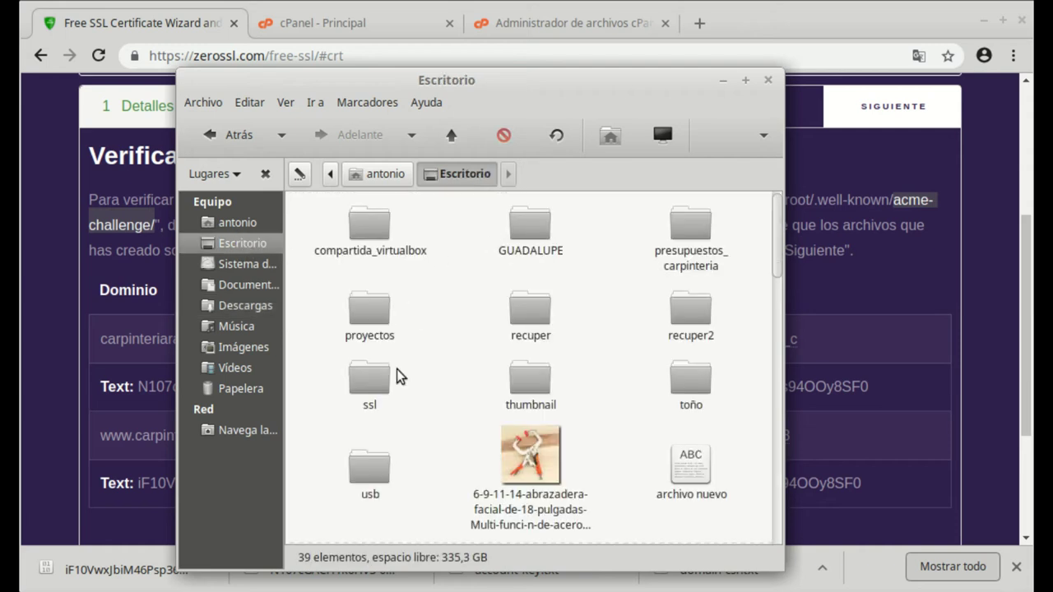
{"action": "double_click", "coordinate": [361, 380]}
{"action": "right_click", "coordinate": [605, 303]}
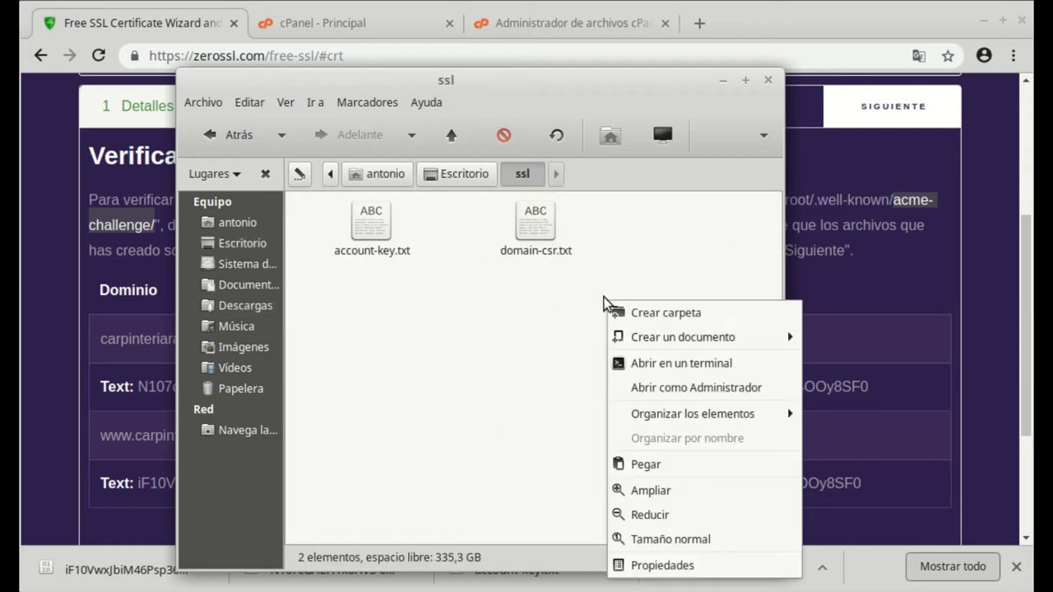
{"action": "left_click", "coordinate": [649, 464]}
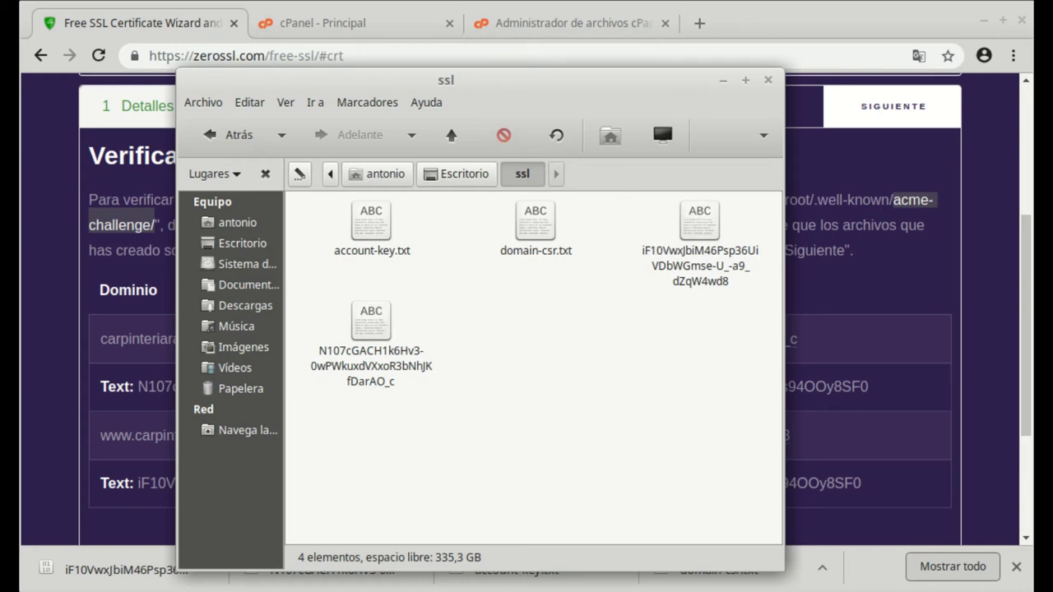
Step: Switch to the cPanel file manager and upload the www domain's verification file from Escritorio/ssl to acme-challenge
{"action": "left_click", "coordinate": [533, 14]}
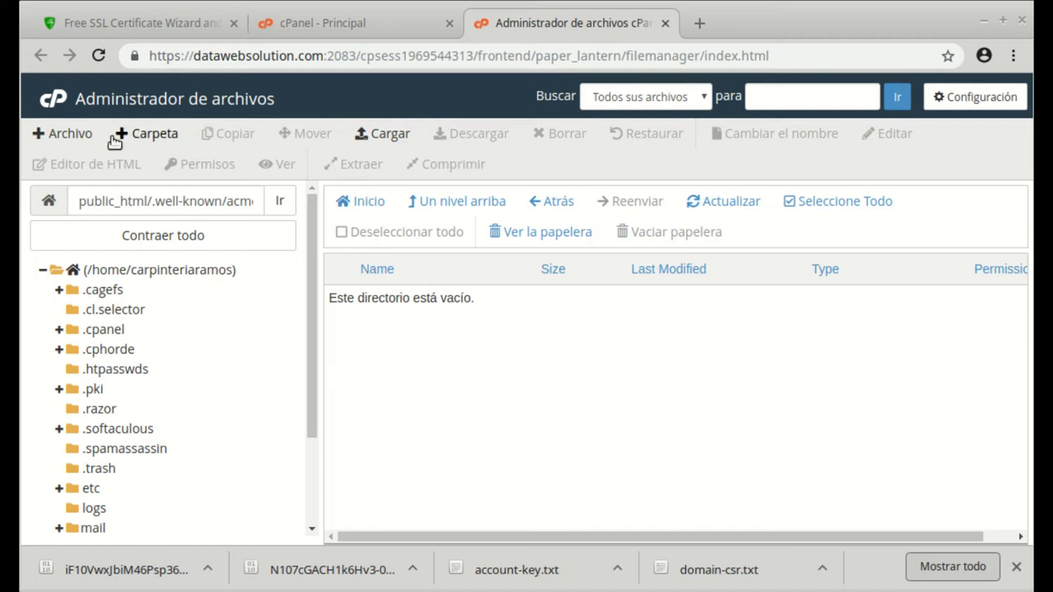
{"action": "left_click", "coordinate": [379, 140]}
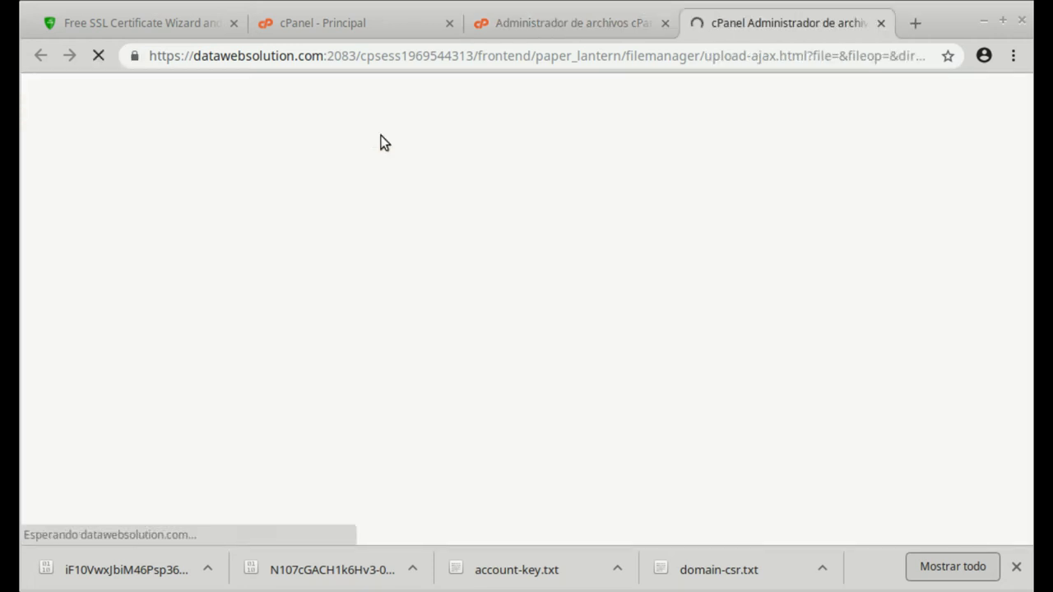
{"action": "left_click", "coordinate": [543, 419]}
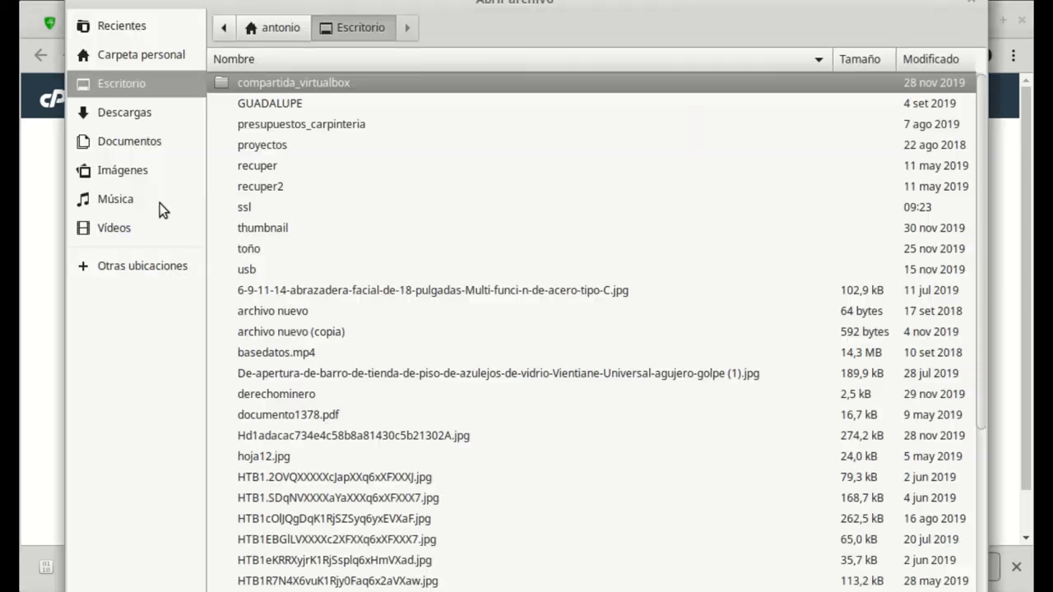
{"action": "double_click", "coordinate": [244, 210]}
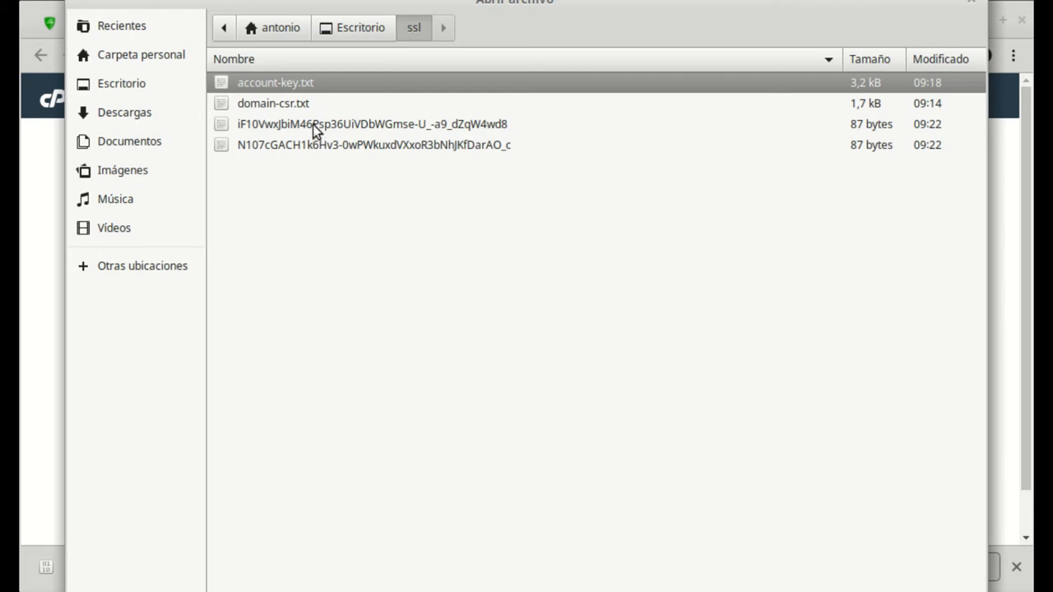
{"action": "left_click", "coordinate": [312, 124]}
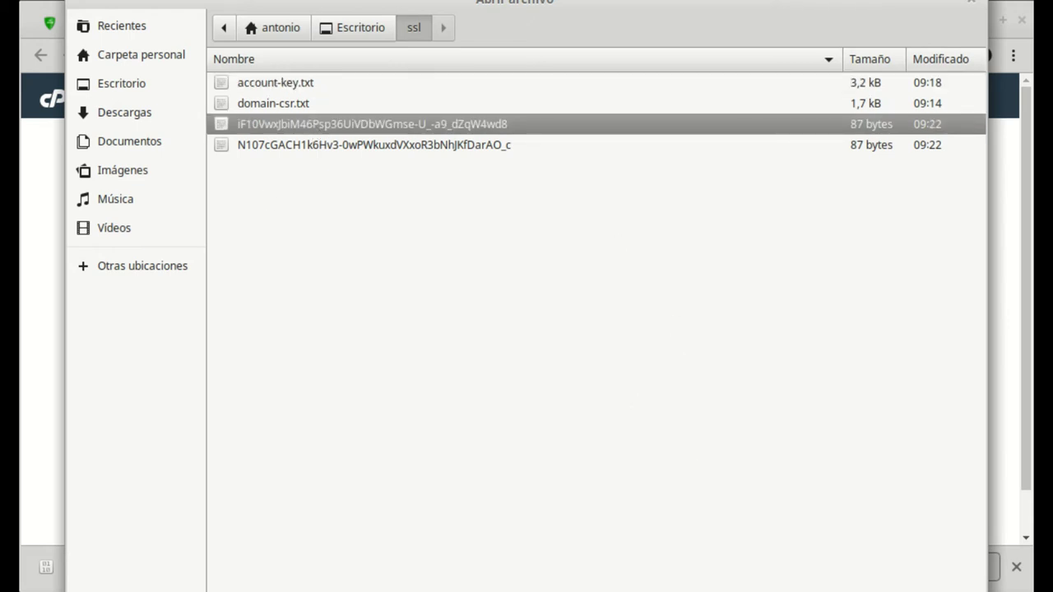
{"action": "key", "text": "Return"}
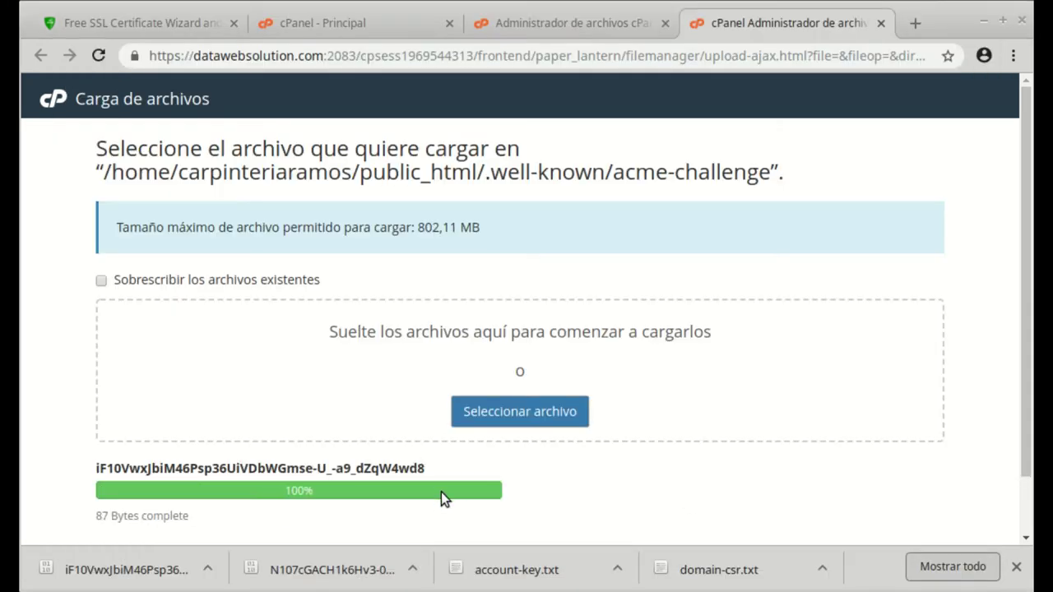
Step: Upload the bare domain's verification file from the ssl folder to acme-challenge and check both uploads
{"action": "left_click", "coordinate": [551, 421]}
{"action": "left_click", "coordinate": [337, 146]}
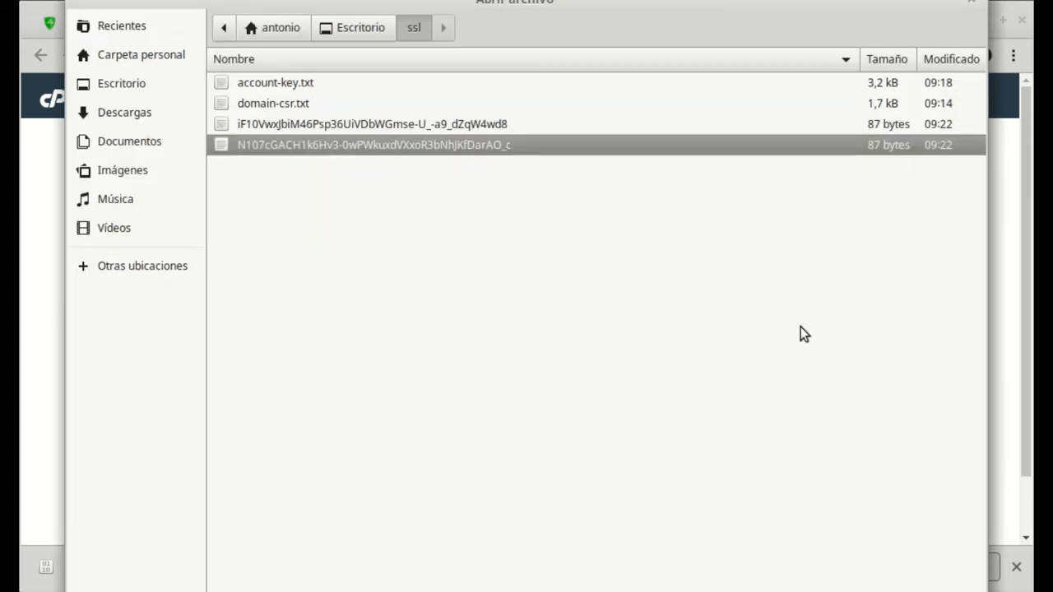
{"action": "key", "text": "Return"}
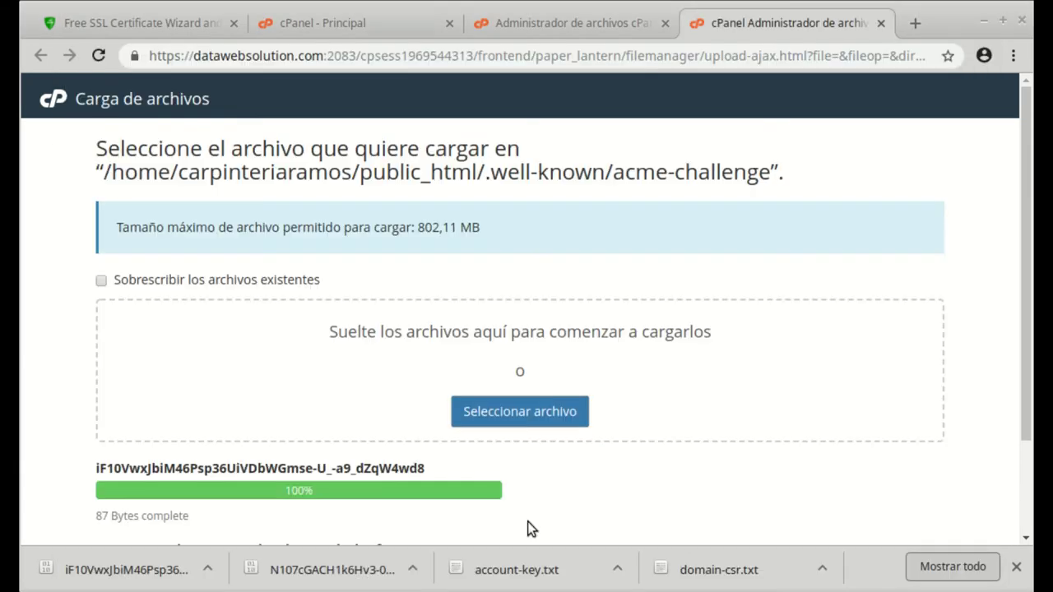
{"action": "scroll", "coordinate": [623, 431], "scroll_direction": "down", "scroll_amount": 3}
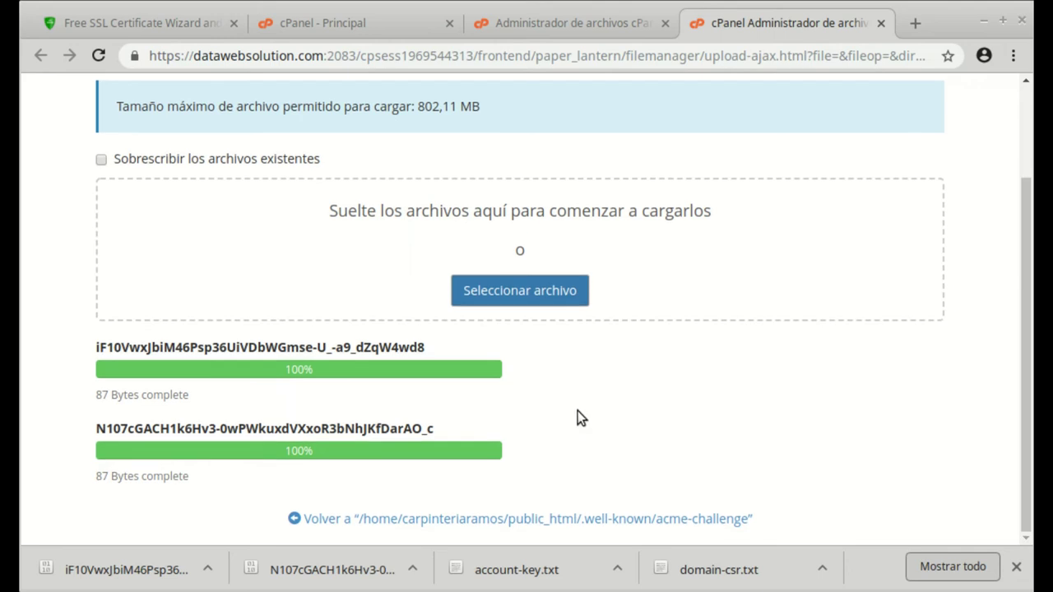
{"action": "scroll", "coordinate": [734, 441], "scroll_direction": "up", "scroll_amount": 3}
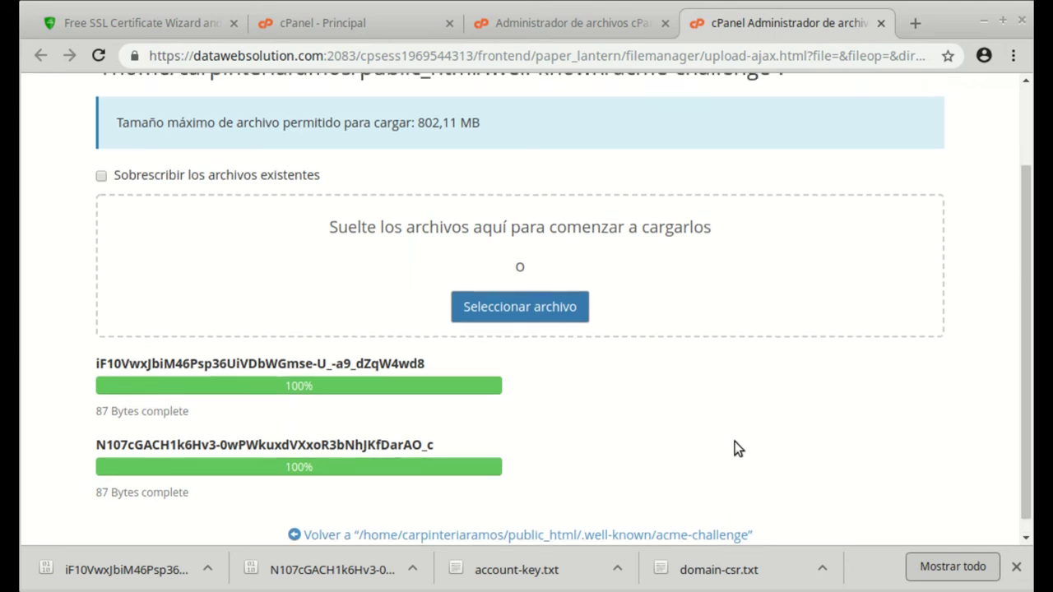
Step: Reload the cPanel file manager and open public_html/.well-known/acme-challenge to check the uploaded verification files
{"action": "left_click", "coordinate": [539, 33]}
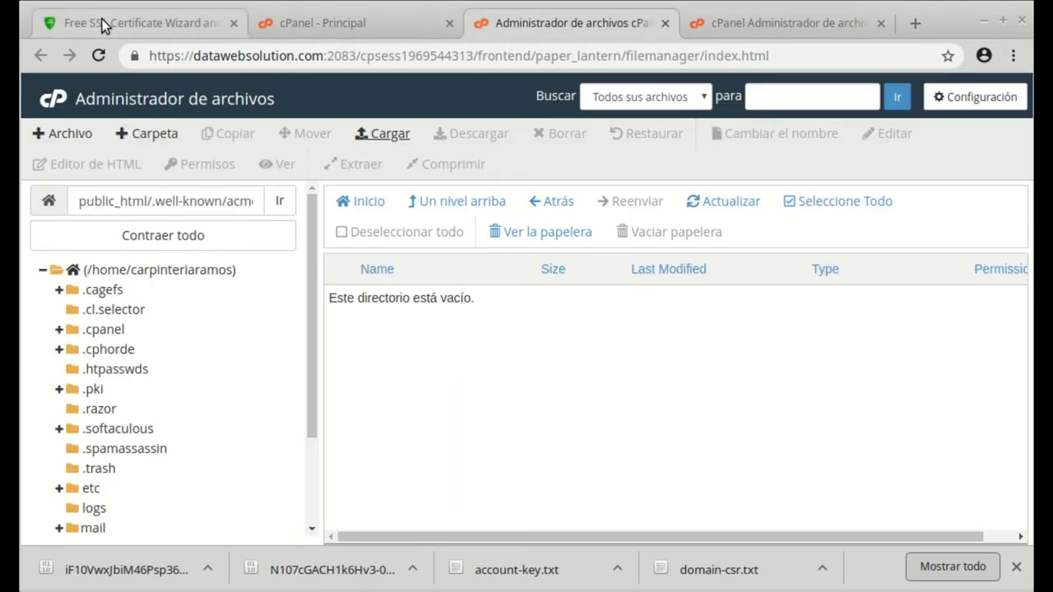
{"action": "left_click", "coordinate": [97, 58]}
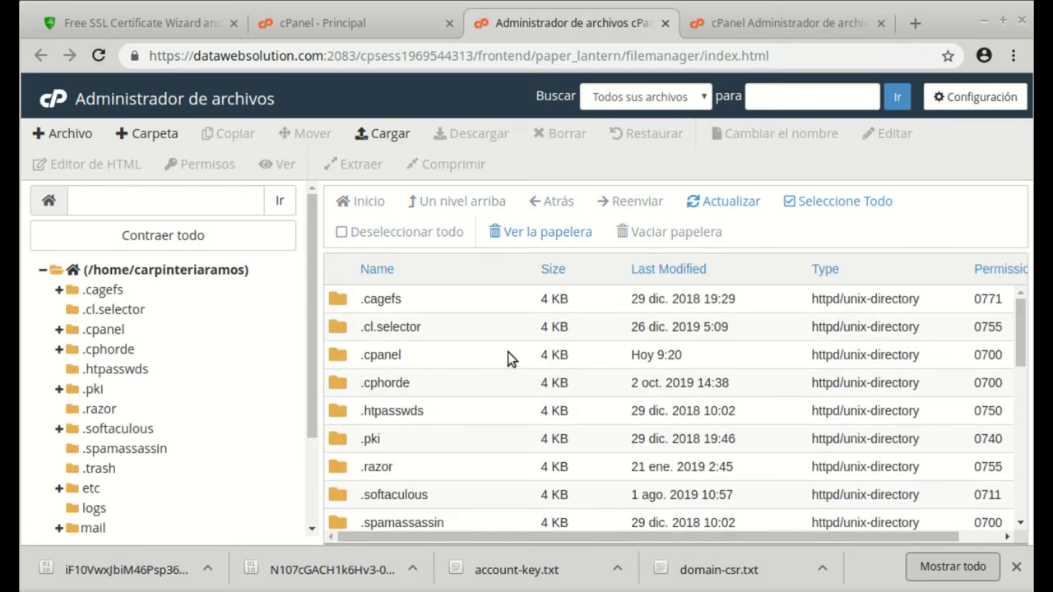
{"action": "scroll", "coordinate": [555, 302], "scroll_direction": "down", "scroll_amount": 1}
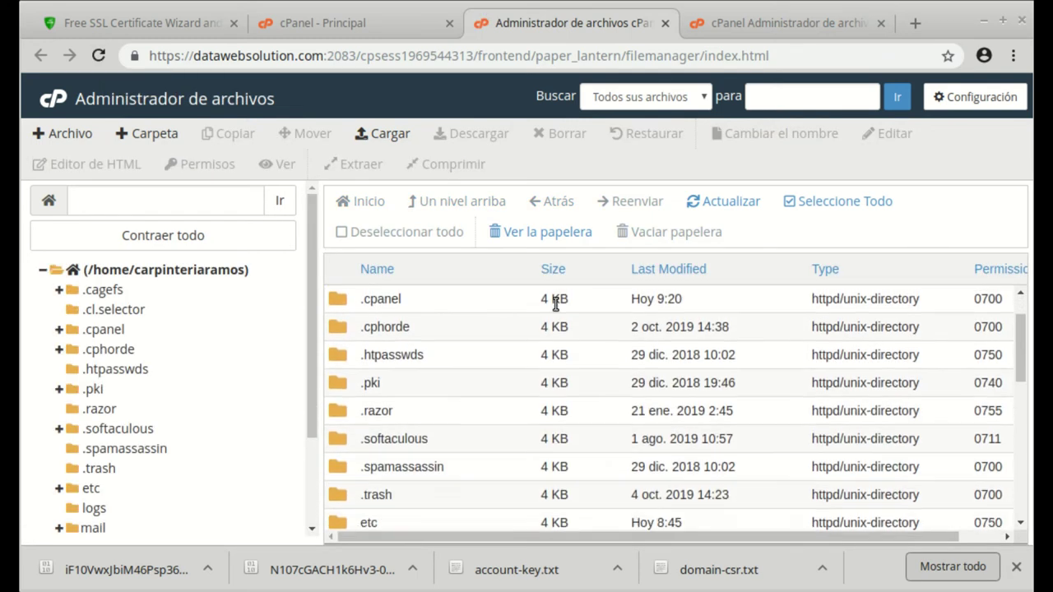
{"action": "scroll", "coordinate": [555, 302], "scroll_direction": "down", "scroll_amount": 3}
{"action": "scroll", "coordinate": [317, 434], "scroll_direction": "down", "scroll_amount": 1}
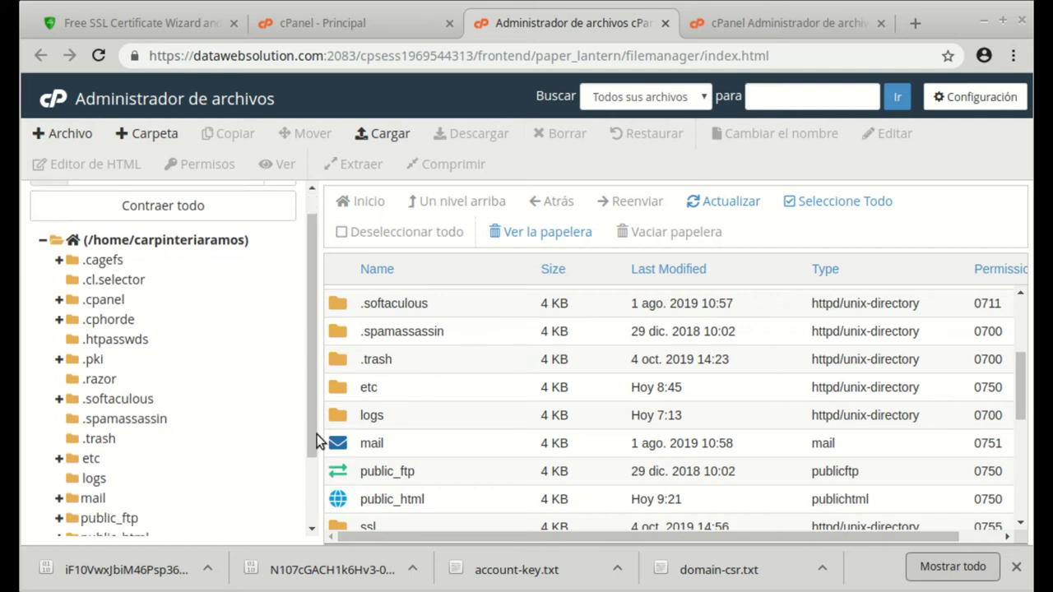
{"action": "double_click", "coordinate": [338, 502]}
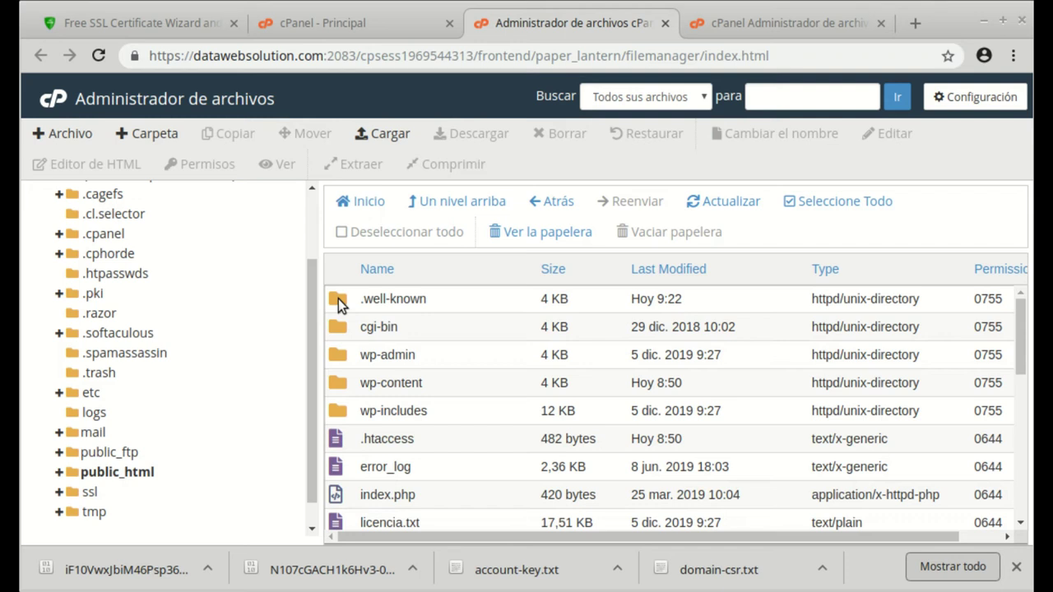
{"action": "double_click", "coordinate": [338, 298]}
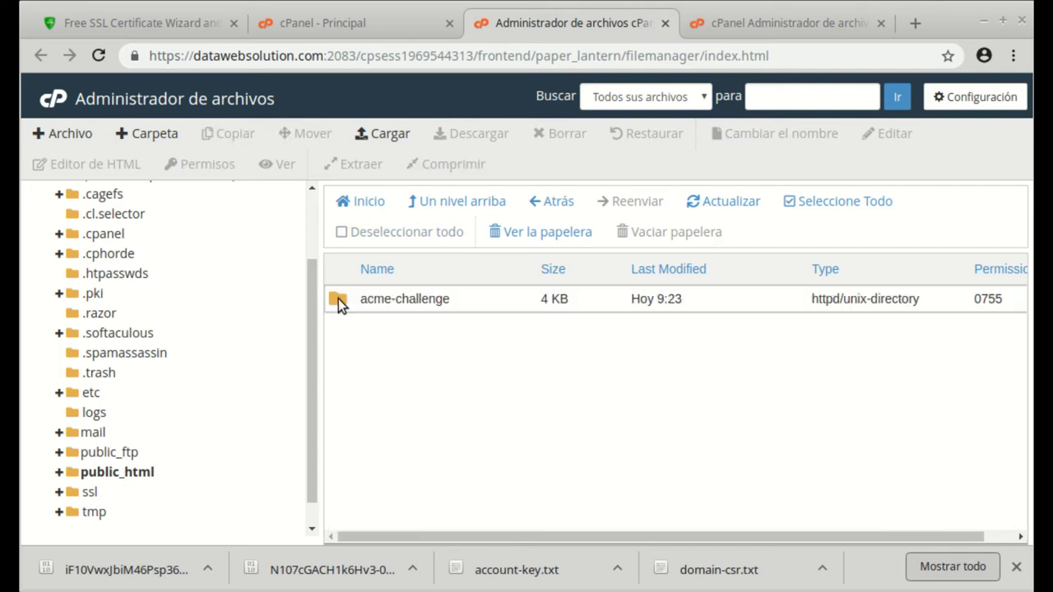
{"action": "double_click", "coordinate": [338, 298]}
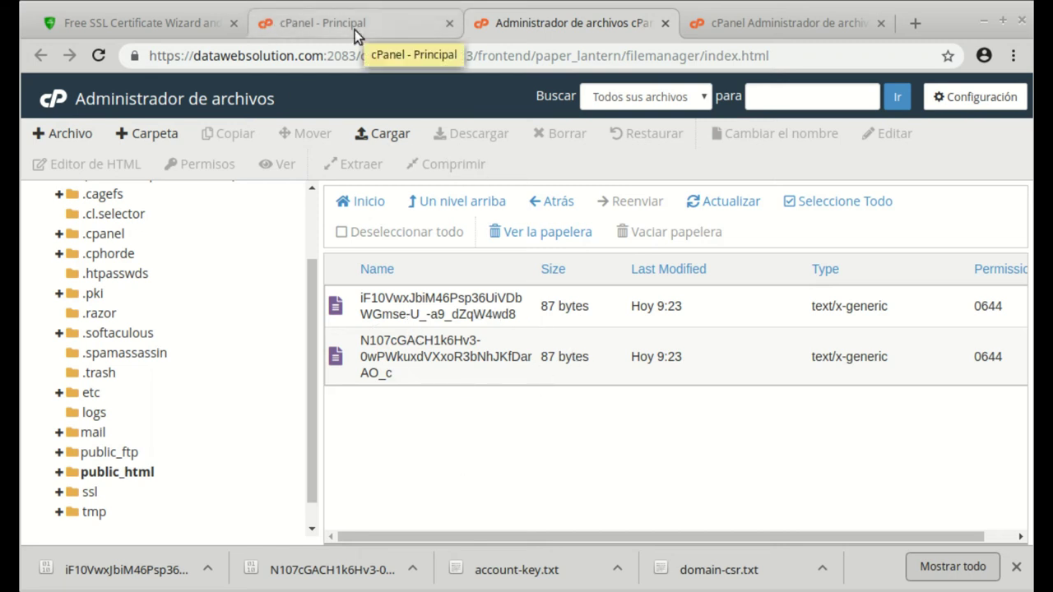
Step: Switch to ZeroSSL and open the bare domain's verification file link to check its content
{"action": "left_click", "coordinate": [70, 23]}
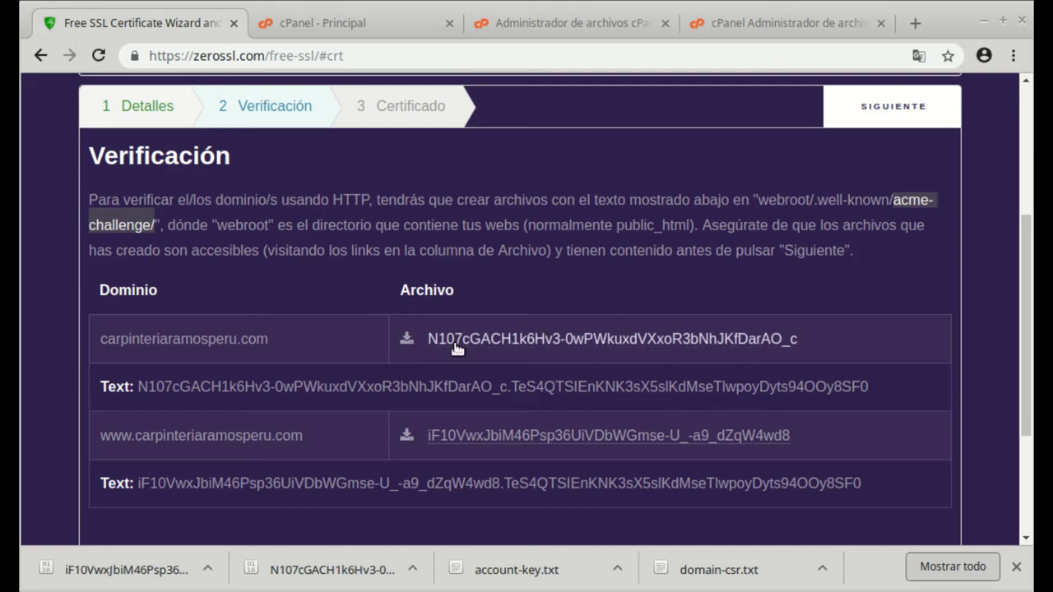
{"action": "left_click", "coordinate": [628, 338]}
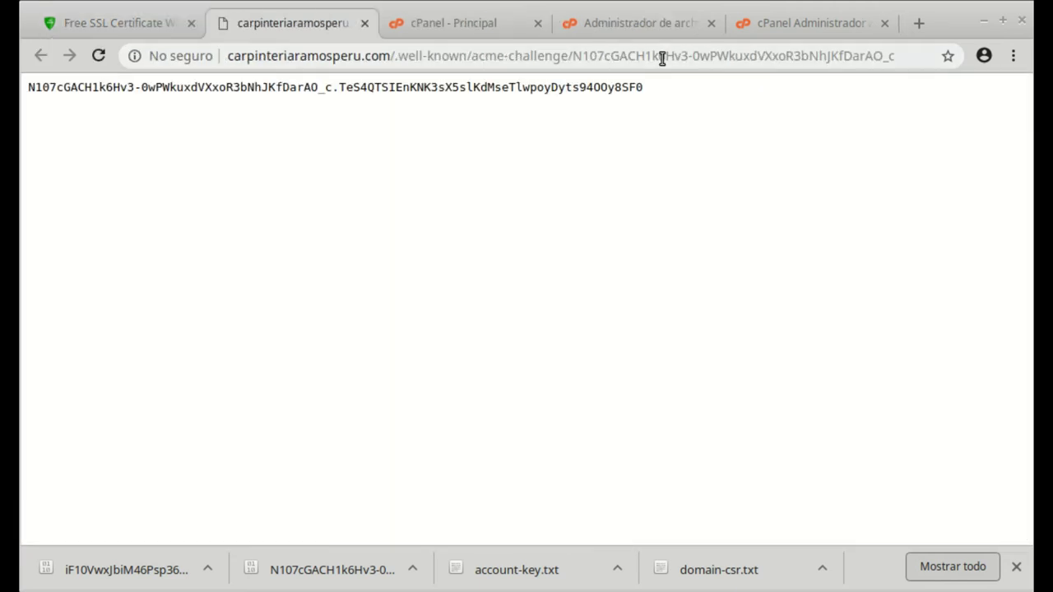
{"action": "left_click_drag", "start_coordinate": [201, 99], "coordinate": [29, 95]}
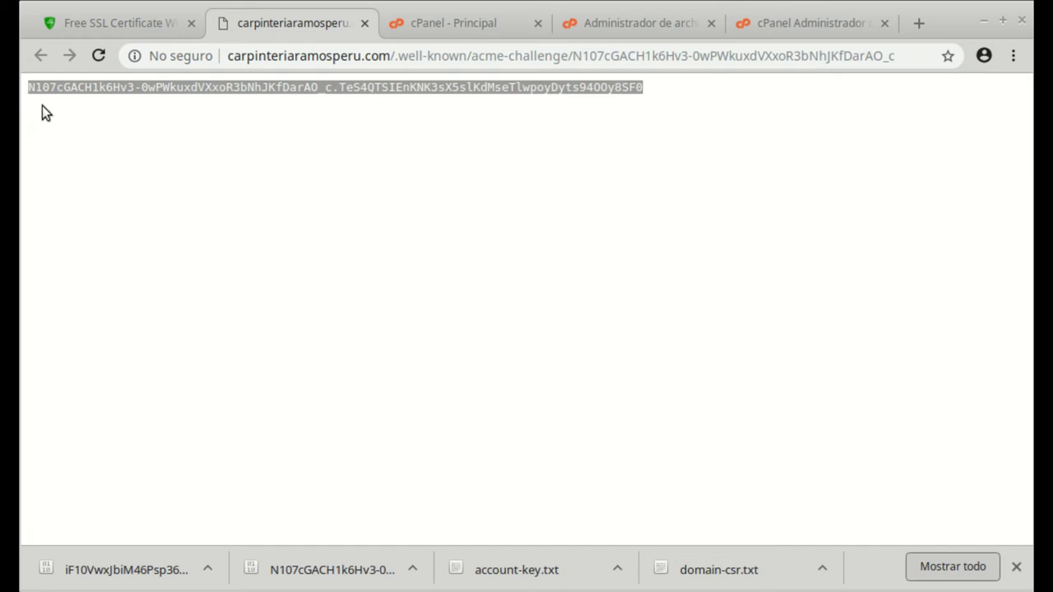
{"action": "left_click", "coordinate": [332, 100]}
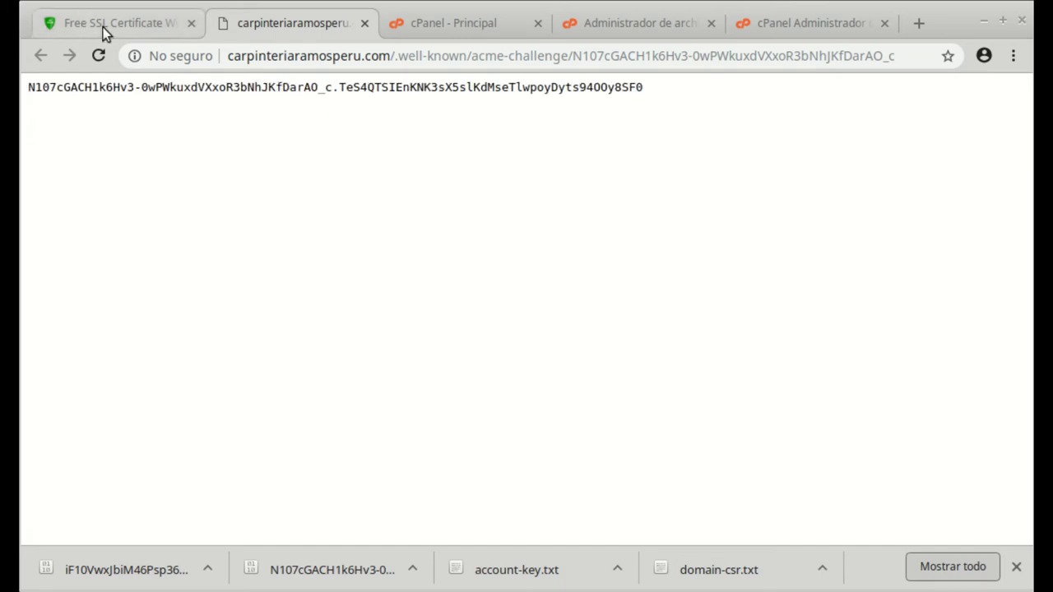
Step: Open the www domain's verification file link from ZeroSSL, compare both verification pages and close them
{"action": "left_click", "coordinate": [104, 25]}
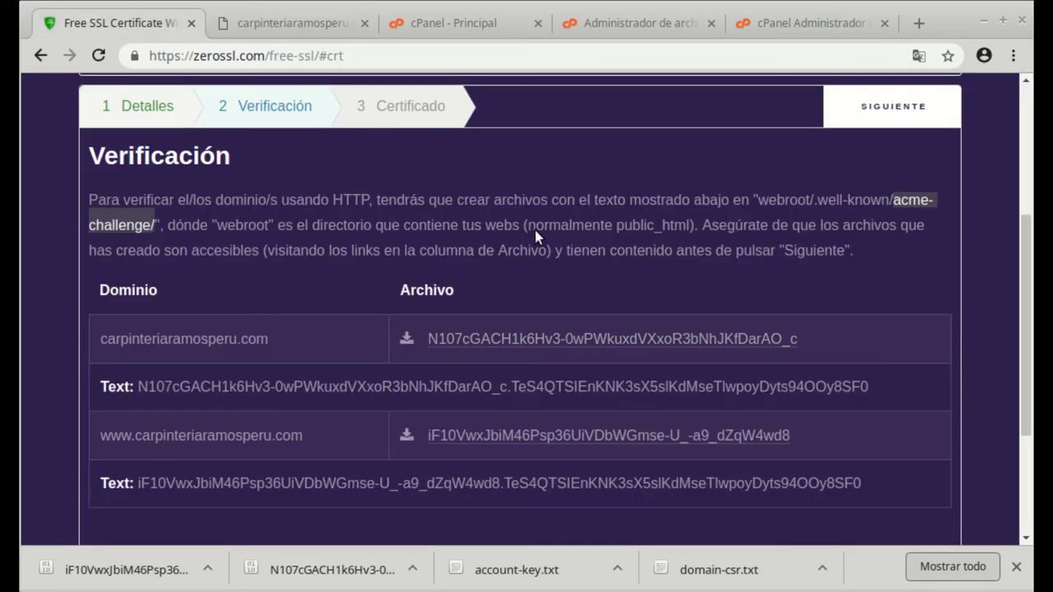
{"action": "left_click", "coordinate": [591, 437]}
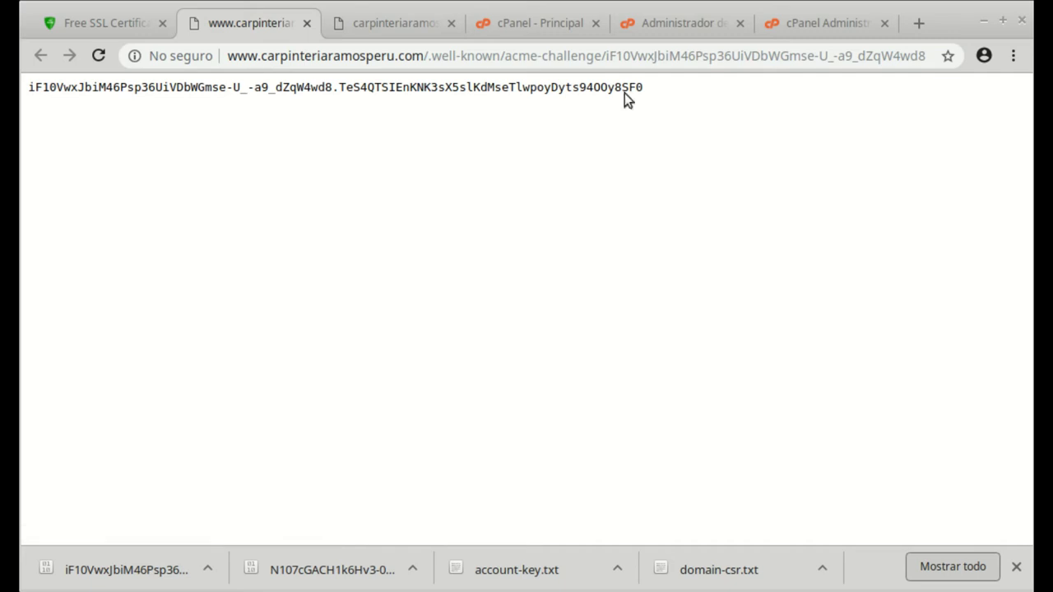
{"action": "left_click", "coordinate": [359, 23]}
{"action": "left_click", "coordinate": [259, 23]}
{"action": "left_click", "coordinate": [385, 28]}
{"action": "left_click", "coordinate": [267, 20]}
{"action": "left_click", "coordinate": [399, 20]}
{"action": "left_click", "coordinate": [221, 19]}
{"action": "left_click", "coordinate": [395, 19]}
{"action": "left_click", "coordinate": [264, 19]}
{"action": "left_click", "coordinate": [306, 23]}
{"action": "left_click", "coordinate": [306, 23]}
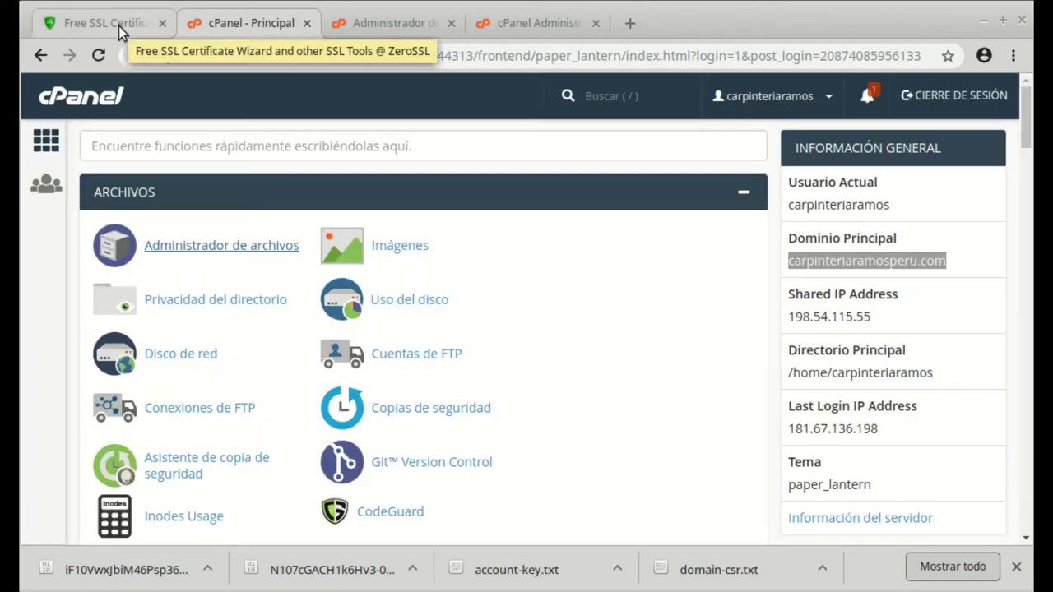
Step: Return to the ZeroSSL verification page and proceed to the Certificado stage
{"action": "left_click", "coordinate": [119, 25]}
{"action": "scroll", "coordinate": [547, 296], "scroll_direction": "down", "scroll_amount": 3}
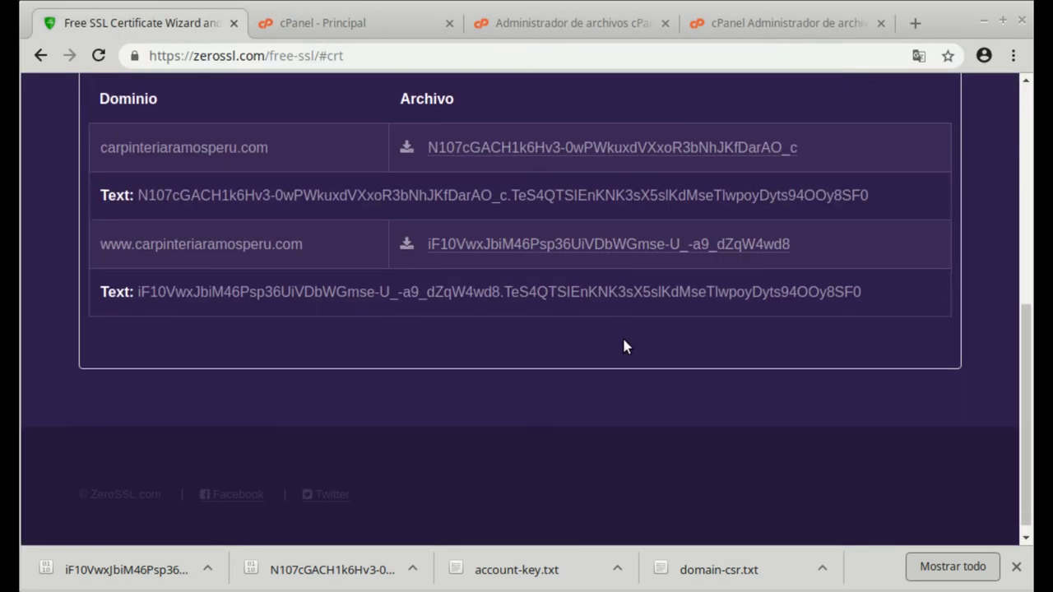
{"action": "scroll", "coordinate": [929, 257], "scroll_direction": "up", "scroll_amount": 4}
{"action": "left_click", "coordinate": [905, 204]}
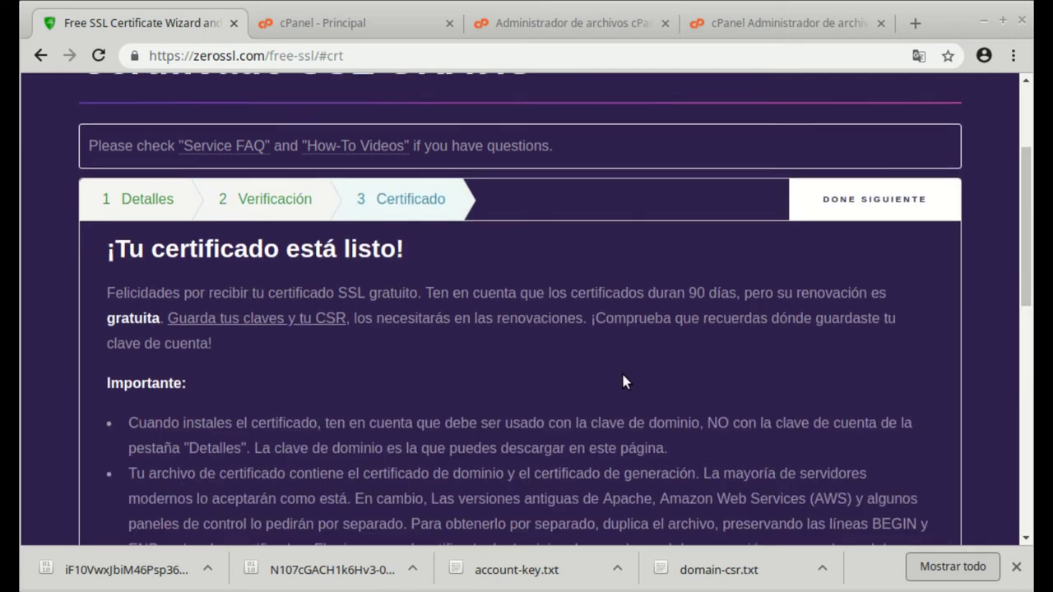
Step: Review the certificate notes and download the domain certificate and the domain private key
{"action": "scroll", "coordinate": [622, 372], "scroll_direction": "down", "scroll_amount": 2}
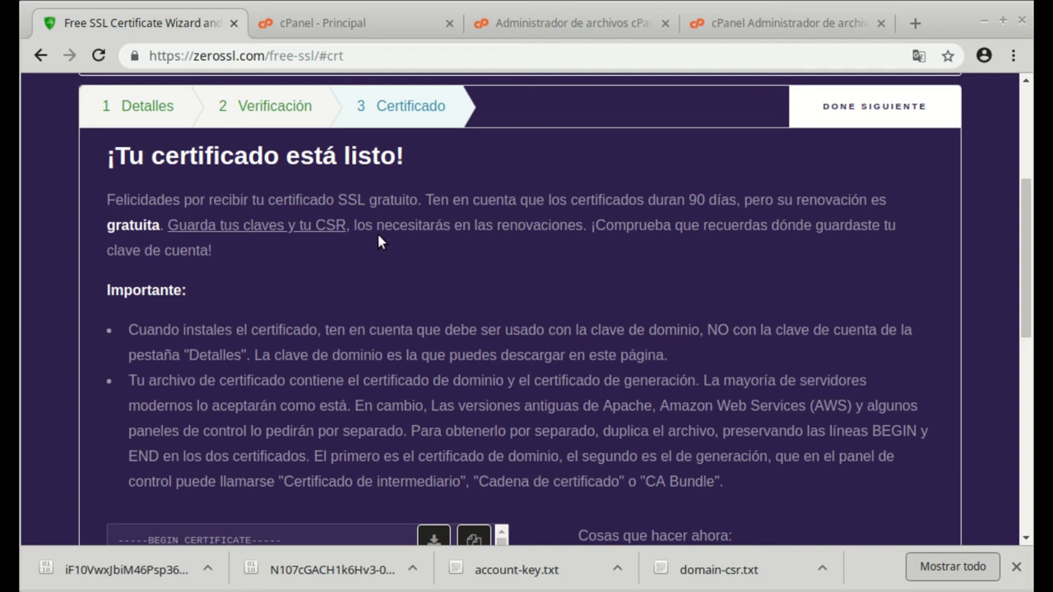
{"action": "scroll", "coordinate": [475, 280], "scroll_direction": "down", "scroll_amount": 1}
{"action": "scroll", "coordinate": [475, 280], "scroll_direction": "down", "scroll_amount": 1}
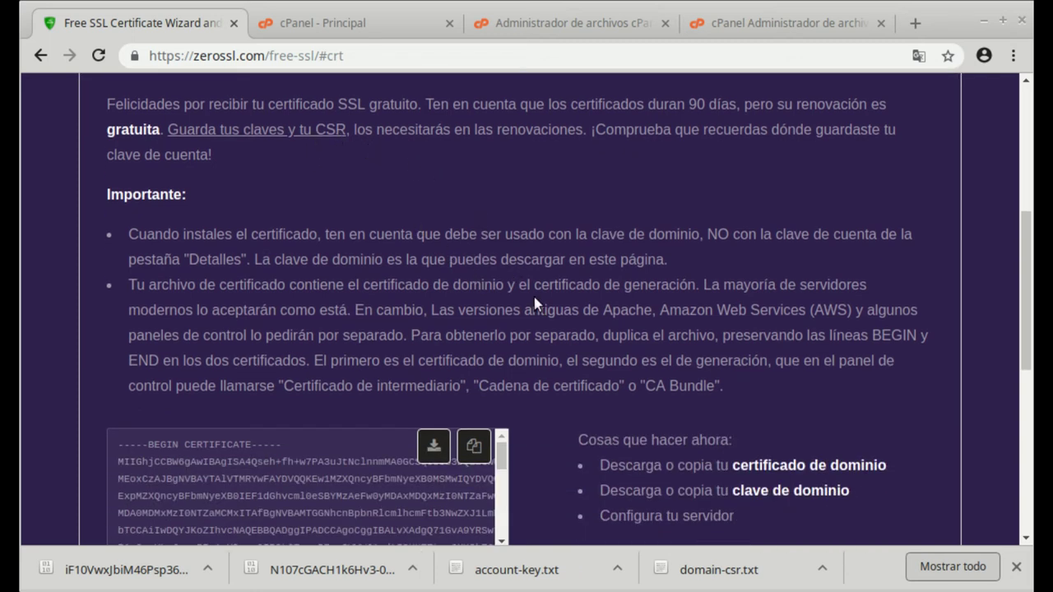
{"action": "scroll", "coordinate": [590, 345], "scroll_direction": "down", "scroll_amount": 4}
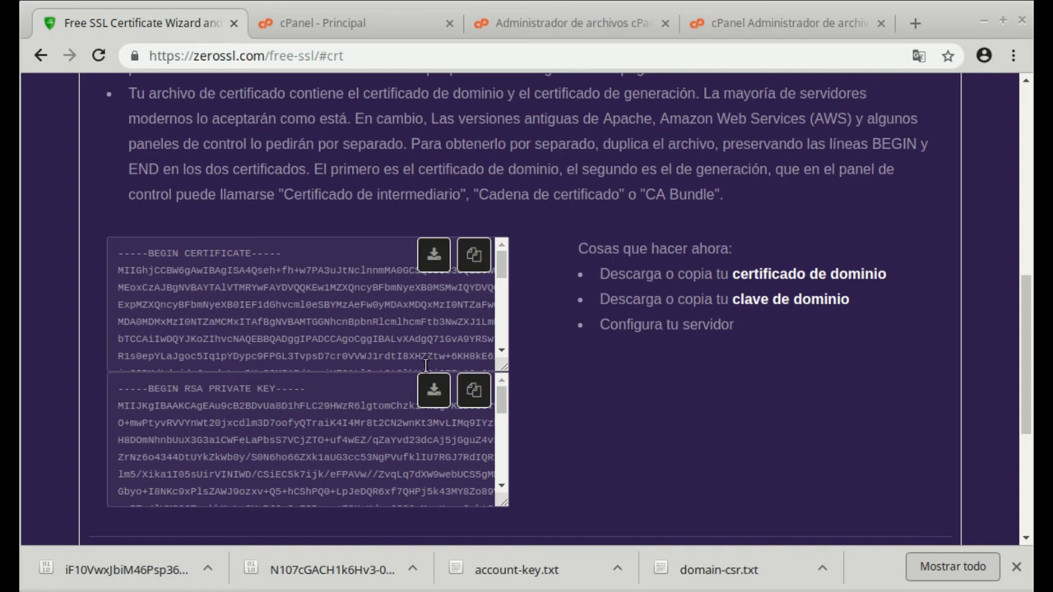
{"action": "left_click", "coordinate": [435, 256]}
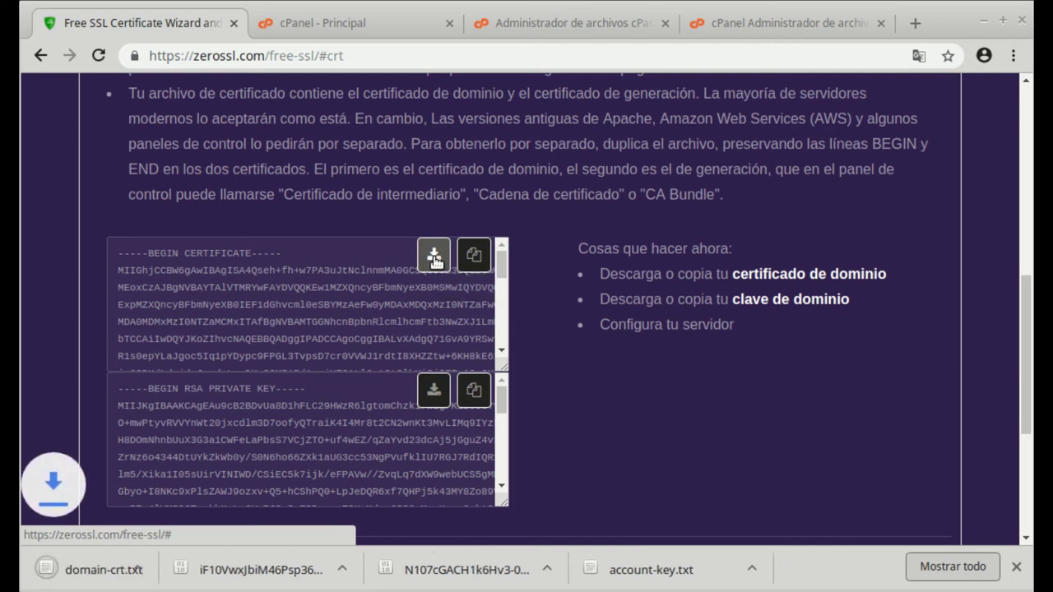
{"action": "left_click", "coordinate": [434, 389]}
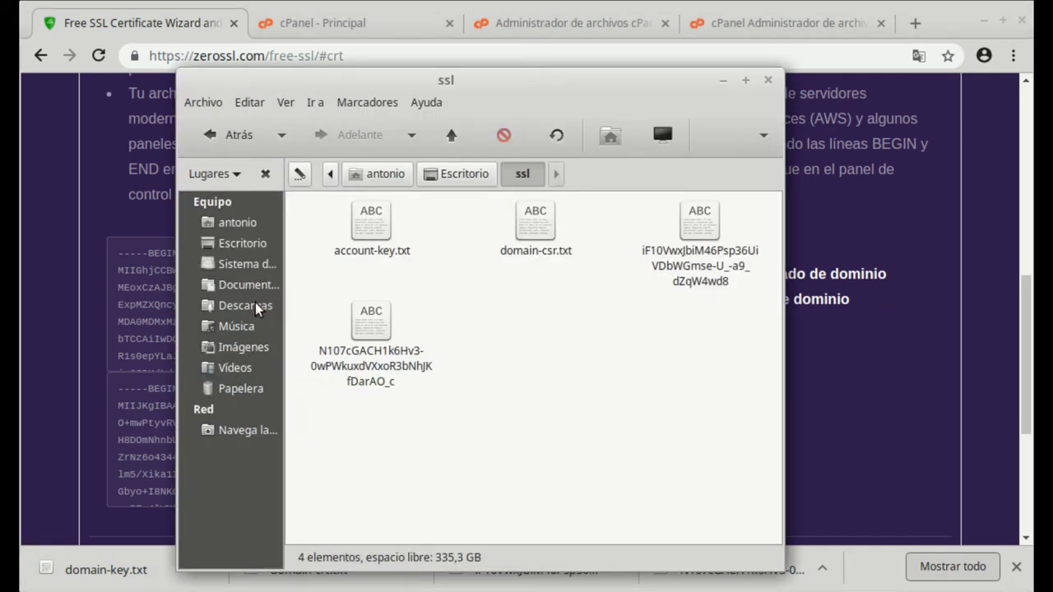
Step: Switch to the desktop file manager and cut domain-key.txt and domain-crt.txt from the Descargas folder
{"action": "left_click", "coordinate": [238, 305]}
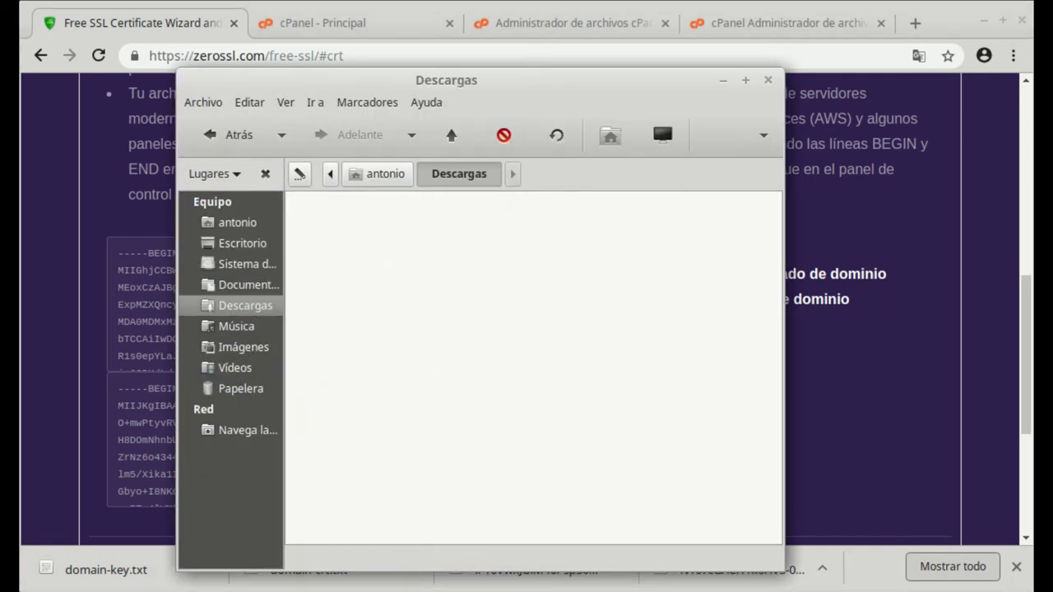
{"action": "scroll", "coordinate": [572, 404], "scroll_direction": "down", "scroll_amount": 3}
{"action": "scroll", "coordinate": [568, 404], "scroll_direction": "down", "scroll_amount": 10}
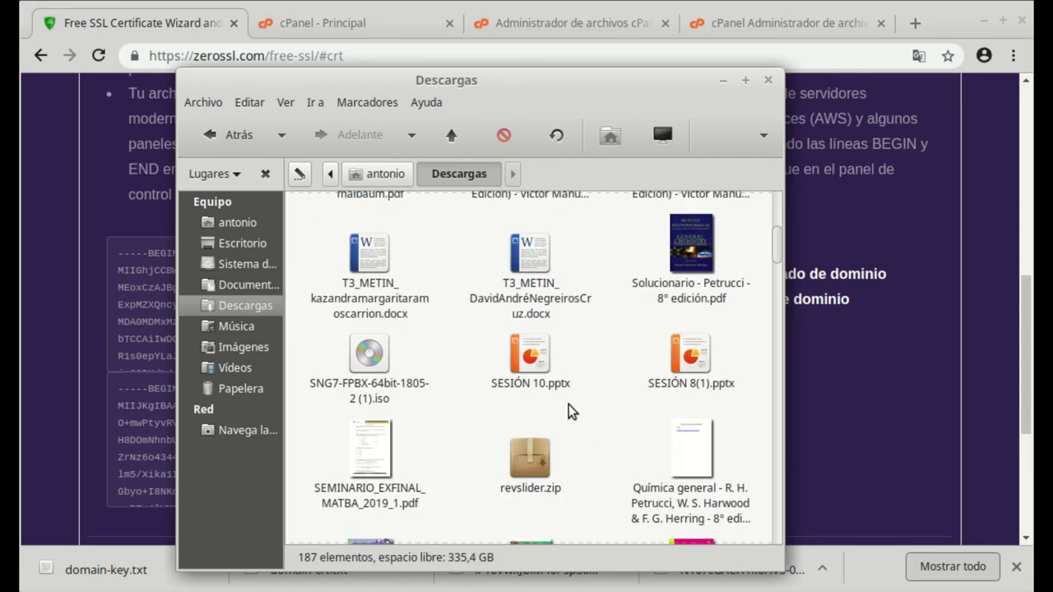
{"action": "scroll", "coordinate": [569, 405], "scroll_direction": "down", "scroll_amount": 10}
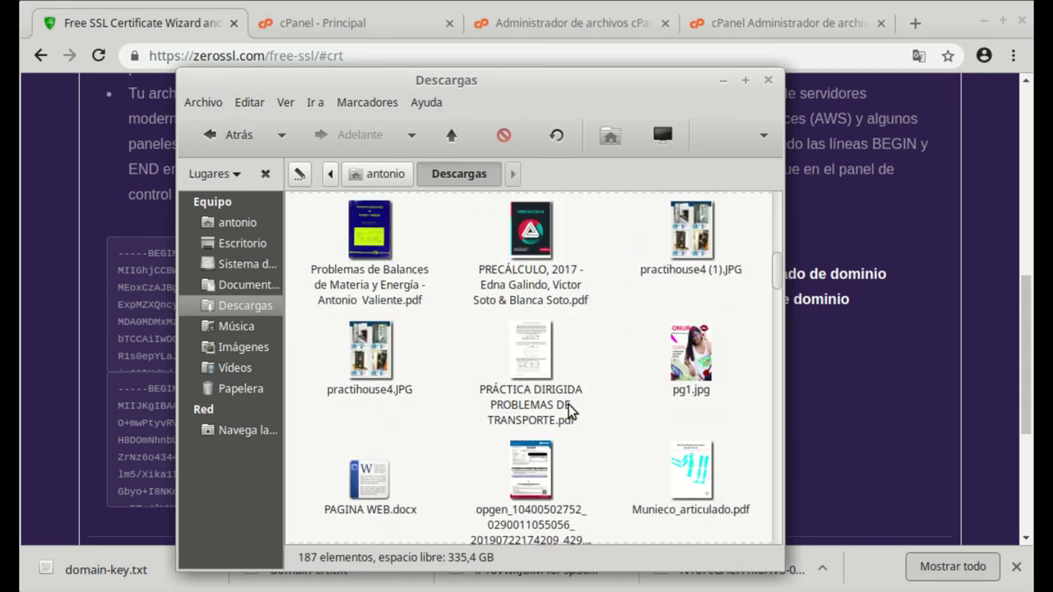
{"action": "scroll", "coordinate": [572, 411], "scroll_direction": "down", "scroll_amount": 10}
{"action": "scroll", "coordinate": [571, 411], "scroll_direction": "down", "scroll_amount": 10}
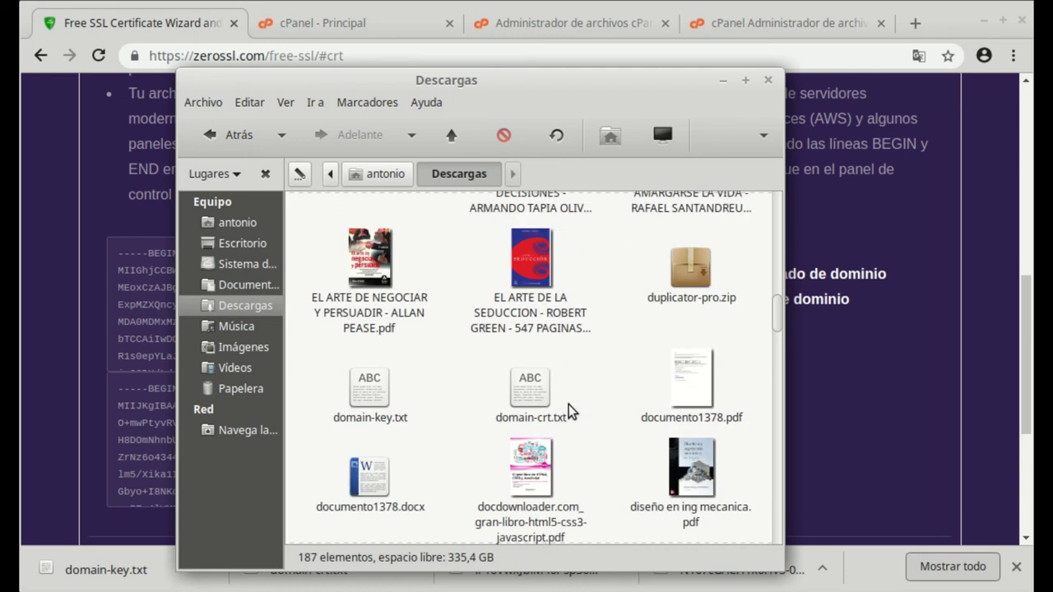
{"action": "left_click", "coordinate": [376, 411]}
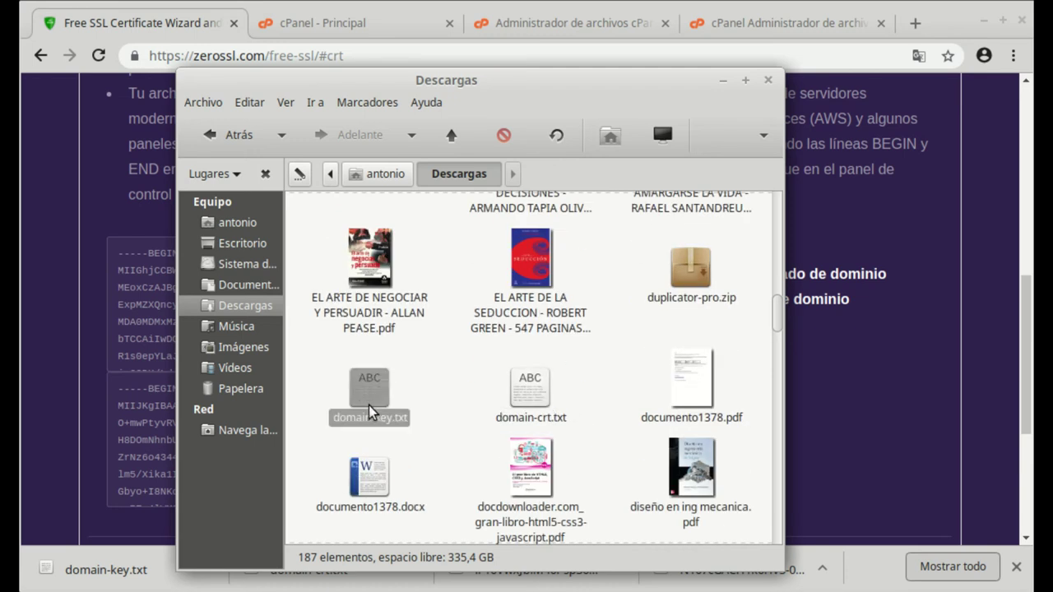
{"action": "left_click", "coordinate": [528, 392], "text": "ctrl"}
{"action": "right_click", "coordinate": [527, 385]}
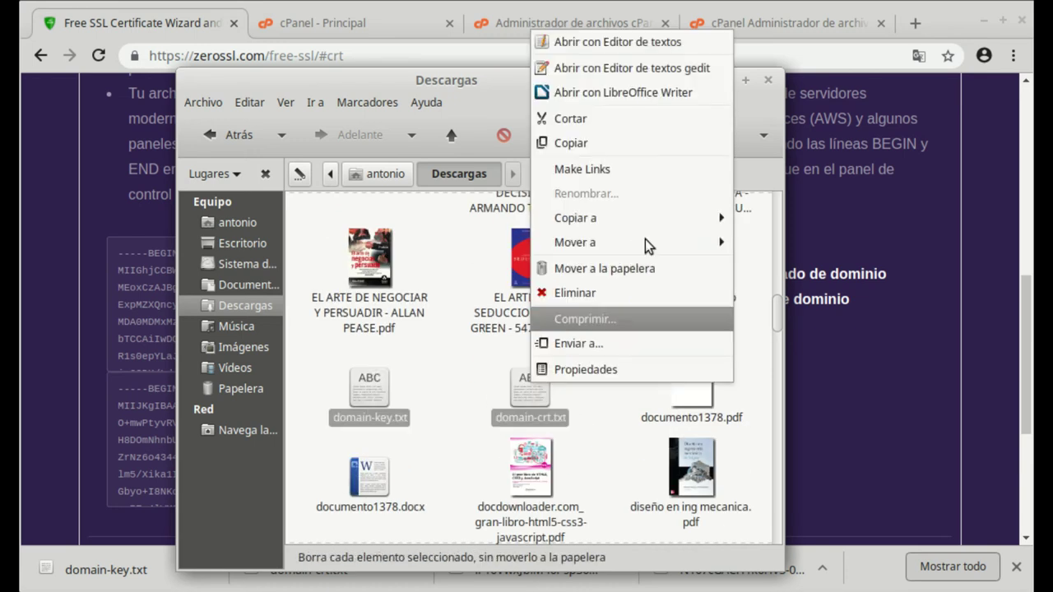
{"action": "left_click", "coordinate": [589, 117]}
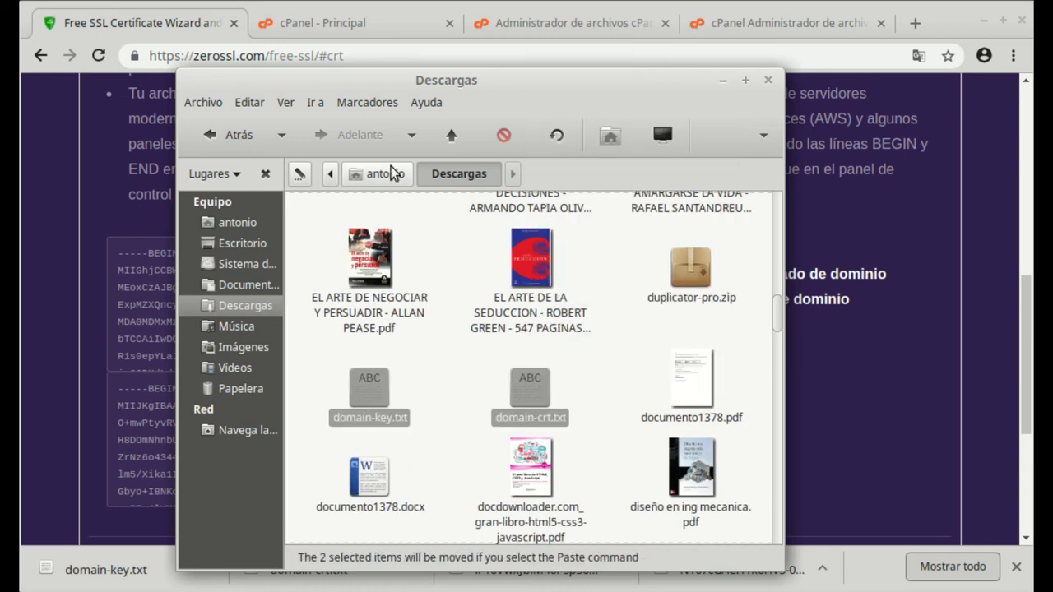
Step: Create a folder named llaves inside the ssl folder on the Escritorio
{"action": "left_click", "coordinate": [239, 243]}
{"action": "double_click", "coordinate": [371, 378]}
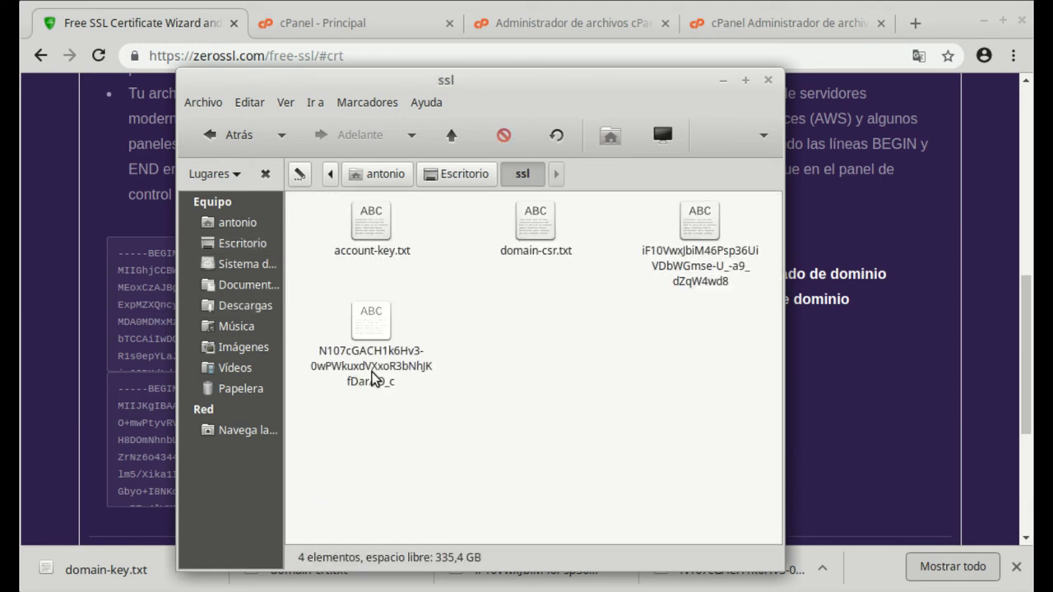
{"action": "right_click", "coordinate": [543, 331]}
{"action": "left_click", "coordinate": [609, 349]}
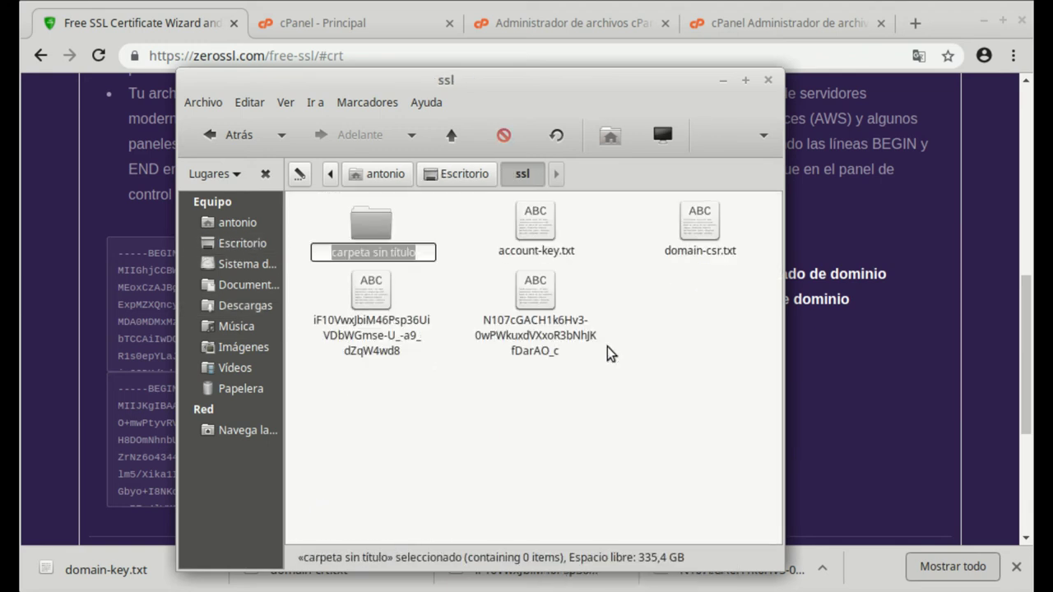
{"action": "type", "text": "c"}
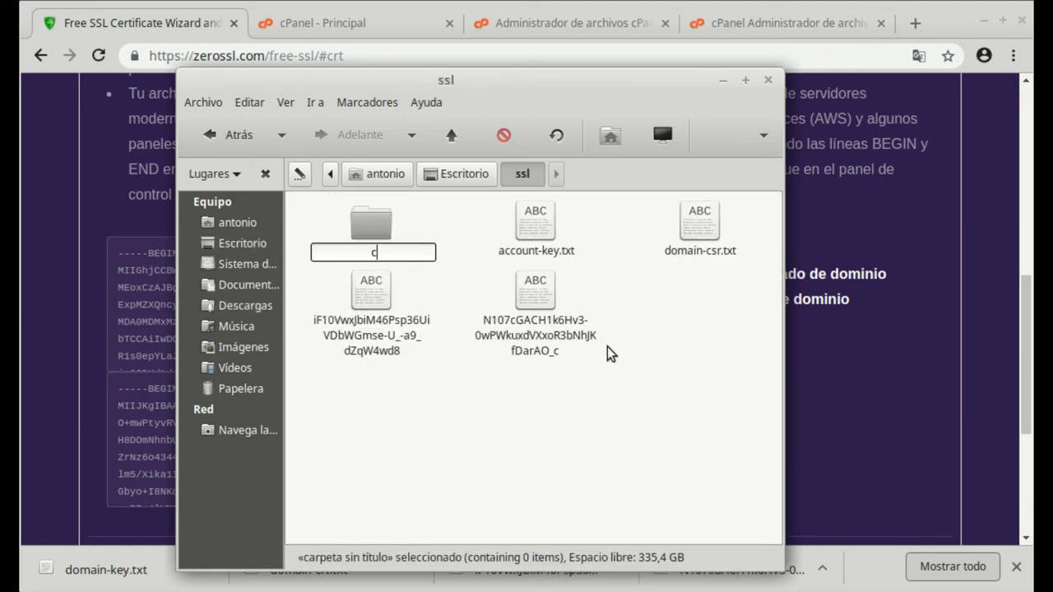
{"action": "type", "text": "laves"}
{"action": "key", "text": "Return"}
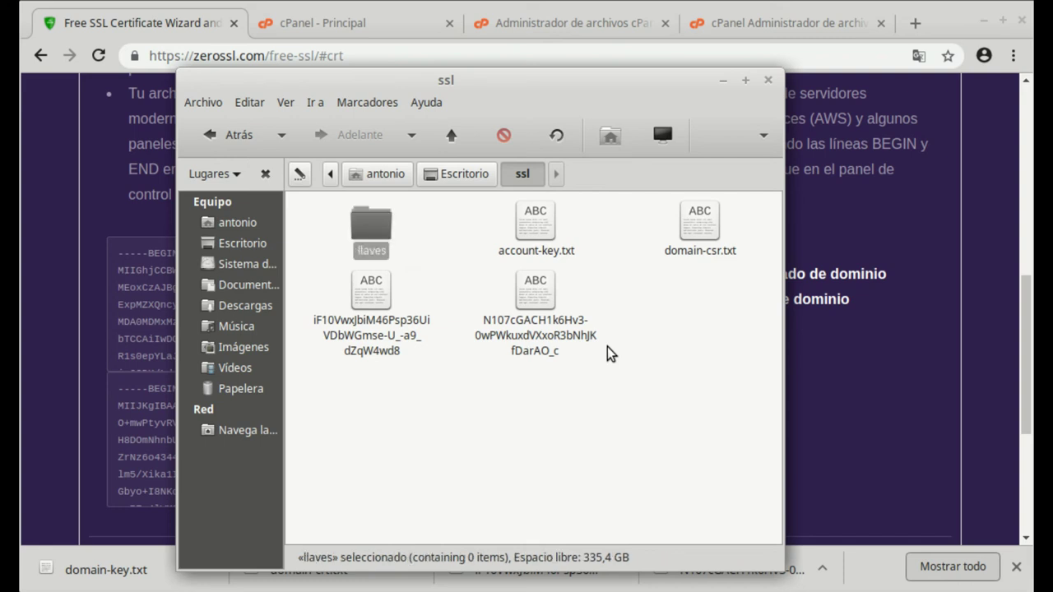
Step: Paste domain-key.txt and domain-crt.txt into the llaves folder
{"action": "double_click", "coordinate": [365, 229]}
{"action": "right_click", "coordinate": [394, 259]}
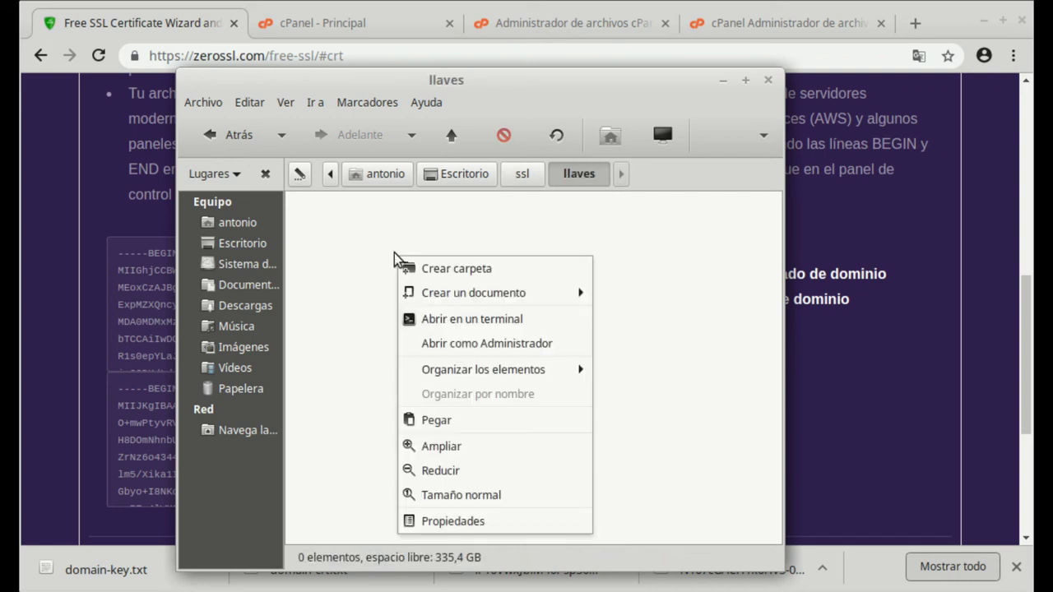
{"action": "left_click", "coordinate": [370, 328]}
{"action": "right_click", "coordinate": [371, 327]}
{"action": "left_click", "coordinate": [479, 491]}
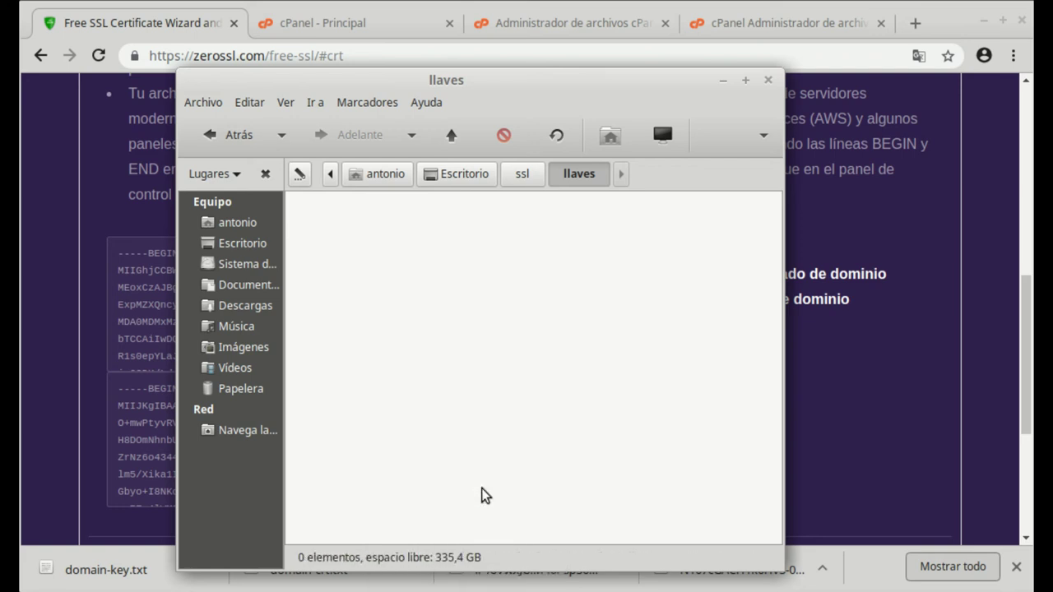
{"action": "left_click", "coordinate": [532, 429]}
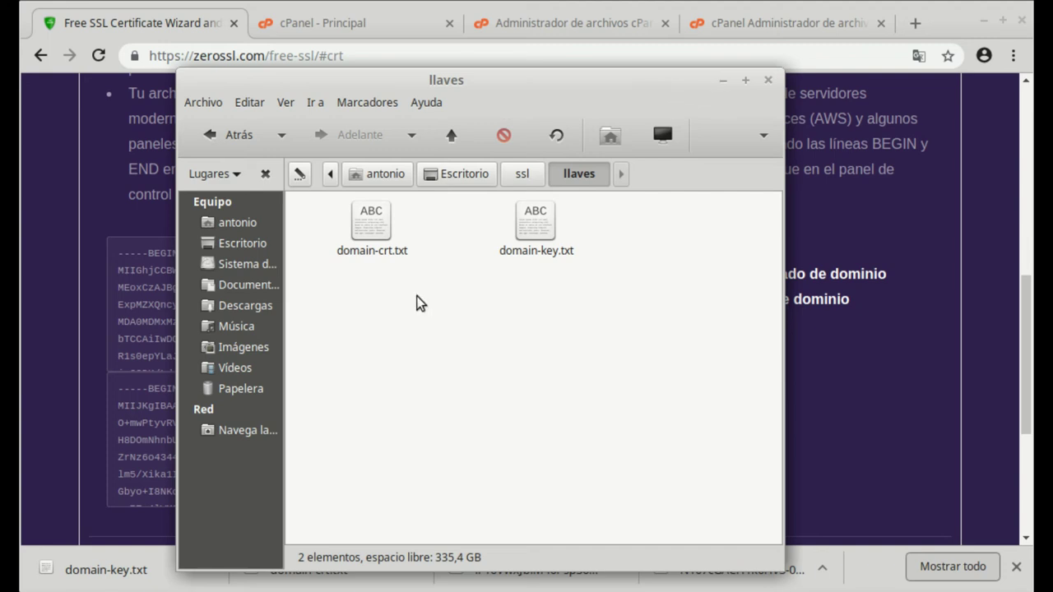
Step: Minimise the file manager, return to the cPanel main page and open SSL / TLS under Seguridad
{"action": "left_click", "coordinate": [722, 81]}
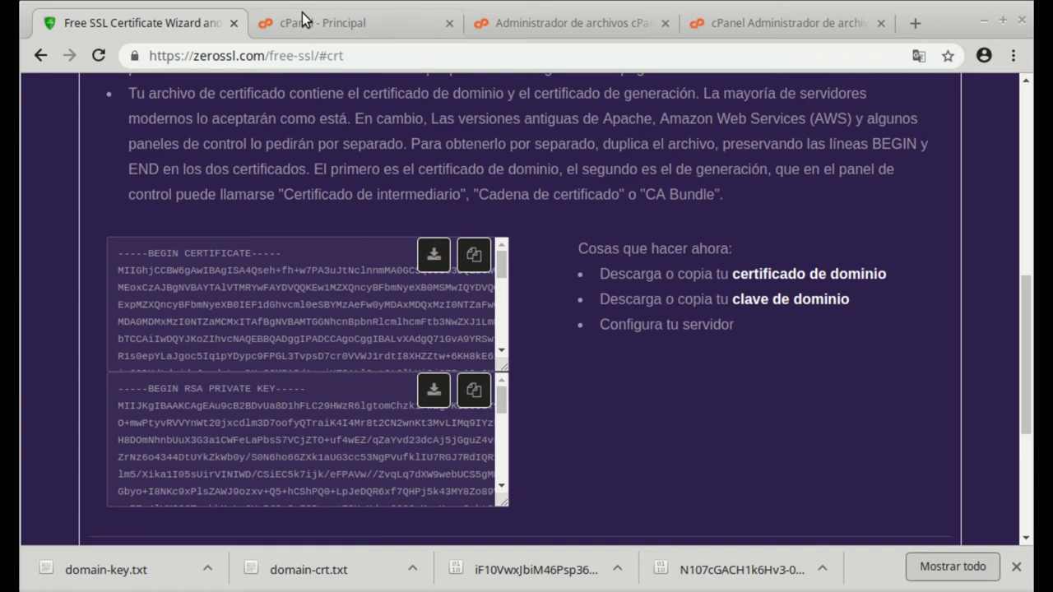
{"action": "left_click", "coordinate": [339, 32]}
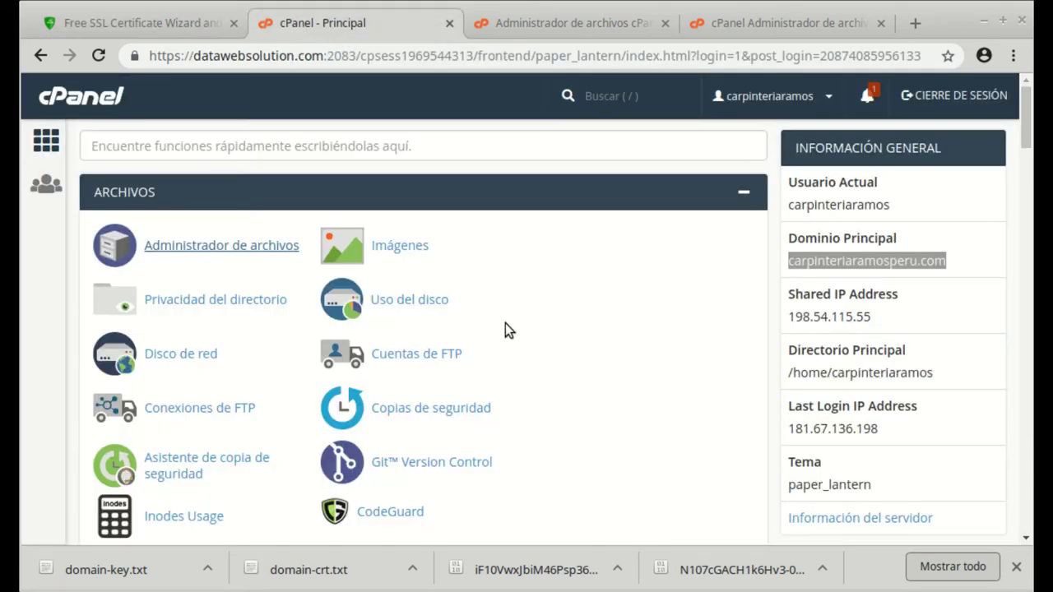
{"action": "scroll", "coordinate": [486, 329], "scroll_direction": "down", "scroll_amount": 7}
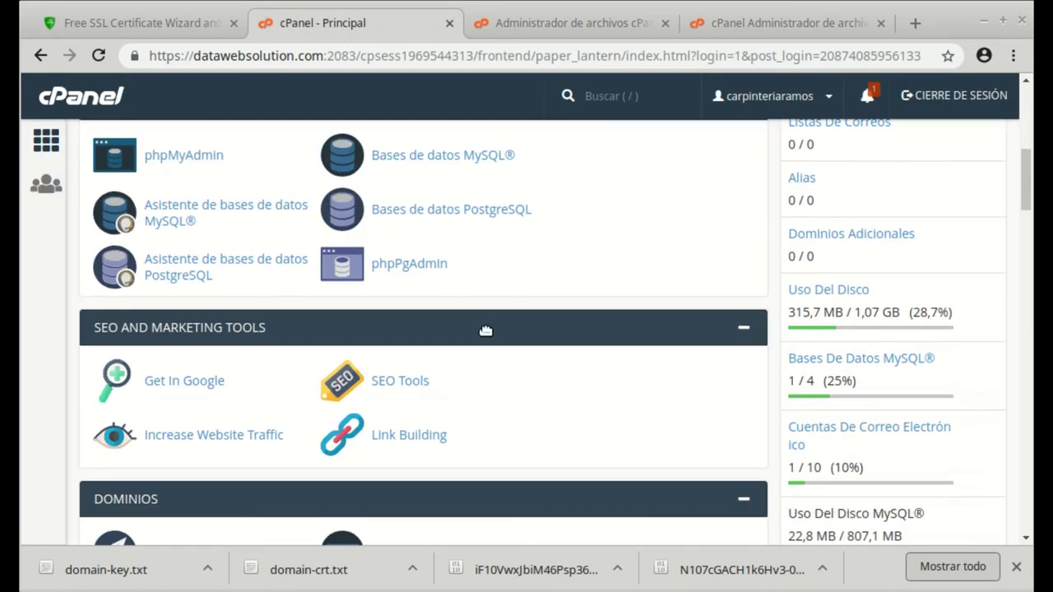
{"action": "scroll", "coordinate": [486, 331], "scroll_direction": "down", "scroll_amount": 5}
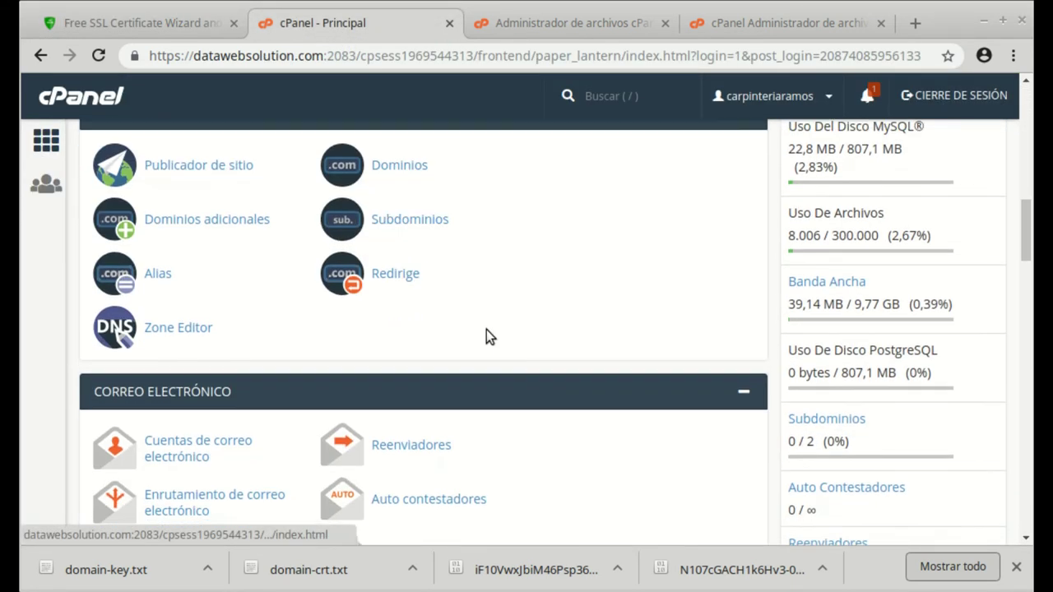
{"action": "scroll", "coordinate": [486, 328], "scroll_direction": "down", "scroll_amount": 8}
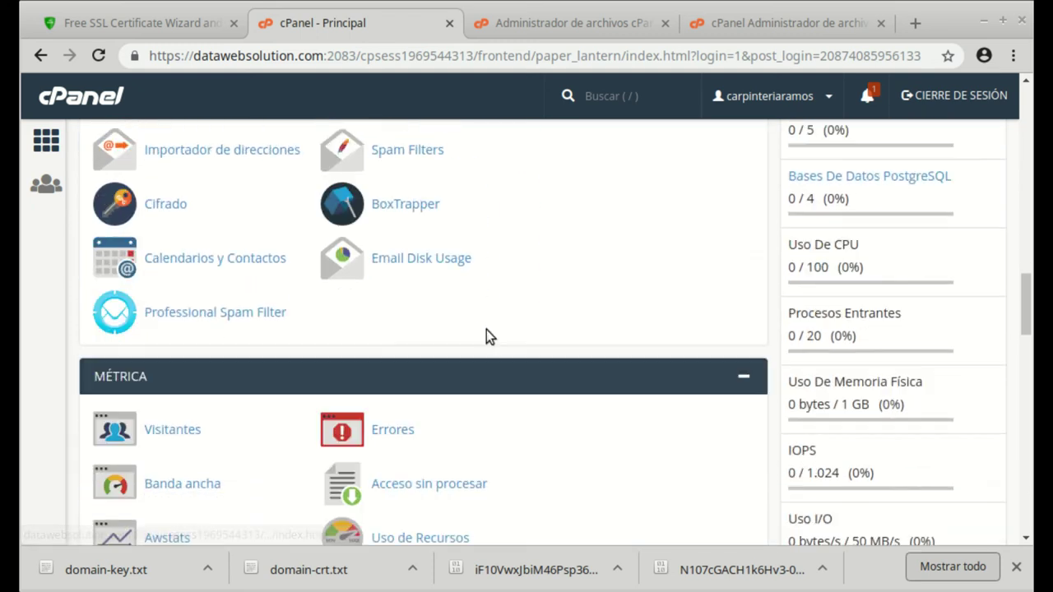
{"action": "scroll", "coordinate": [486, 334], "scroll_direction": "down", "scroll_amount": 5}
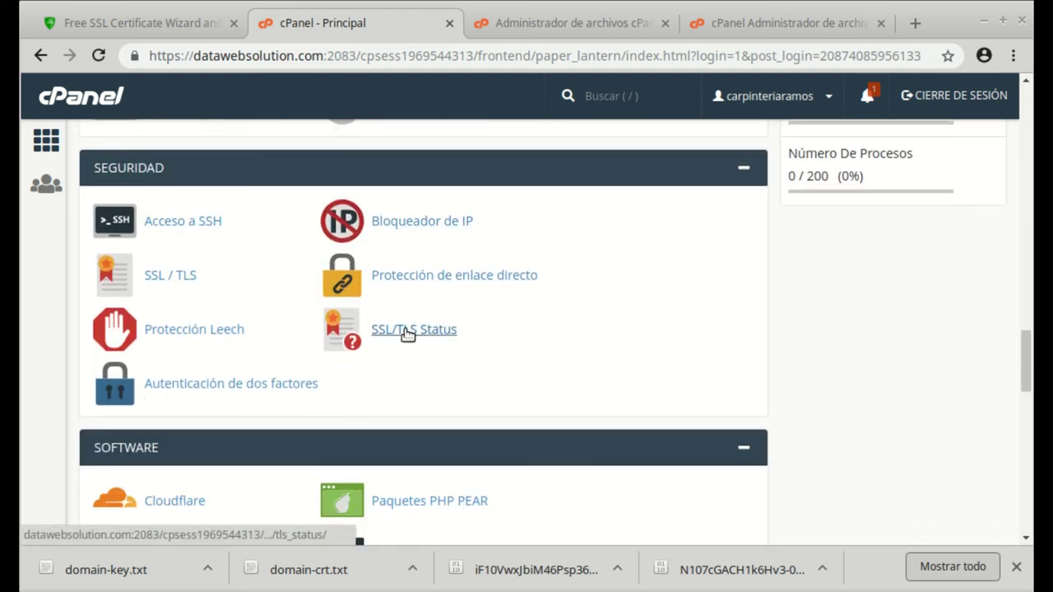
{"action": "left_click", "coordinate": [185, 285]}
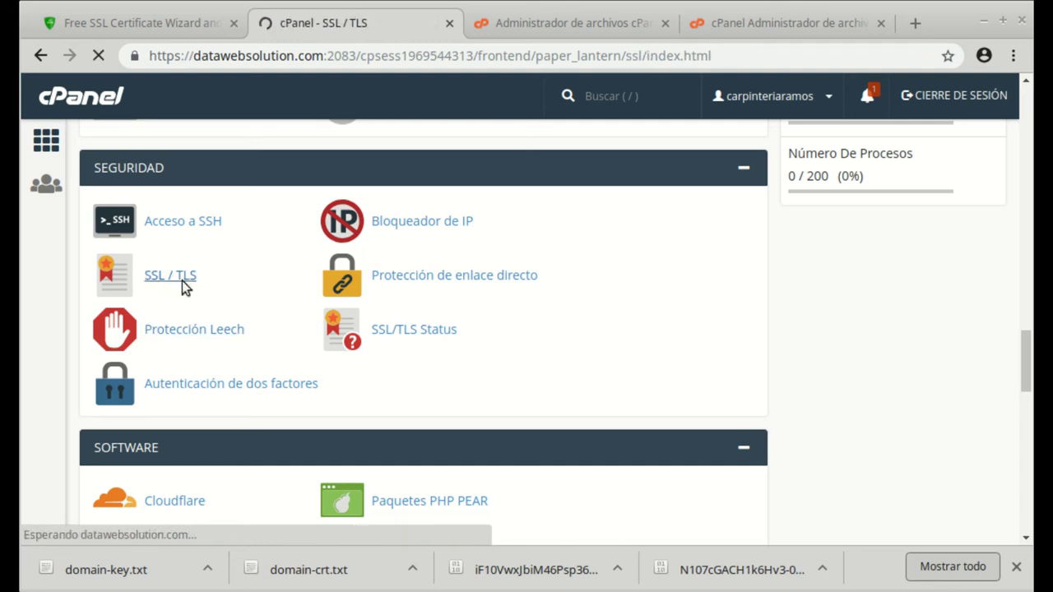
Step: Open the SSL site administration page and choose carpinteriaramosperu.com as the domain for the certificate
{"action": "scroll", "coordinate": [480, 292], "scroll_direction": "down", "scroll_amount": 2}
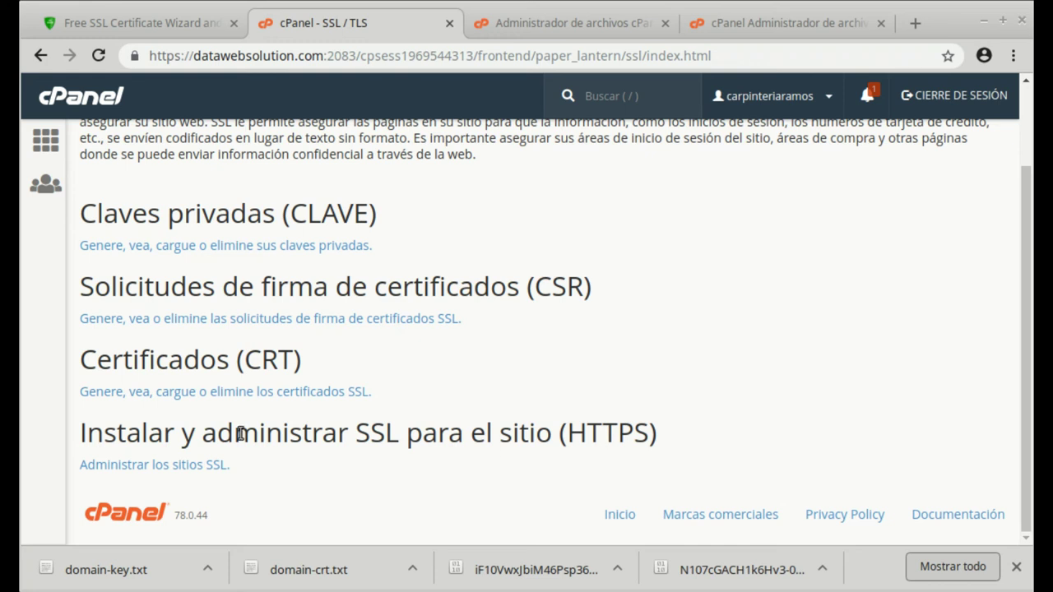
{"action": "left_click", "coordinate": [180, 471]}
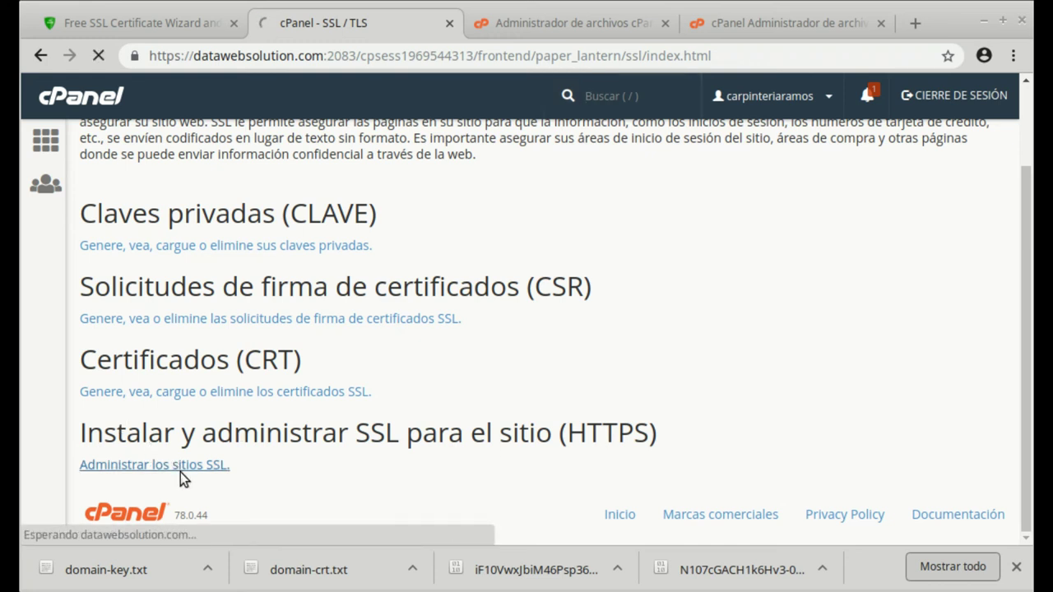
{"action": "scroll", "coordinate": [557, 302], "scroll_direction": "down", "scroll_amount": 1}
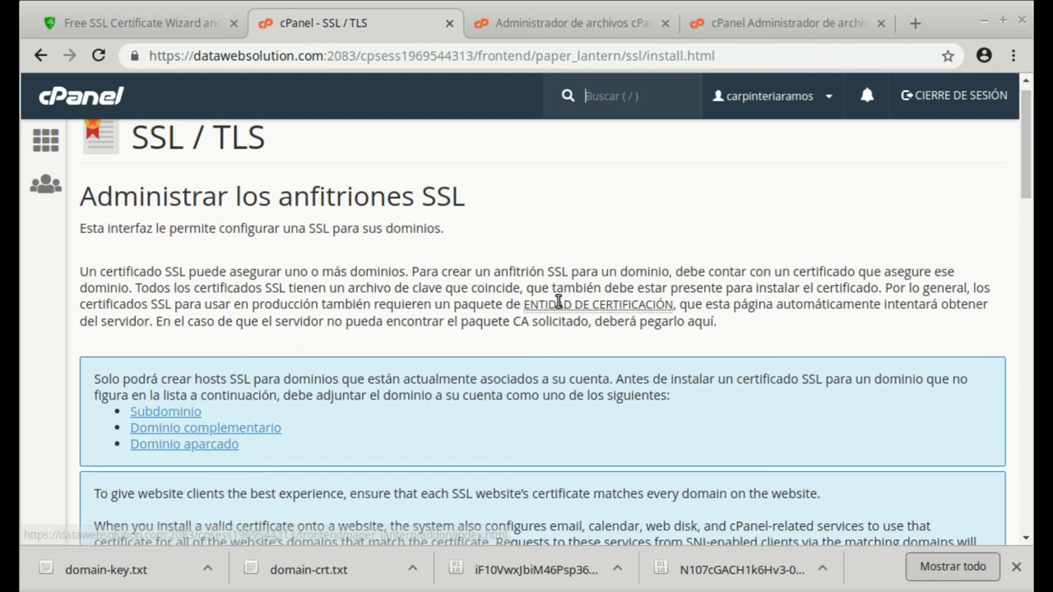
{"action": "scroll", "coordinate": [557, 302], "scroll_direction": "down", "scroll_amount": 10}
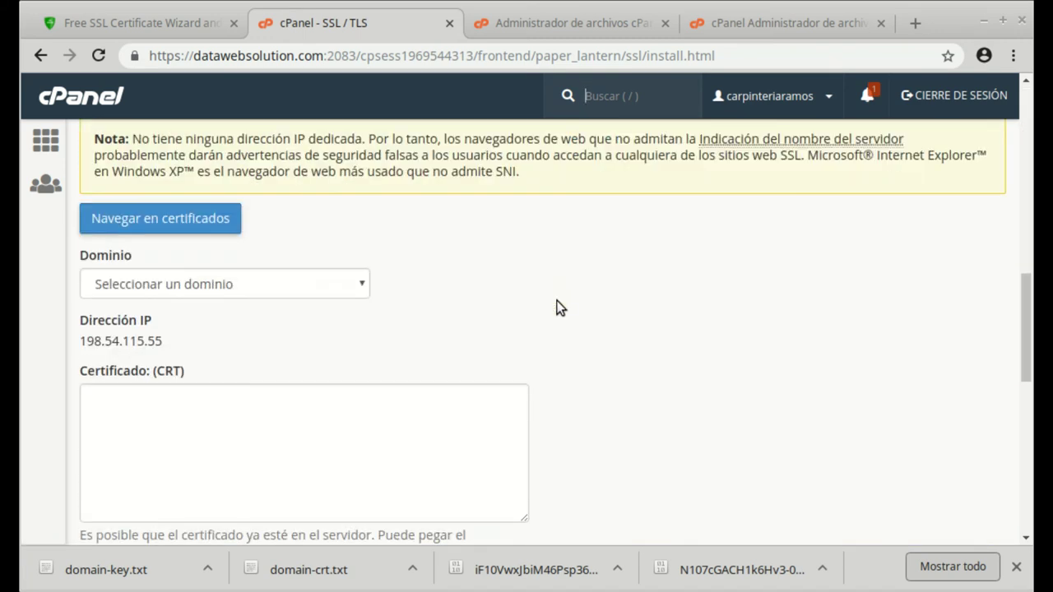
{"action": "scroll", "coordinate": [557, 308], "scroll_direction": "down", "scroll_amount": 1}
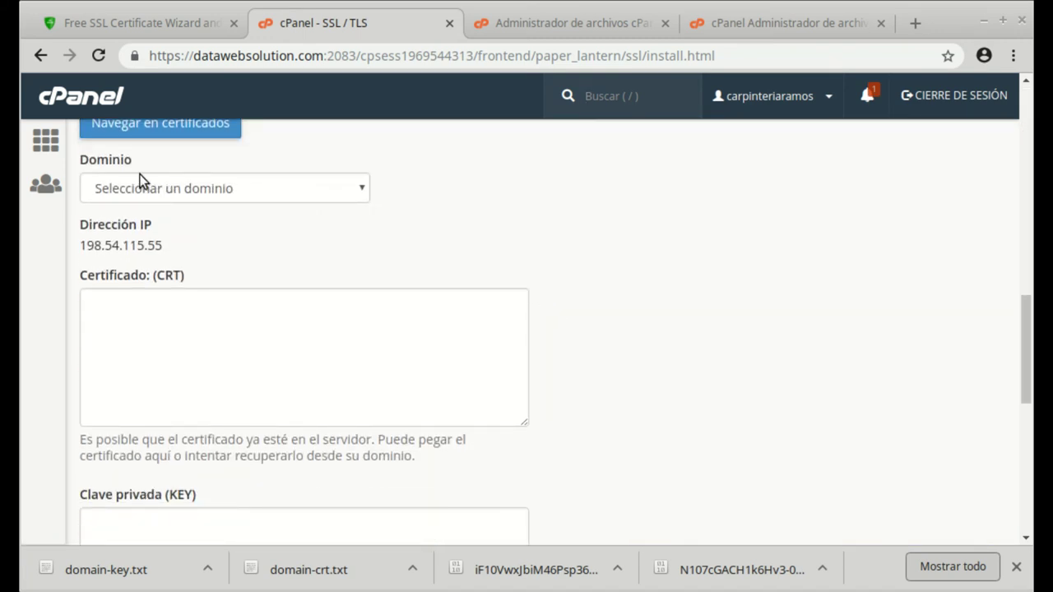
{"action": "left_click", "coordinate": [361, 188]}
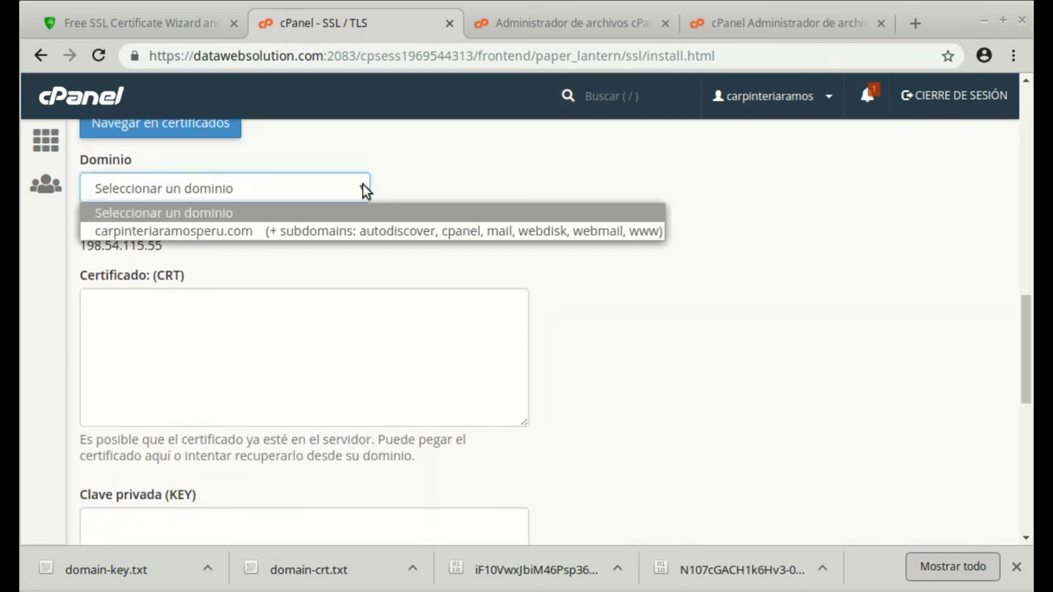
{"action": "left_click", "coordinate": [201, 231]}
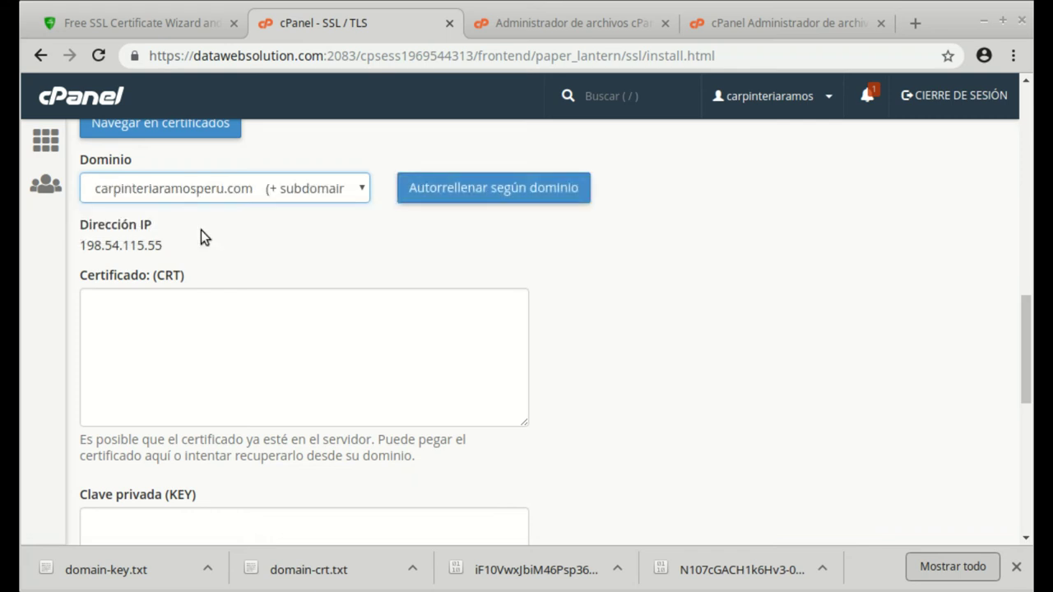
Step: Copy the domain certificate from the ZeroSSL page and paste it into cPanel's Certificado (CRT) field
{"action": "left_click", "coordinate": [134, 306]}
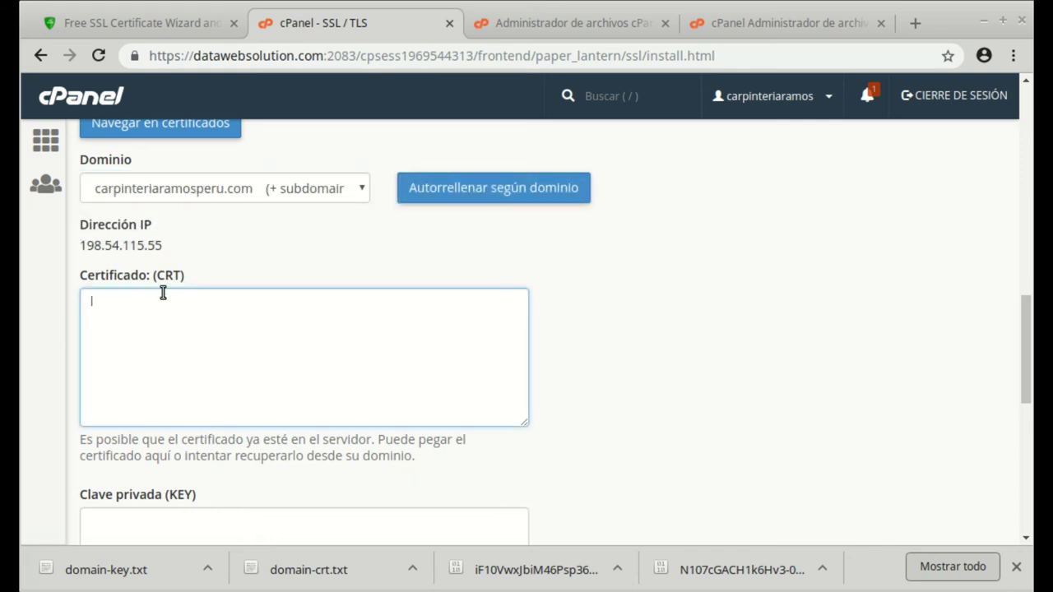
{"action": "left_click", "coordinate": [609, 24]}
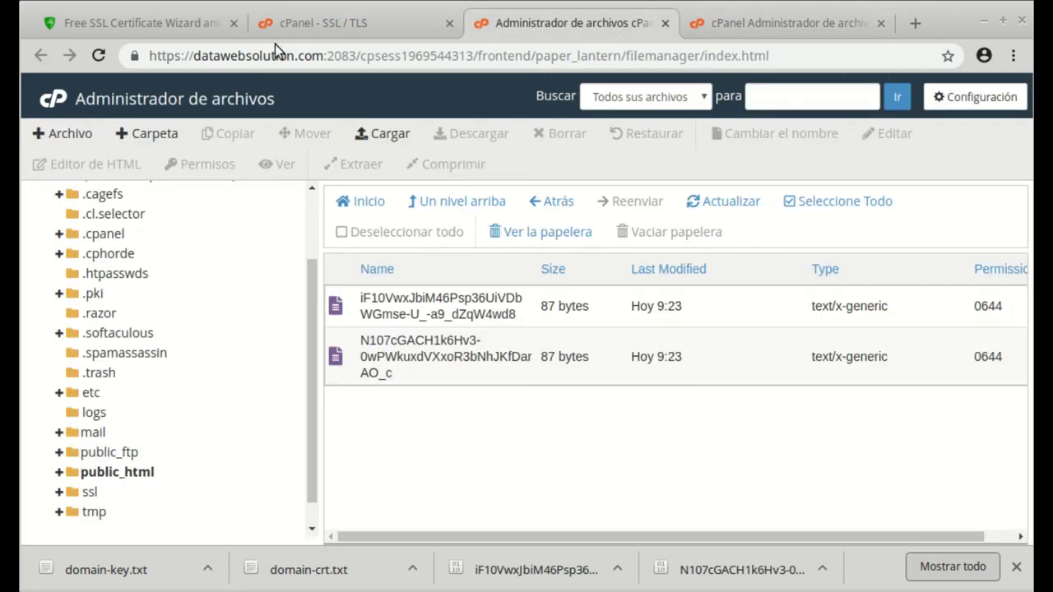
{"action": "left_click", "coordinate": [136, 25]}
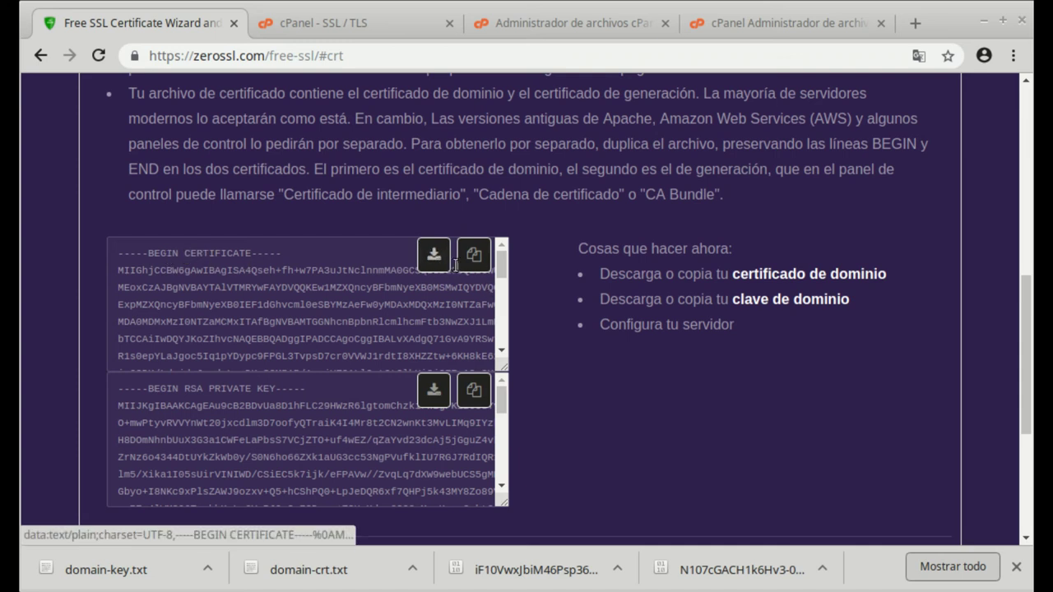
{"action": "left_click", "coordinate": [482, 255]}
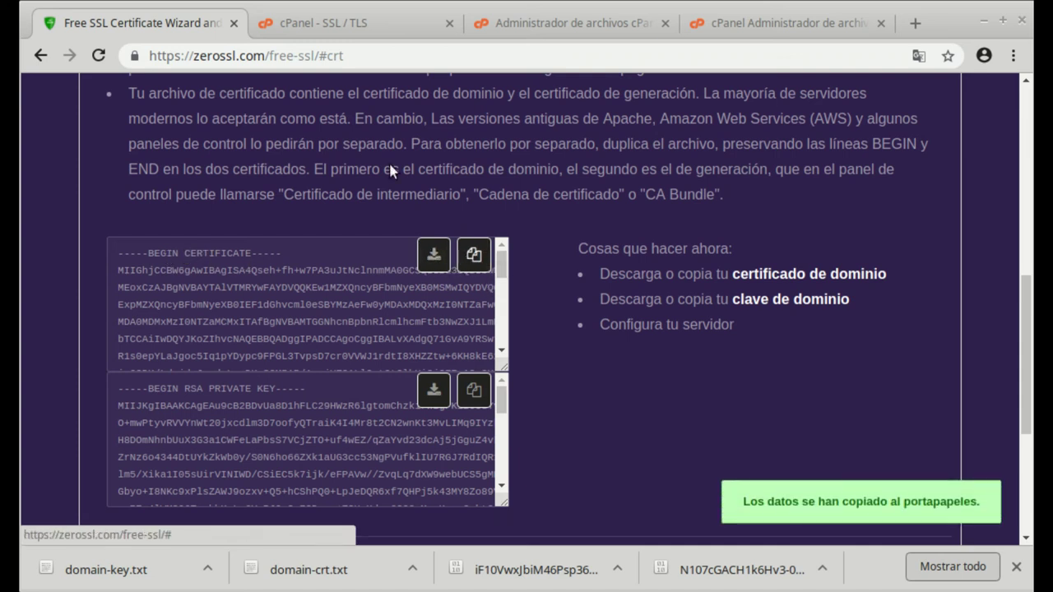
{"action": "left_click", "coordinate": [323, 23]}
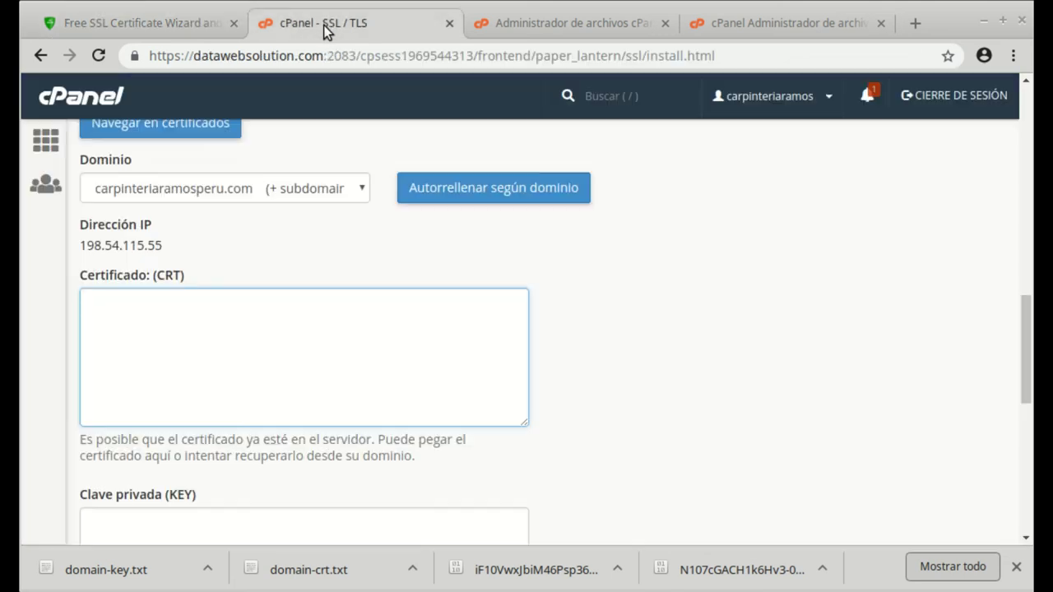
{"action": "right_click", "coordinate": [119, 305]}
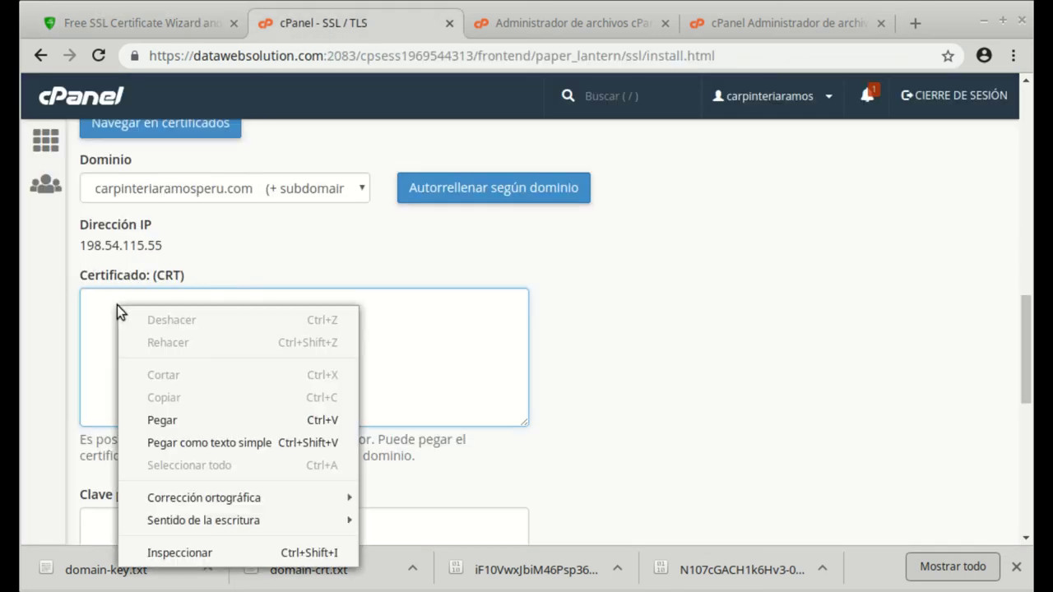
{"action": "left_click", "coordinate": [164, 420]}
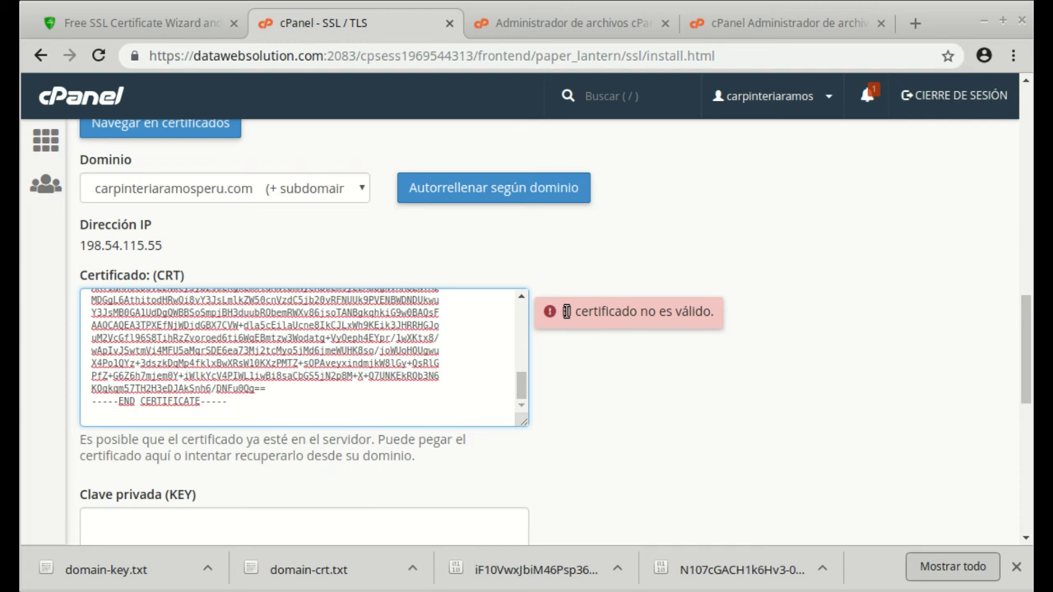
Step: Examine the validation message beside the Certificado (CRT) field and check the pasted text back to its beginning
{"action": "left_click_drag", "start_coordinate": [569, 311], "coordinate": [721, 318]}
{"action": "key", "text": "ctrl+a"}
{"action": "left_click", "coordinate": [738, 320]}
{"action": "left_click", "coordinate": [310, 379]}
{"action": "scroll", "coordinate": [310, 379], "scroll_direction": "down", "scroll_amount": 1}
{"action": "scroll", "coordinate": [310, 379], "scroll_direction": "down", "scroll_amount": 1}
{"action": "scroll", "coordinate": [325, 356], "scroll_direction": "up", "scroll_amount": 3}
{"action": "scroll", "coordinate": [325, 356], "scroll_direction": "up", "scroll_amount": 3}
{"action": "scroll", "coordinate": [325, 356], "scroll_direction": "down", "scroll_amount": 1}
{"action": "scroll", "coordinate": [325, 356], "scroll_direction": "up", "scroll_amount": 3}
{"action": "scroll", "coordinate": [325, 356], "scroll_direction": "up", "scroll_amount": 3}
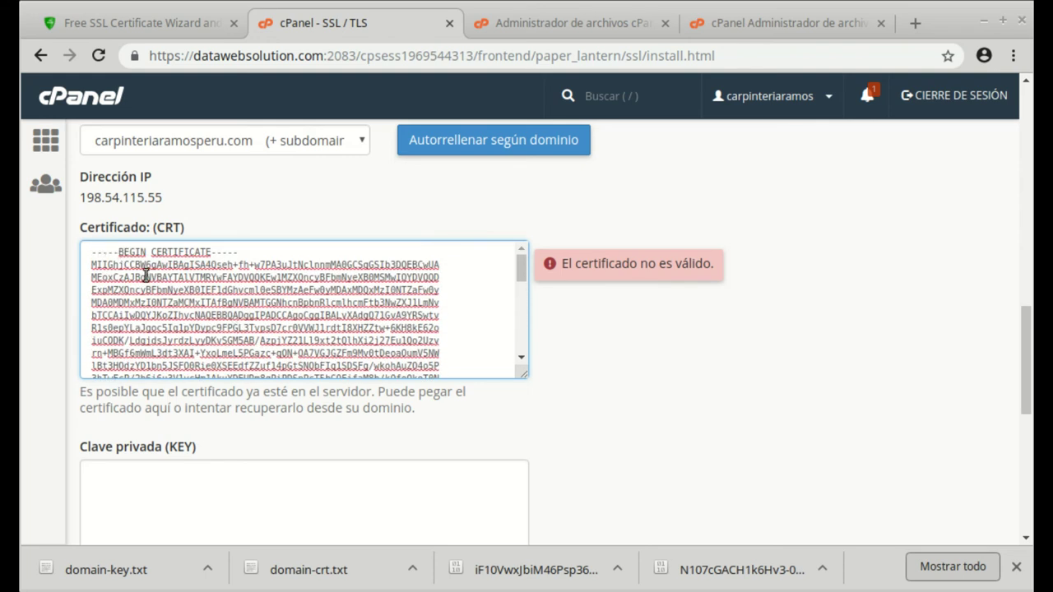
Step: Cut the second certificate block, including its BEGIN and END lines, from the CRT field and paste it into the CABUNDLE field
{"action": "scroll", "coordinate": [215, 270], "scroll_direction": "down", "scroll_amount": 5}
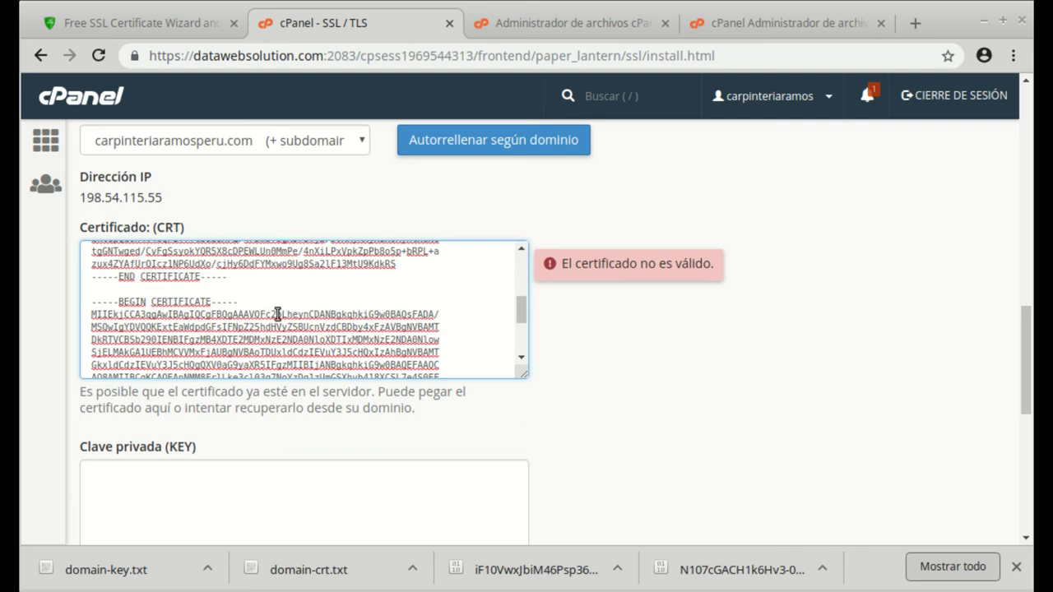
{"action": "left_click_drag", "start_coordinate": [89, 302], "coordinate": [307, 366]}
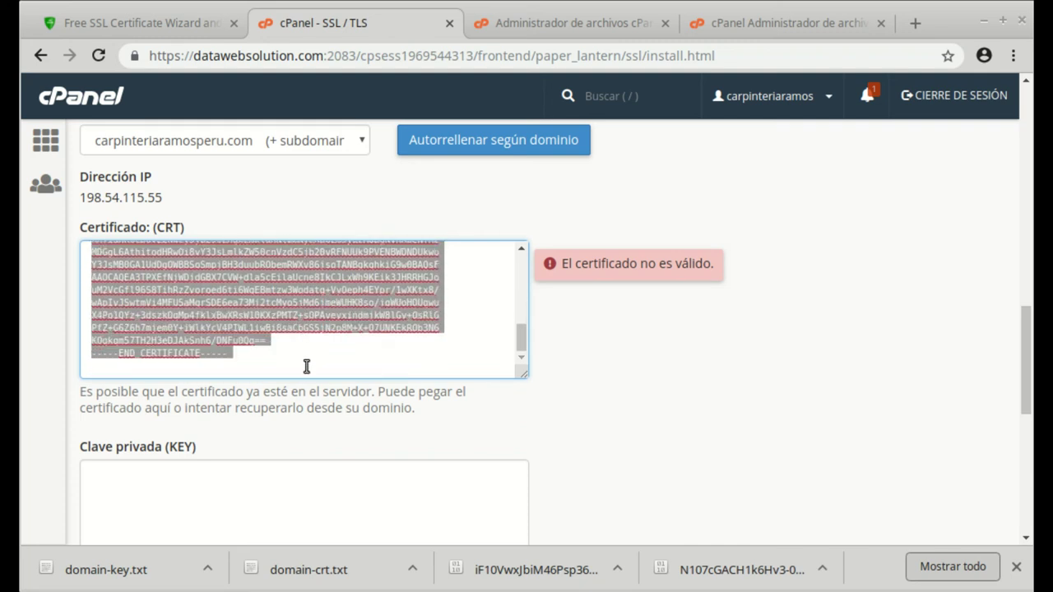
{"action": "right_click", "coordinate": [327, 307]}
{"action": "left_click", "coordinate": [350, 318]}
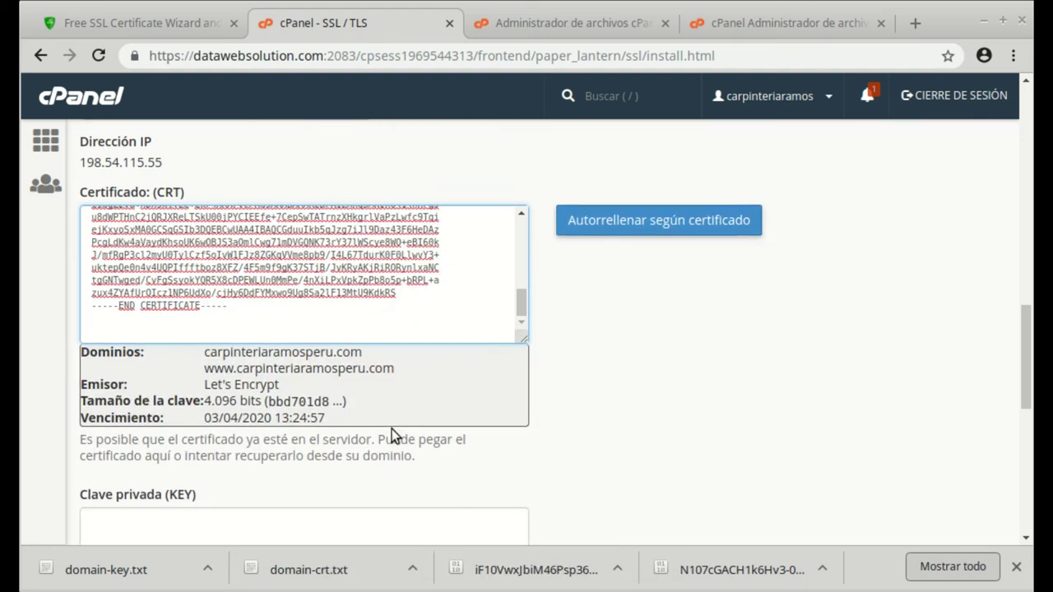
{"action": "scroll", "coordinate": [391, 429], "scroll_direction": "down", "scroll_amount": 7}
{"action": "left_click", "coordinate": [148, 236]}
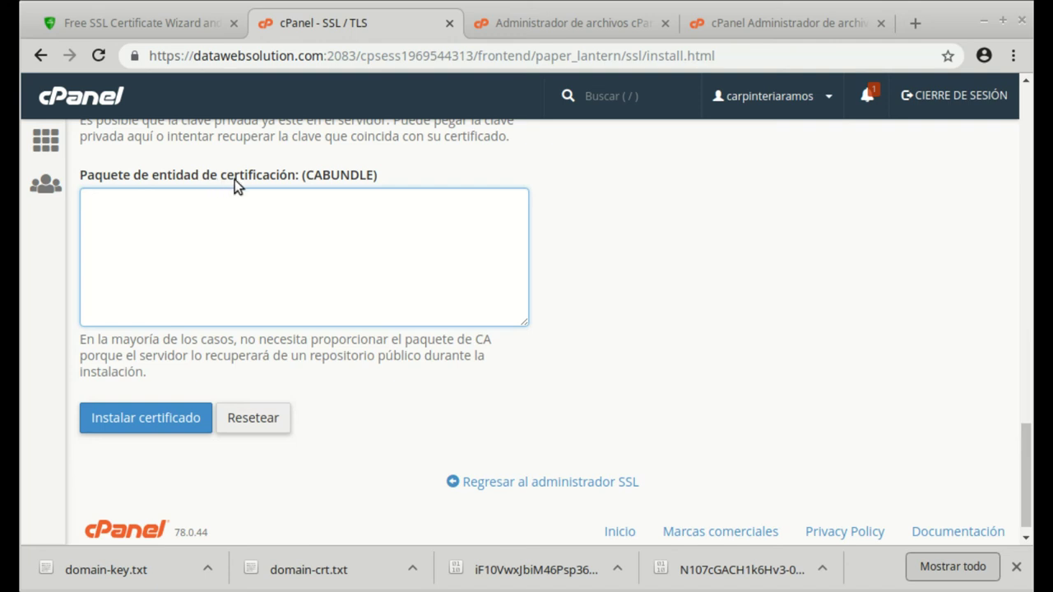
{"action": "right_click", "coordinate": [130, 220]}
{"action": "left_click", "coordinate": [187, 328]}
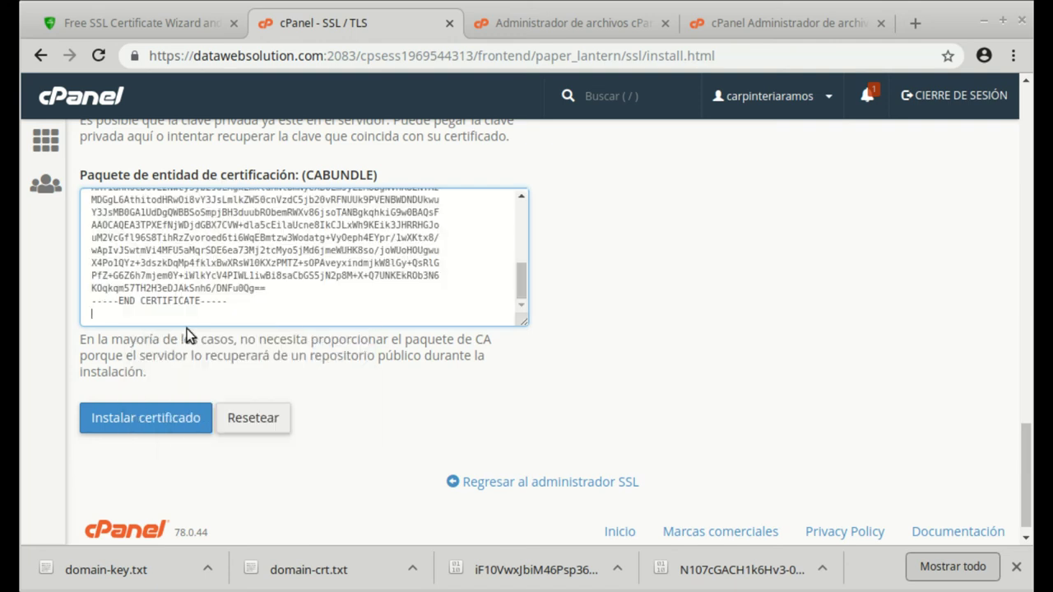
Step: Copy the RSA private key from the ZeroSSL page and paste it into cPanel's Clave privada (KEY) field
{"action": "scroll", "coordinate": [610, 326], "scroll_direction": "up", "scroll_amount": 7}
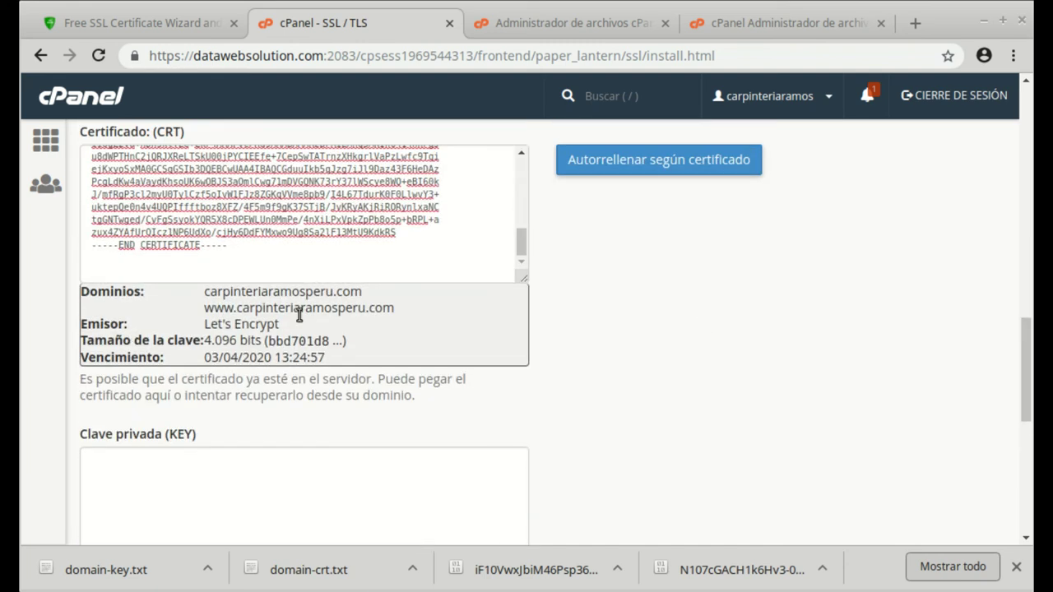
{"action": "scroll", "coordinate": [299, 317], "scroll_direction": "up", "scroll_amount": 3}
{"action": "scroll", "coordinate": [193, 403], "scroll_direction": "down", "scroll_amount": 2}
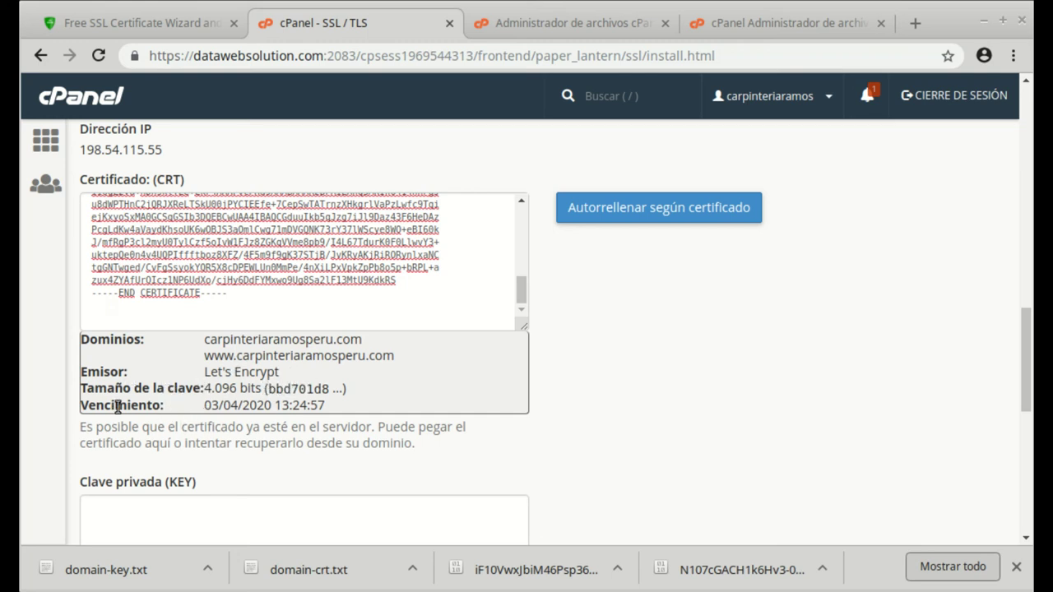
{"action": "scroll", "coordinate": [411, 305], "scroll_direction": "down", "scroll_amount": 2}
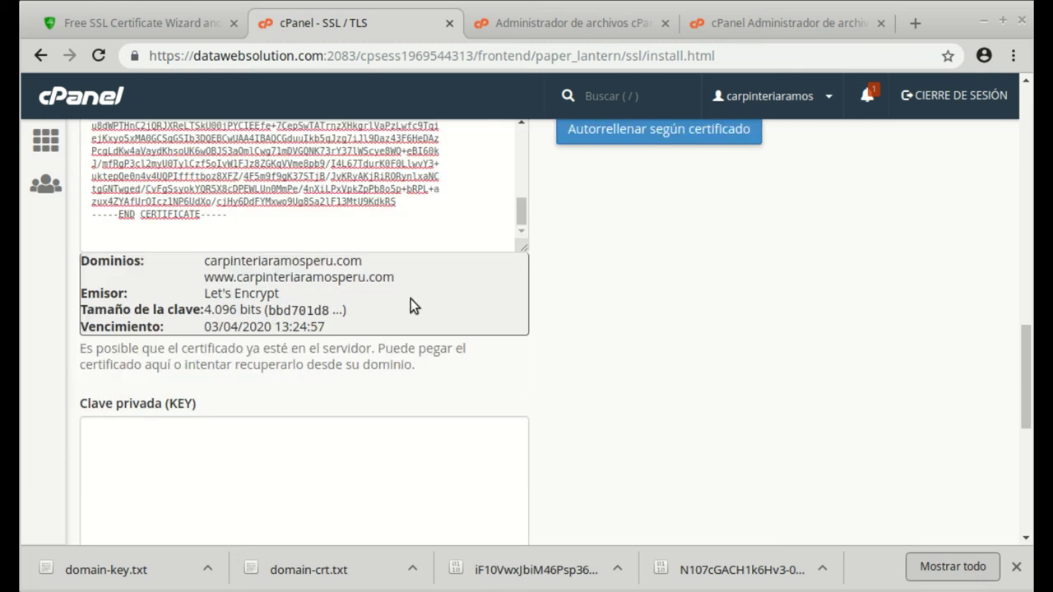
{"action": "left_click", "coordinate": [152, 348]}
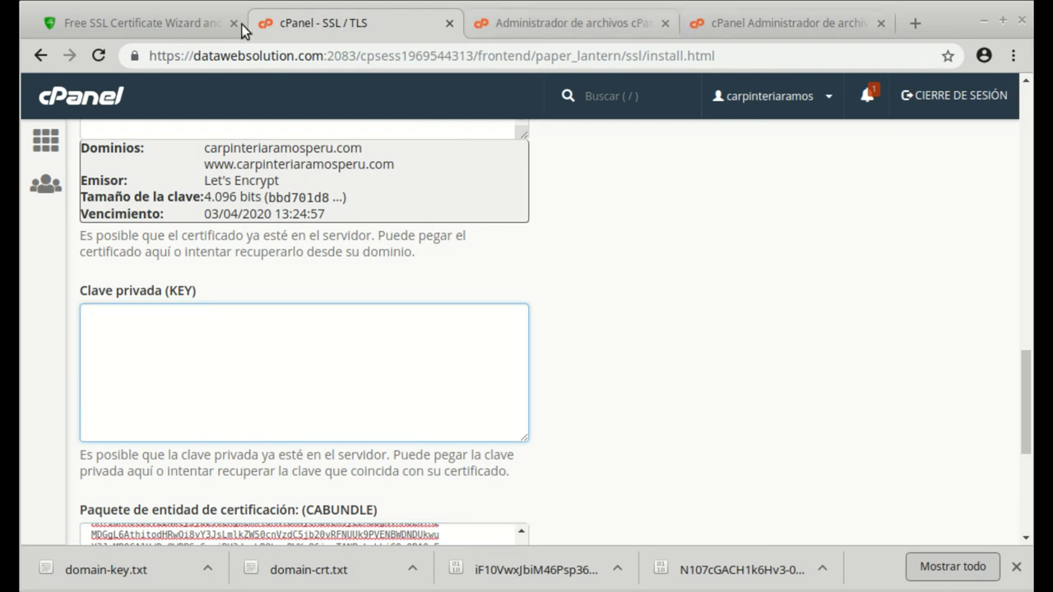
{"action": "left_click", "coordinate": [150, 21]}
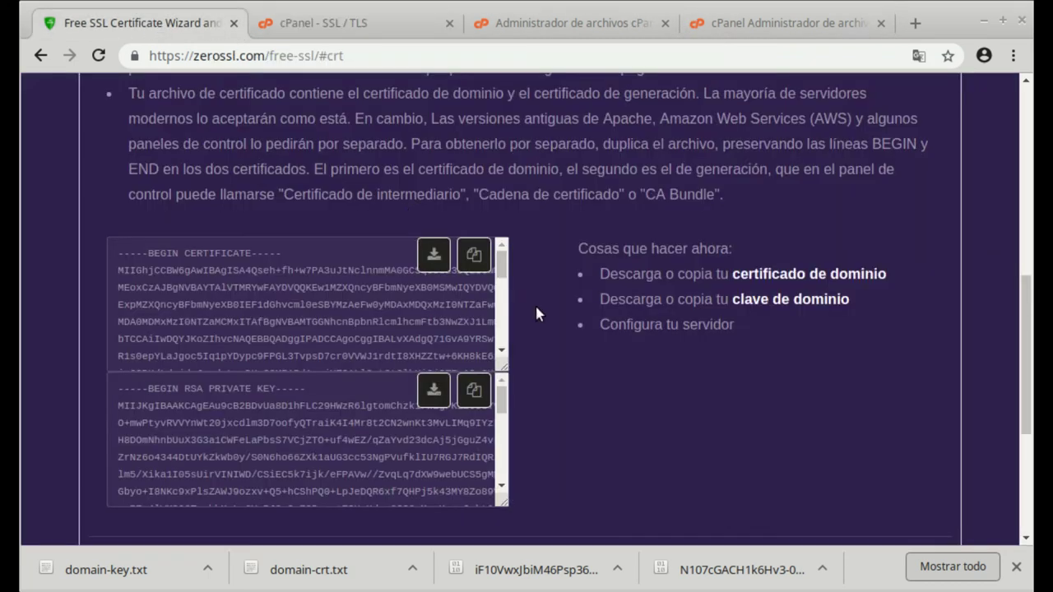
{"action": "scroll", "coordinate": [534, 303], "scroll_direction": "down", "scroll_amount": 2}
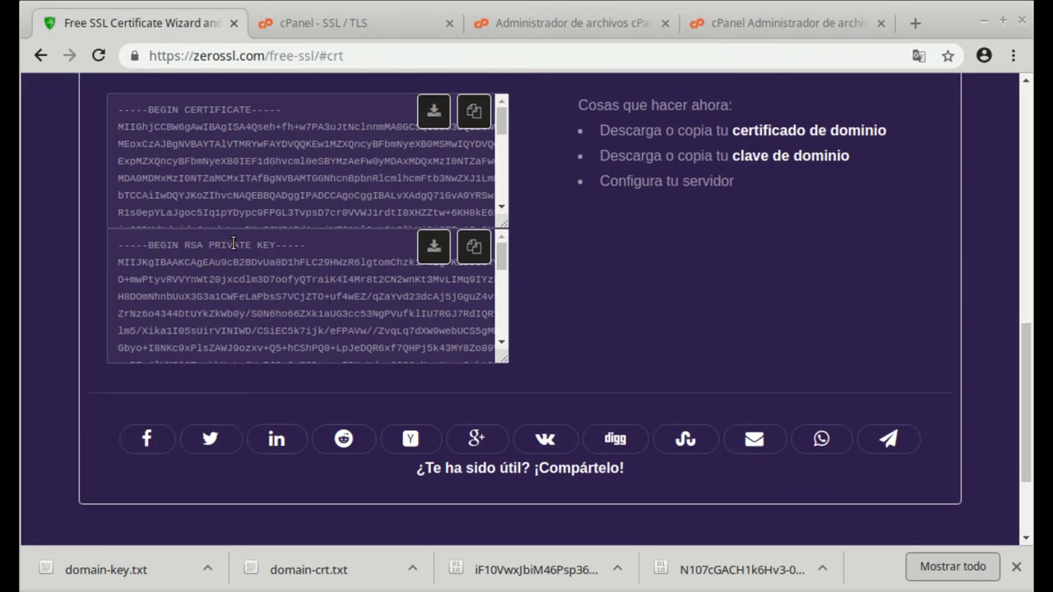
{"action": "left_click", "coordinate": [474, 246]}
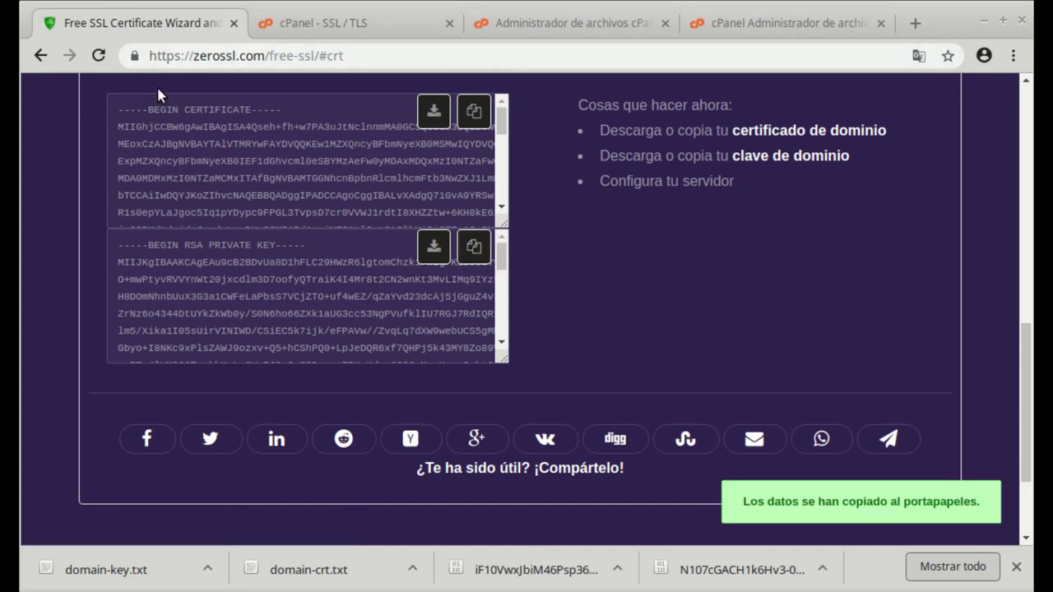
{"action": "left_click", "coordinate": [367, 32]}
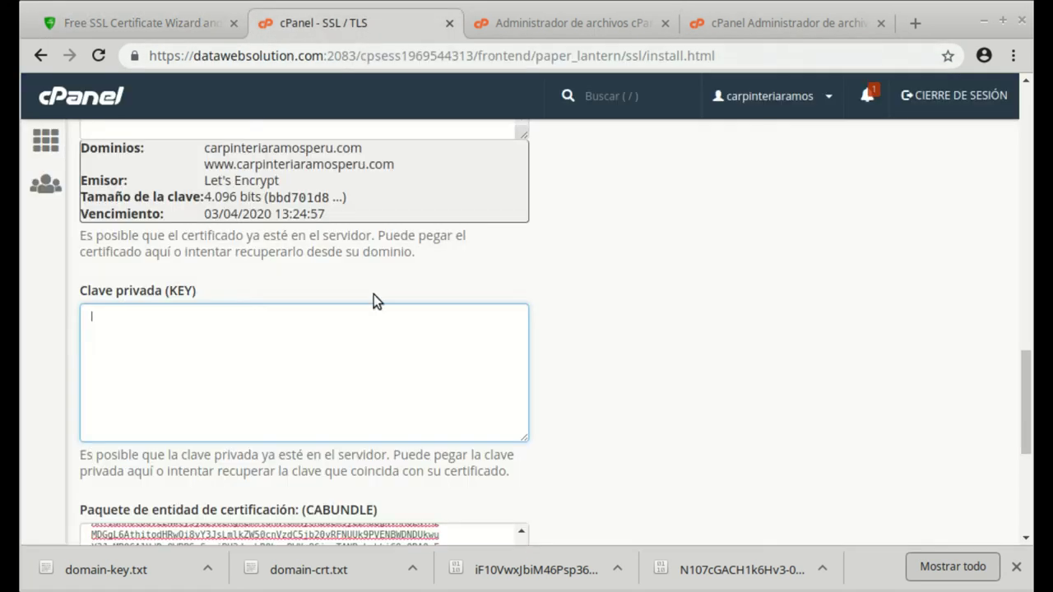
{"action": "right_click", "coordinate": [153, 330]}
{"action": "left_click", "coordinate": [216, 445]}
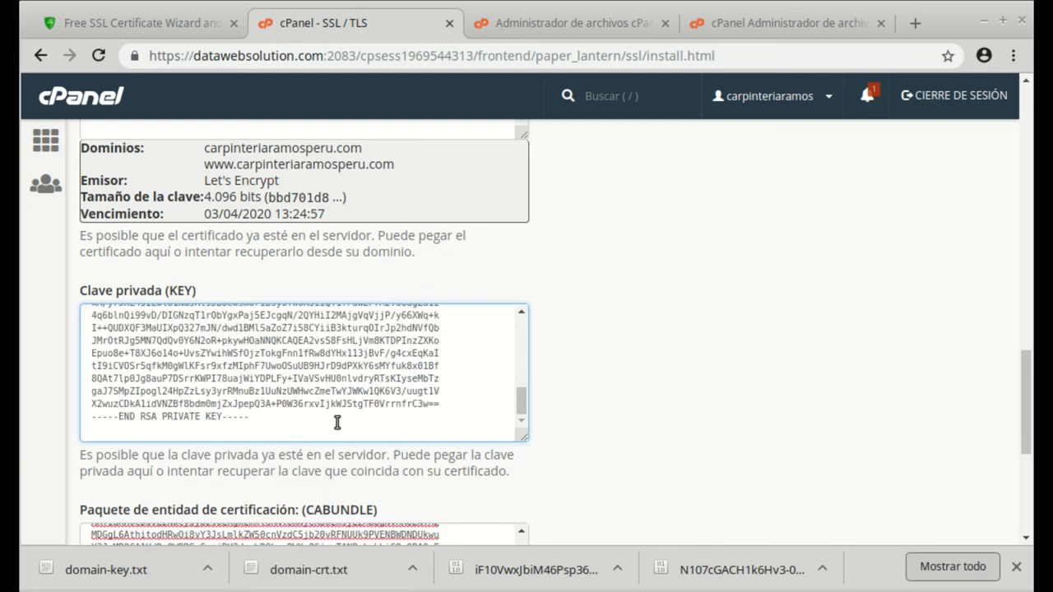
Step: Install the certificate, accept the confirmation, and check the list of installed SSL websites
{"action": "scroll", "coordinate": [656, 337], "scroll_direction": "down", "scroll_amount": 6}
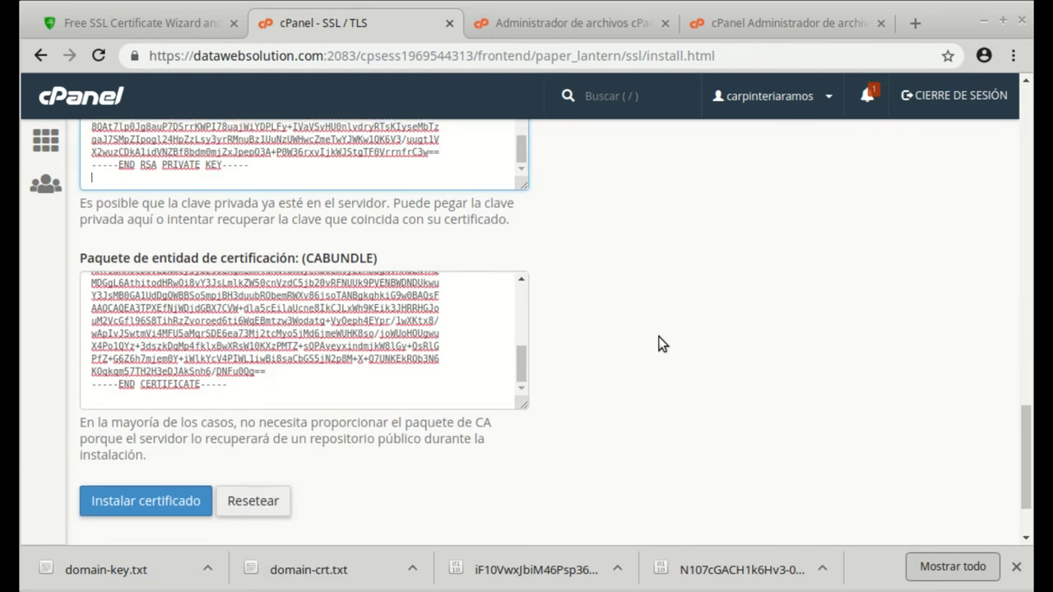
{"action": "scroll", "coordinate": [662, 344], "scroll_direction": "down", "scroll_amount": 3}
{"action": "left_click", "coordinate": [163, 391]}
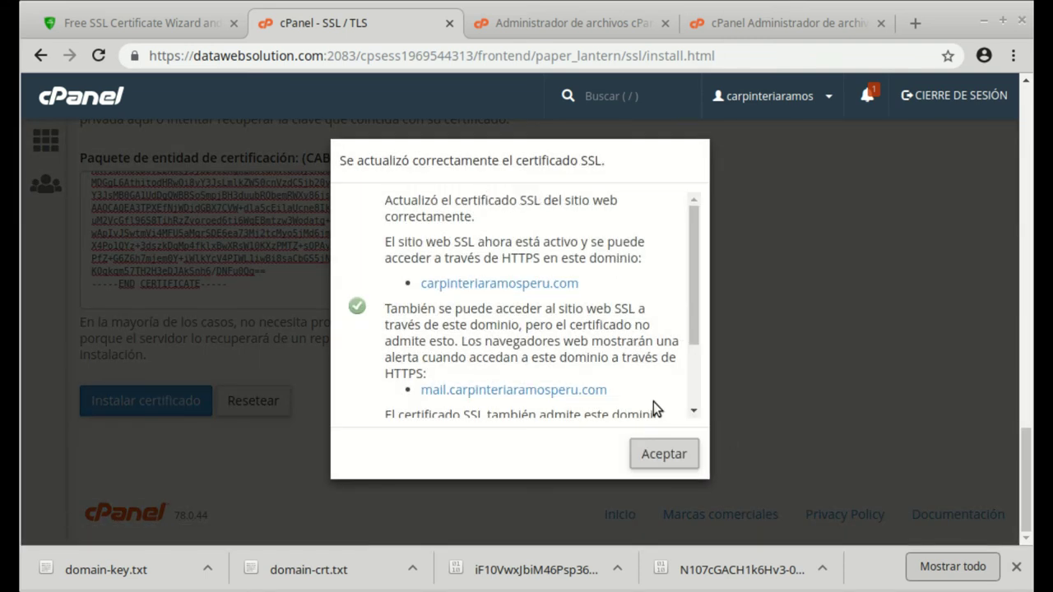
{"action": "left_click", "coordinate": [673, 451]}
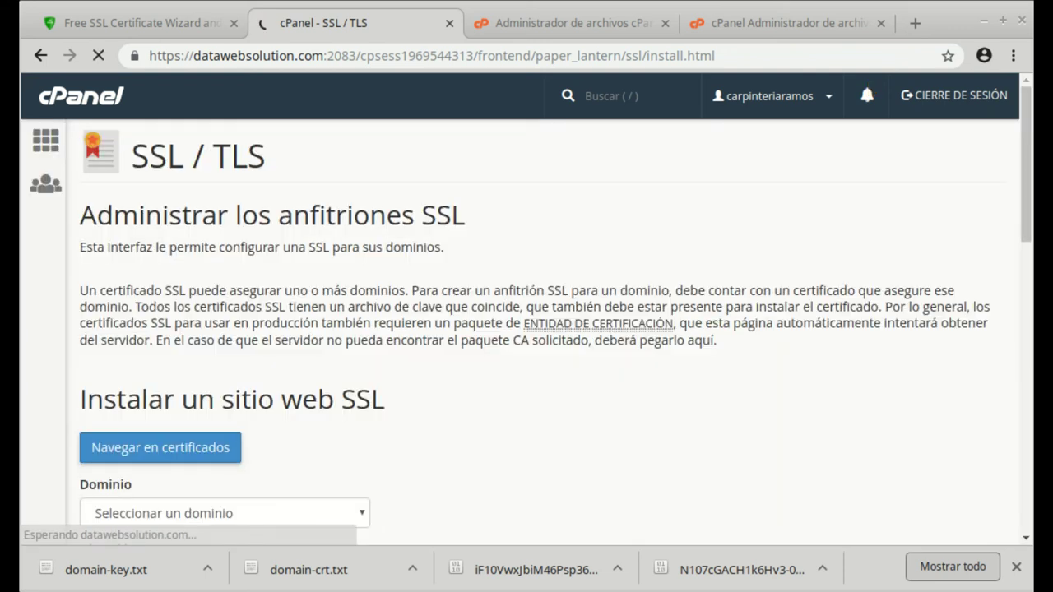
{"action": "scroll", "coordinate": [361, 242], "scroll_direction": "down", "scroll_amount": 5}
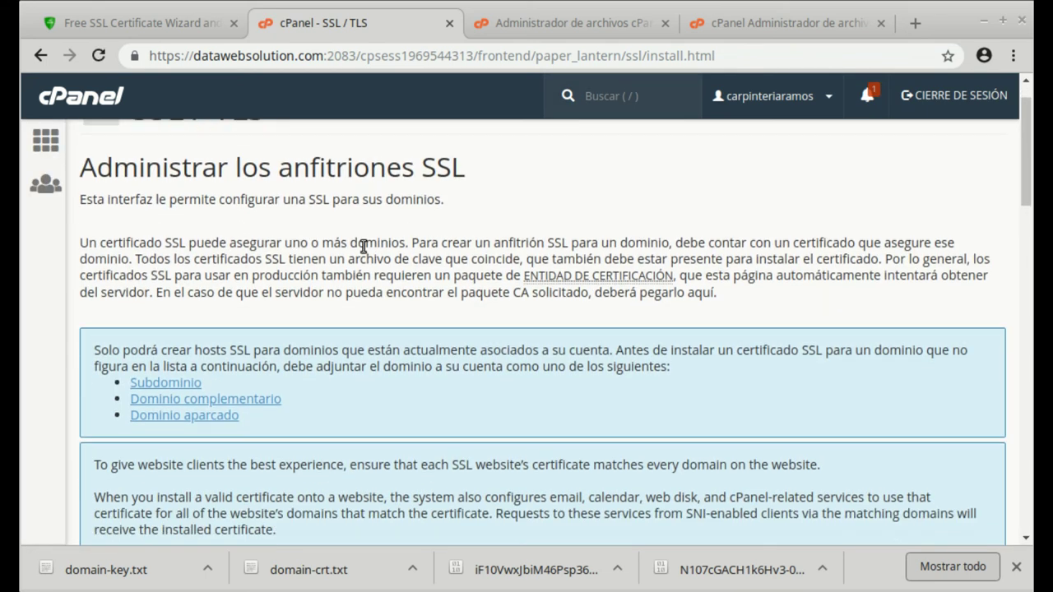
{"action": "scroll", "coordinate": [656, 321], "scroll_direction": "down", "scroll_amount": 2}
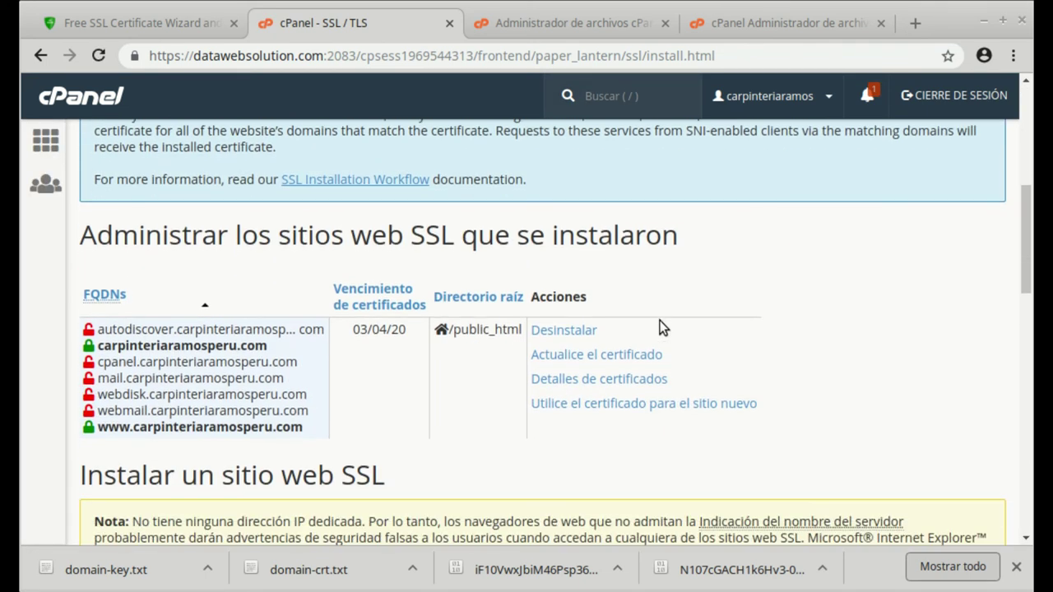
{"action": "scroll", "coordinate": [662, 322], "scroll_direction": "up", "scroll_amount": 5}
{"action": "scroll", "coordinate": [662, 323], "scroll_direction": "up", "scroll_amount": 1}
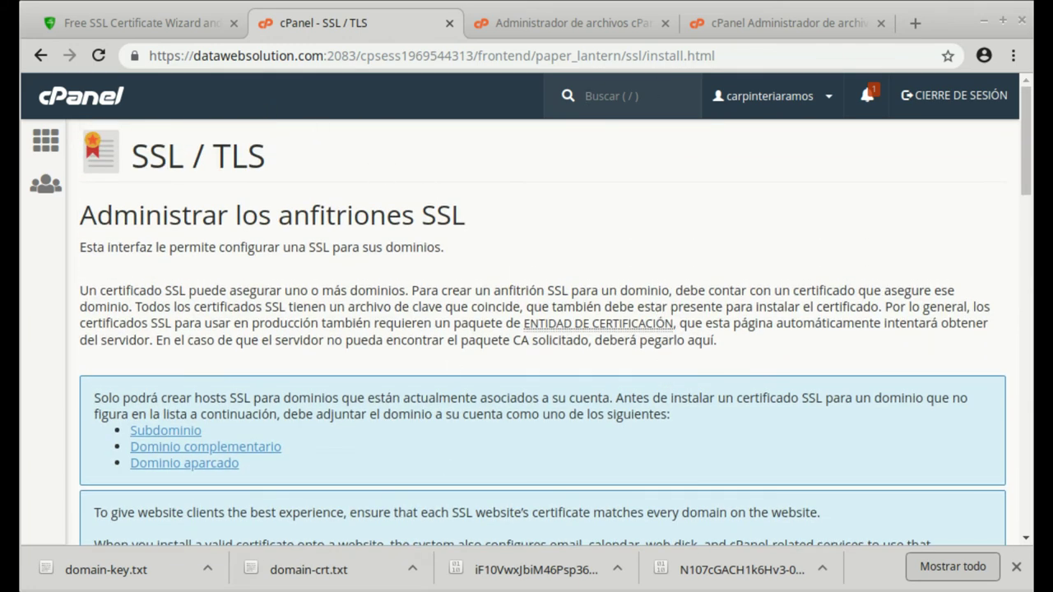
Step: Load carpinteriaramosperu.com in a new browser window and check the https part of its address
{"action": "key", "text": "ctrl+n"}
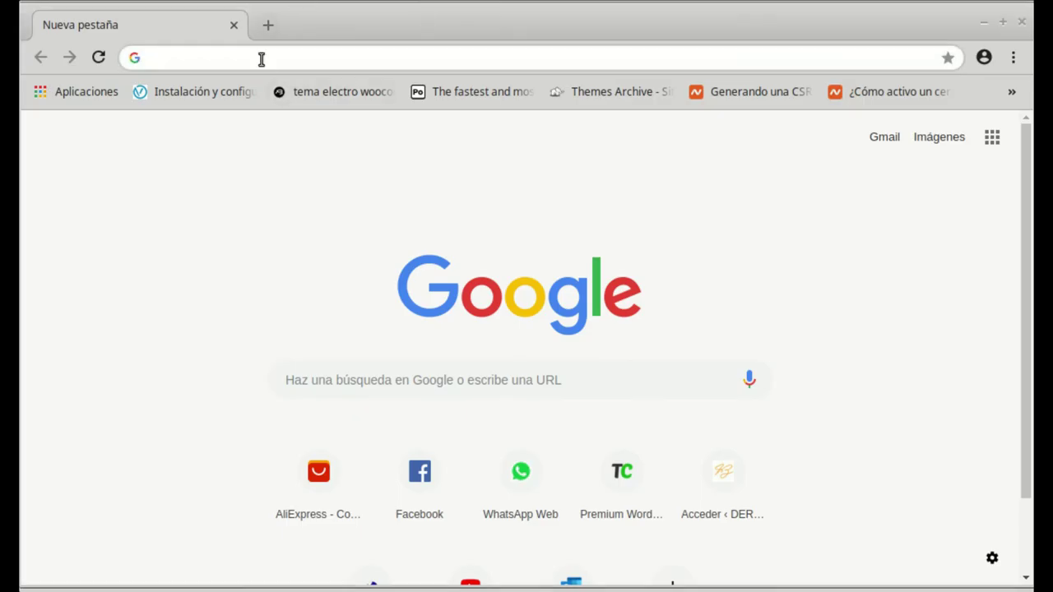
{"action": "type", "text": "c"}
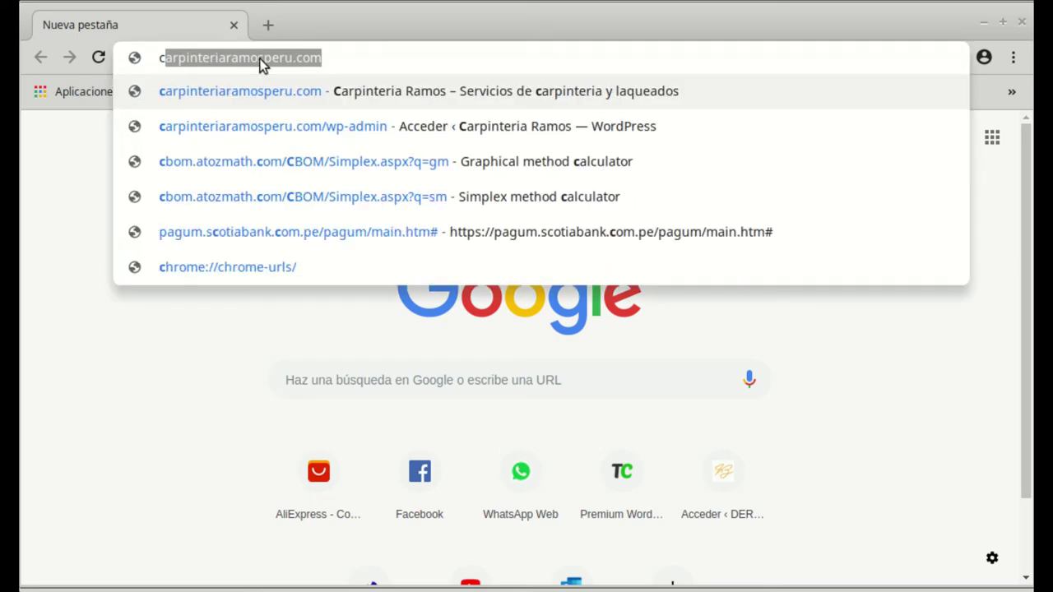
{"action": "key", "text": "Return"}
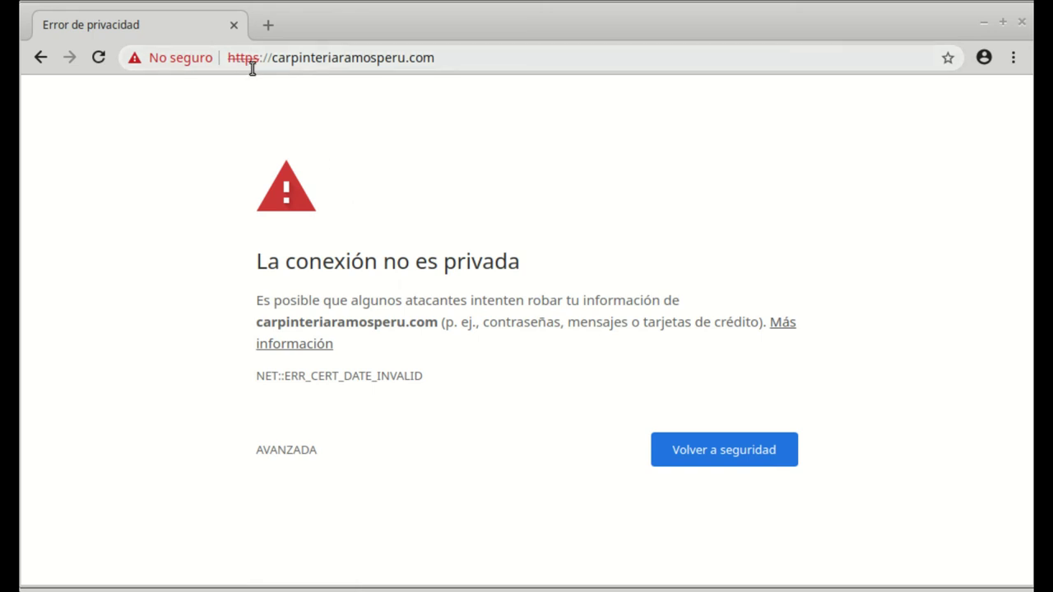
{"action": "left_click_drag", "start_coordinate": [226, 58], "coordinate": [252, 59]}
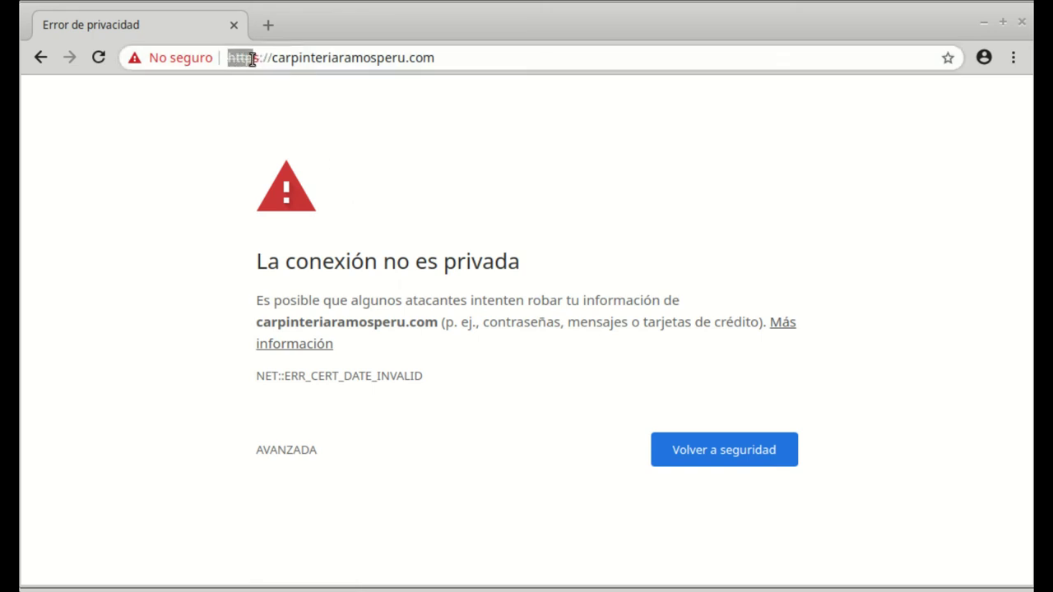
{"action": "left_click", "coordinate": [340, 178]}
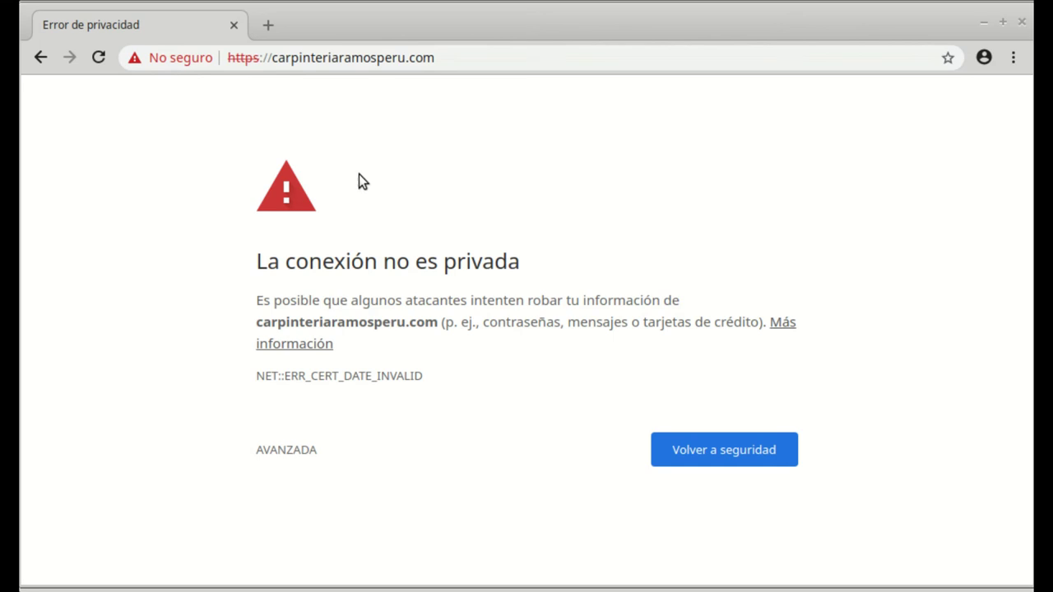
Step: Log in to carpinteriaramosperu.com/wp-admin in a new tab as admin with the account password, and save the login in the browser
{"action": "left_click", "coordinate": [268, 27]}
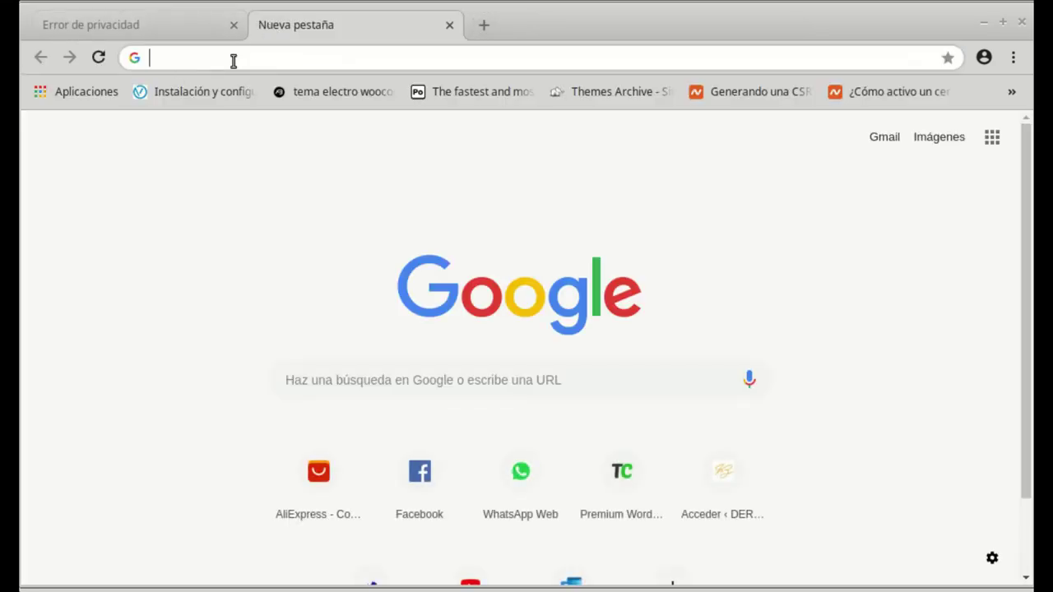
{"action": "type", "text": "c"}
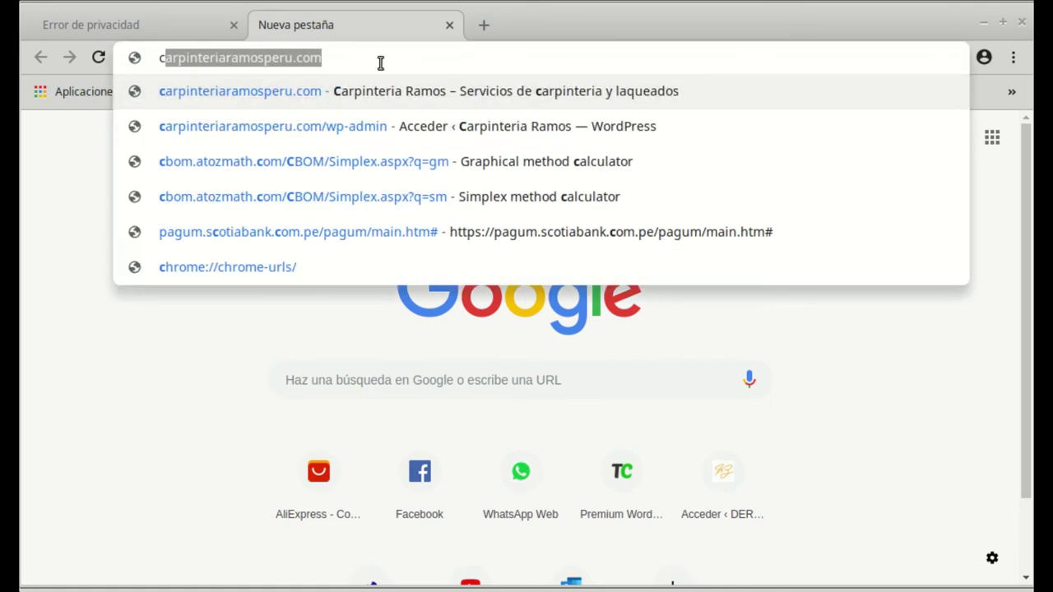
{"action": "left_click", "coordinate": [371, 136]}
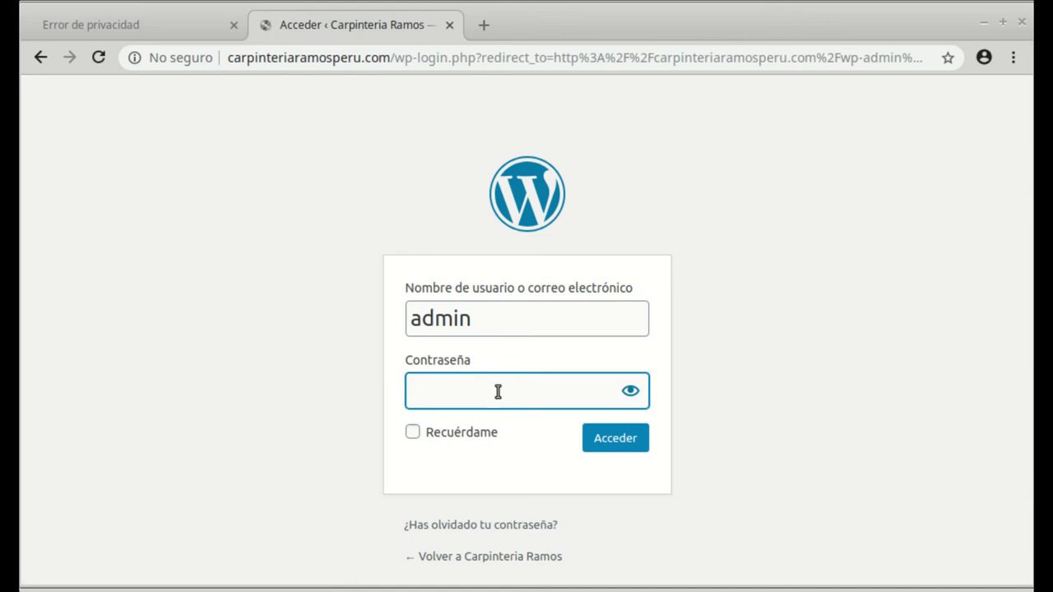
{"action": "type", "text": "******"}
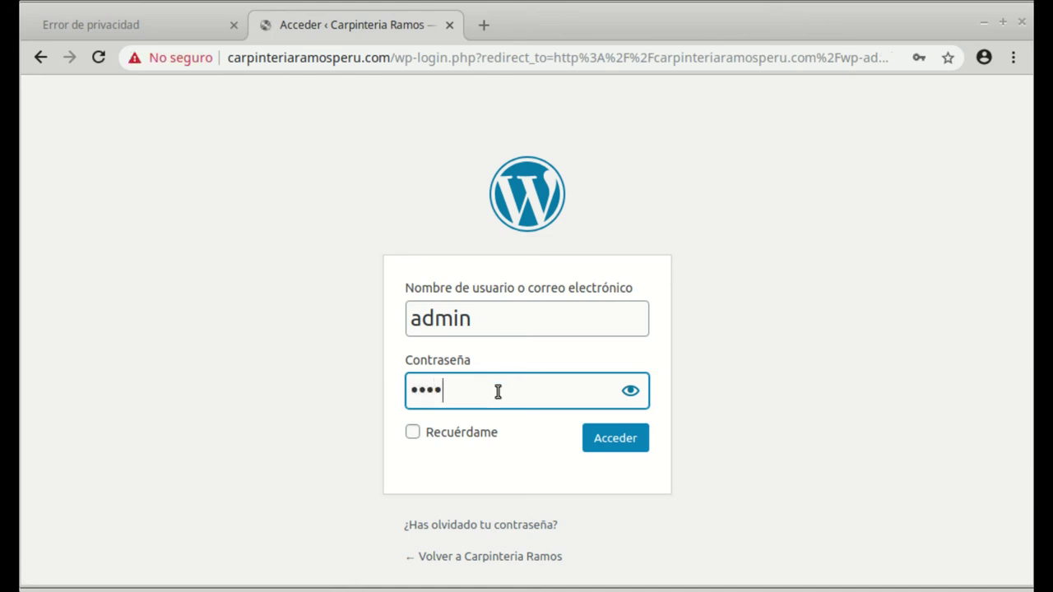
{"action": "type", "text": "*****"}
{"action": "key", "text": "Return"}
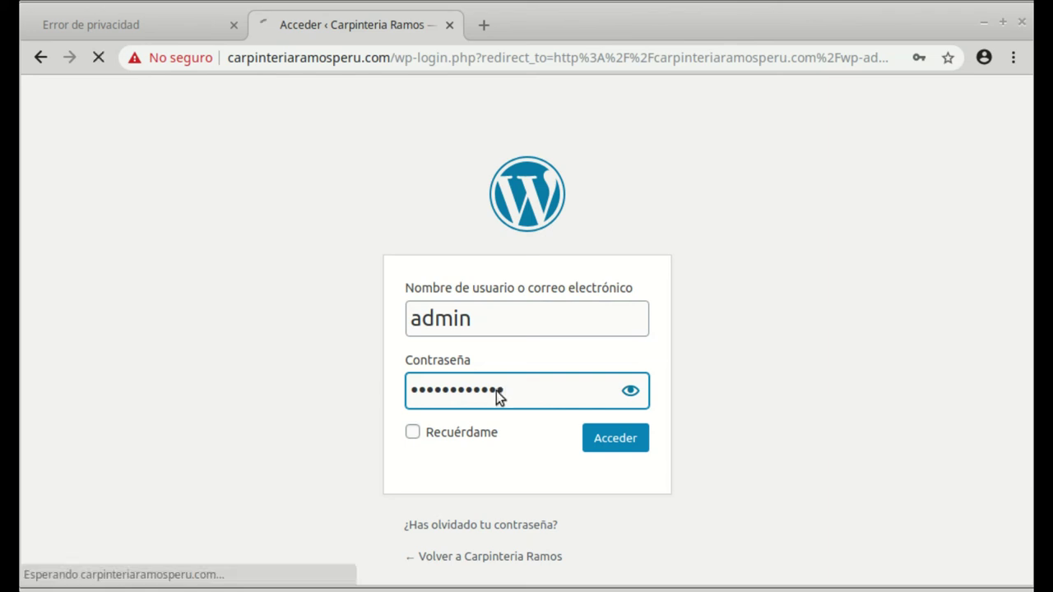
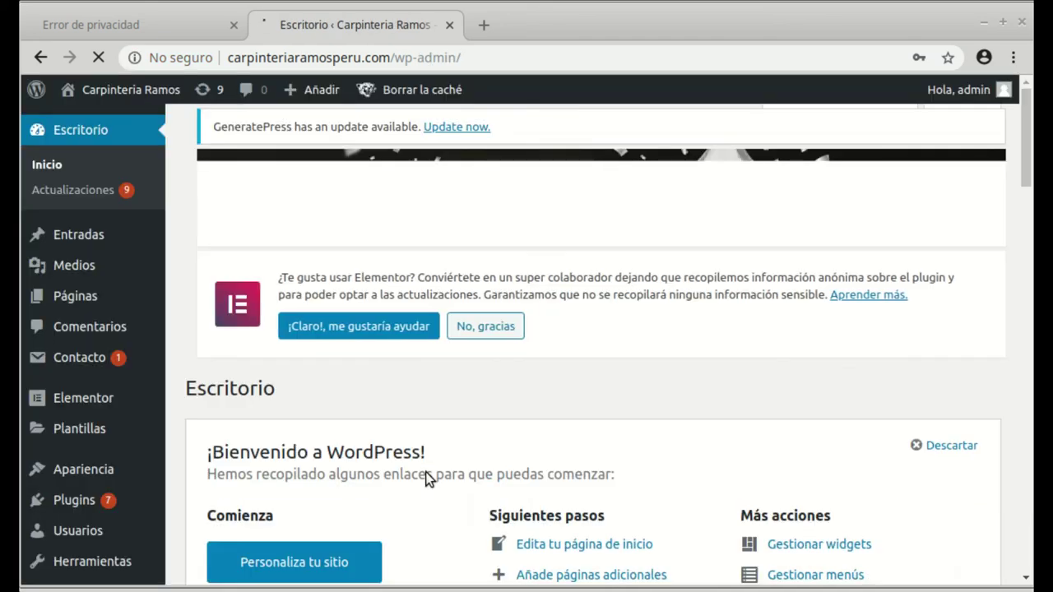
{"action": "scroll", "coordinate": [465, 313], "scroll_direction": "down", "scroll_amount": 4}
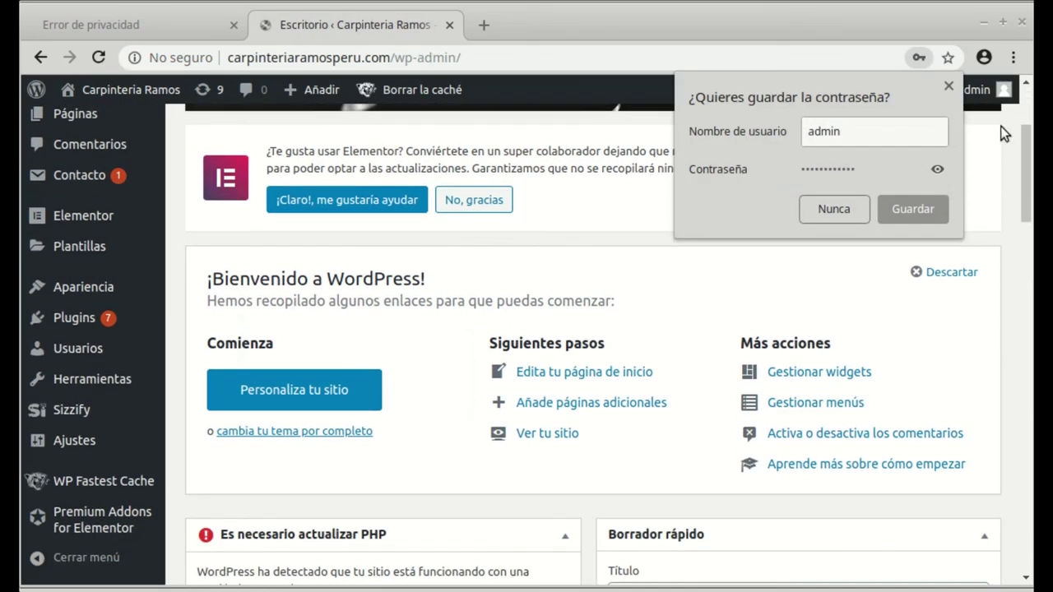
{"action": "left_click", "coordinate": [886, 207]}
Step: Open the WordPress page for adding new plugins from the installed plugins list and look it over
{"action": "mouse_move", "coordinate": [165, 445]}
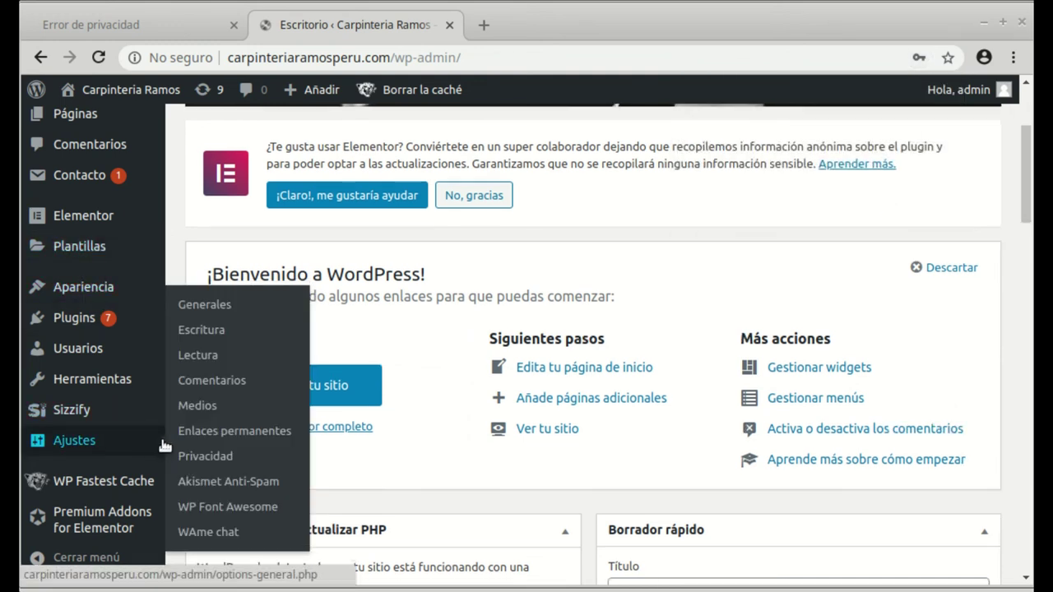
{"action": "scroll", "coordinate": [164, 445], "scroll_direction": "down", "scroll_amount": 2}
{"action": "mouse_move", "coordinate": [71, 325]}
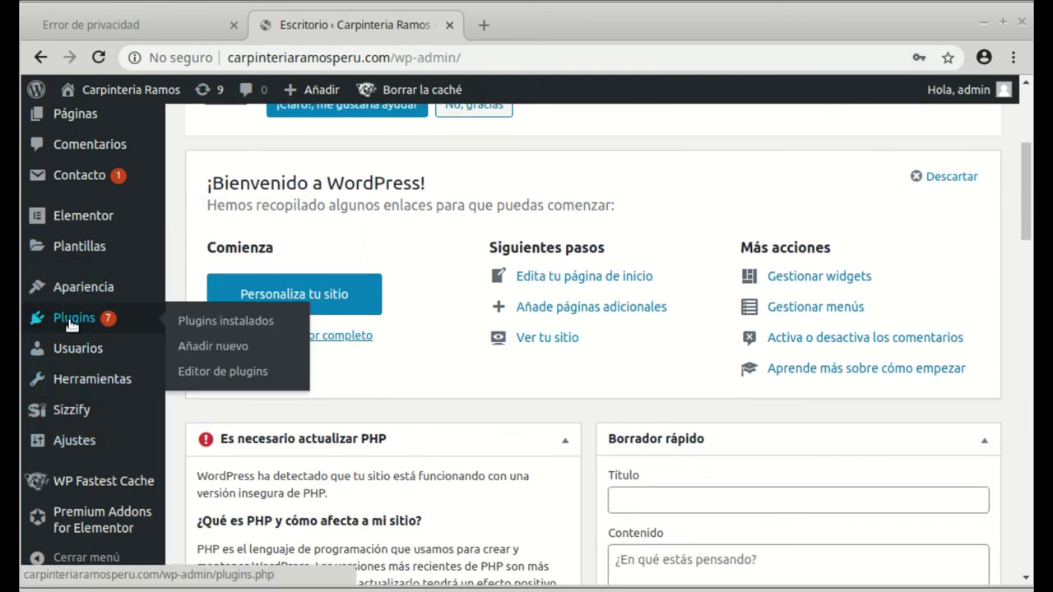
{"action": "left_click", "coordinate": [74, 316]}
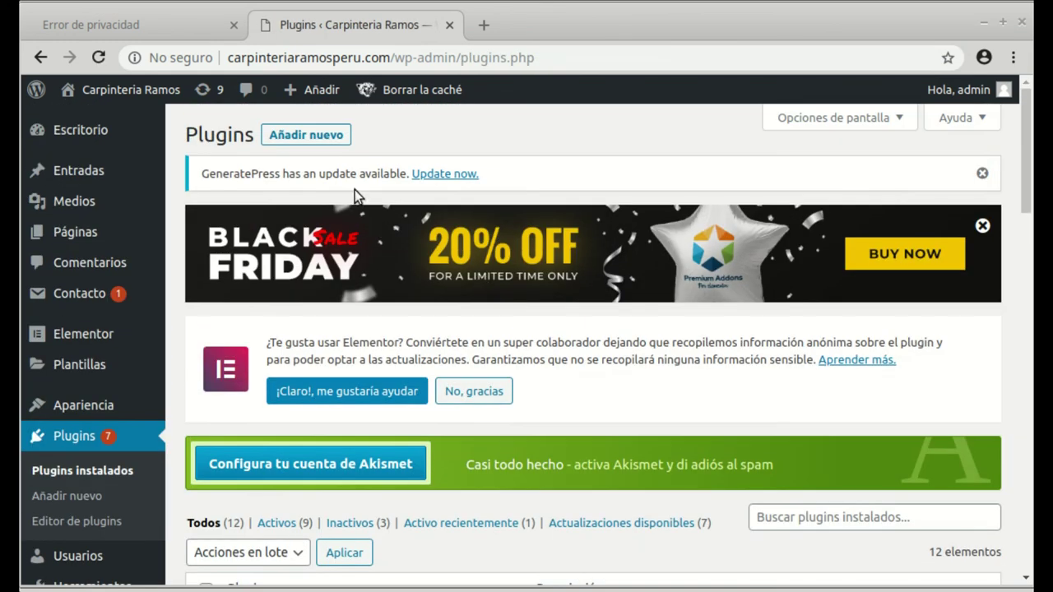
{"action": "left_click", "coordinate": [329, 136]}
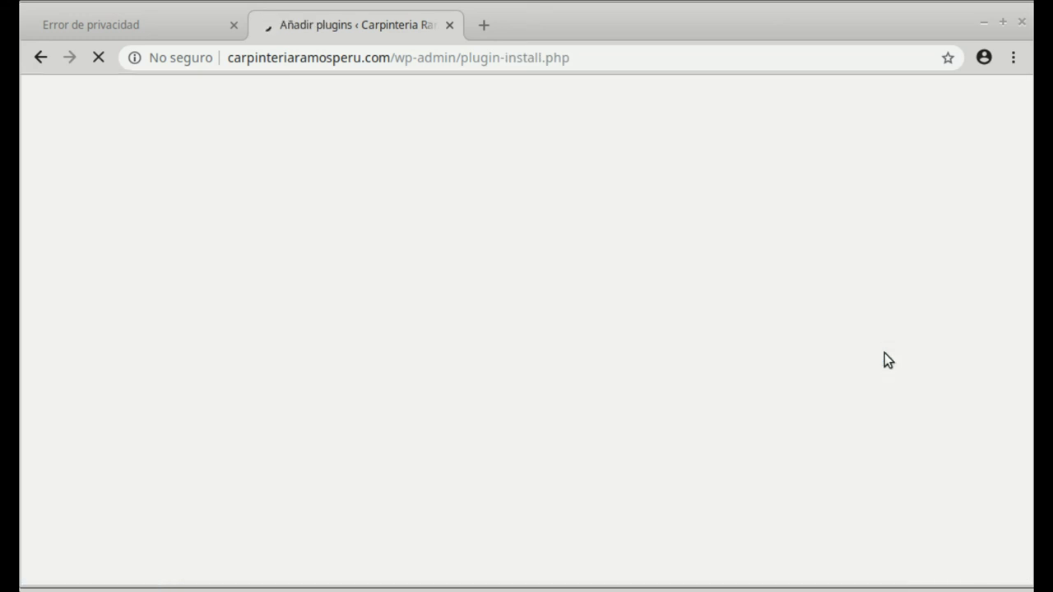
{"action": "scroll", "coordinate": [895, 439], "scroll_direction": "down", "scroll_amount": 1}
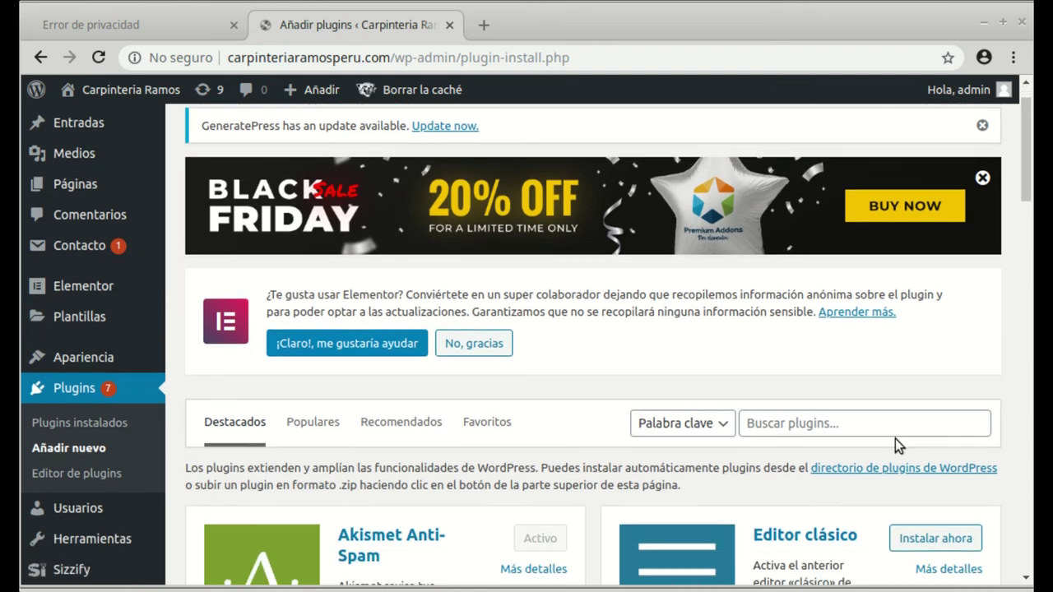
{"action": "scroll", "coordinate": [894, 439], "scroll_direction": "down", "scroll_amount": 1}
{"action": "scroll", "coordinate": [774, 377], "scroll_direction": "up", "scroll_amount": 2}
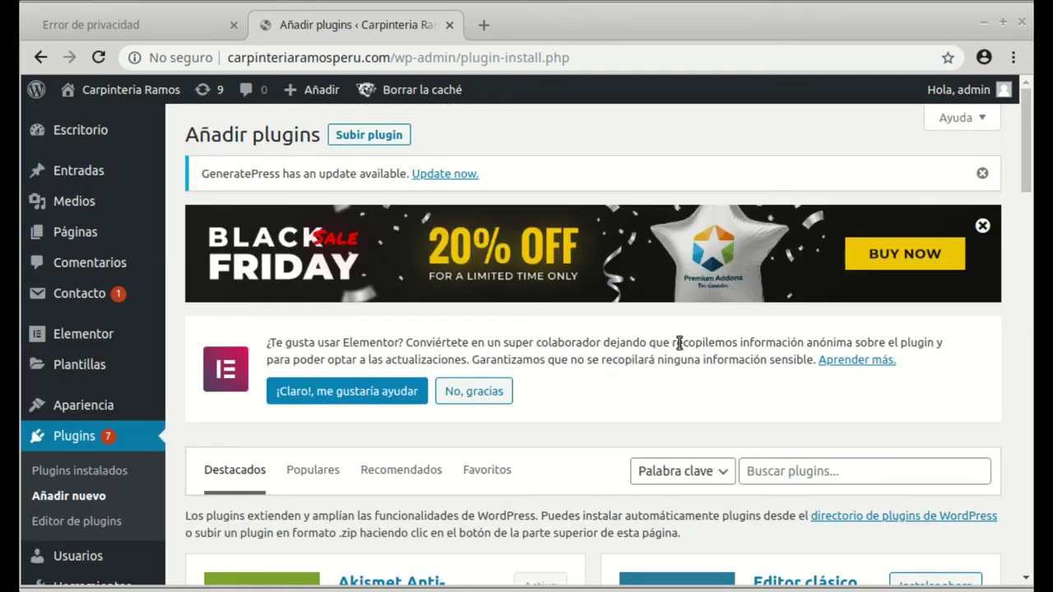
{"action": "scroll", "coordinate": [679, 343], "scroll_direction": "down", "scroll_amount": 5}
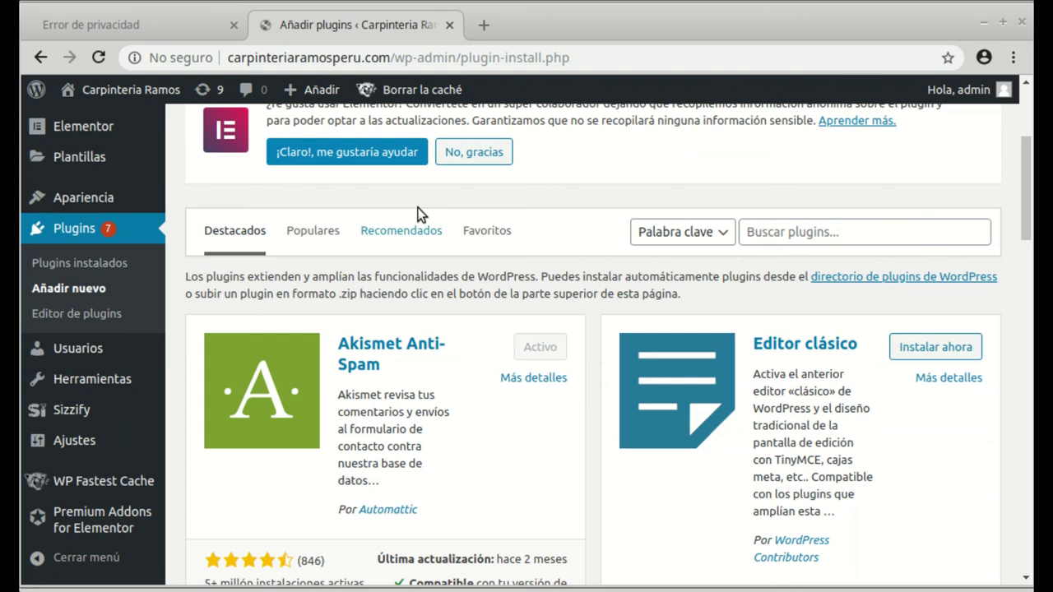
{"action": "scroll", "coordinate": [418, 214], "scroll_direction": "up", "scroll_amount": 5}
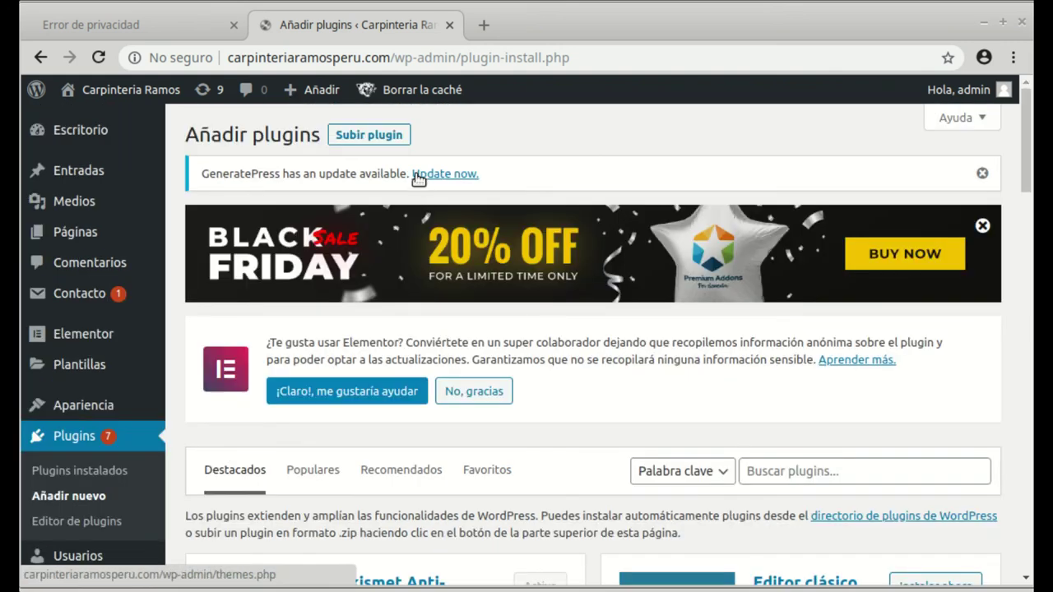
Step: Search the plugins available to add for "really simple ssl" and look over the results
{"action": "scroll", "coordinate": [781, 380], "scroll_direction": "down", "scroll_amount": 3}
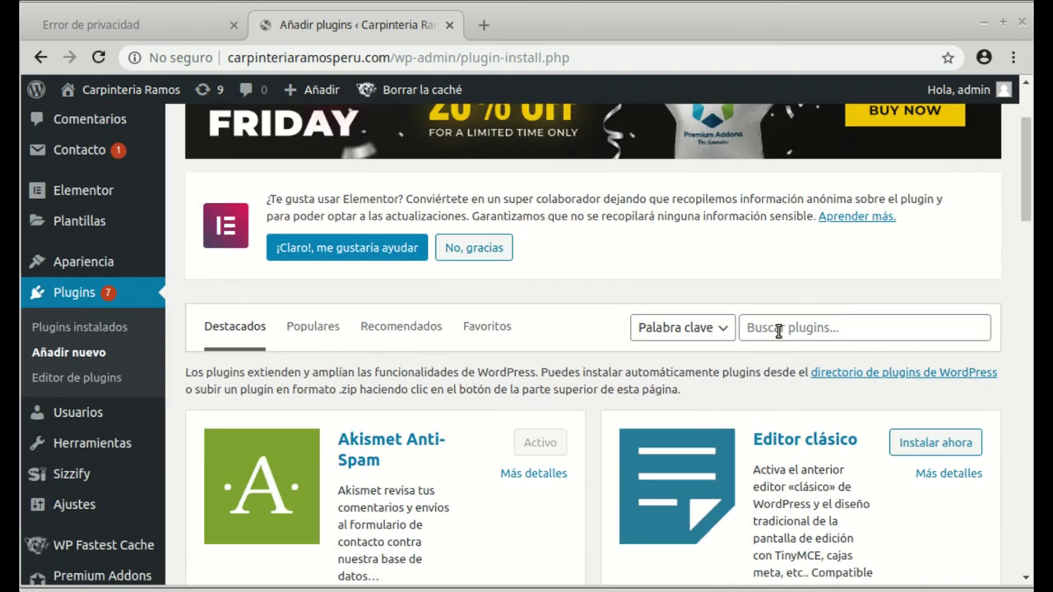
{"action": "left_click", "coordinate": [778, 328]}
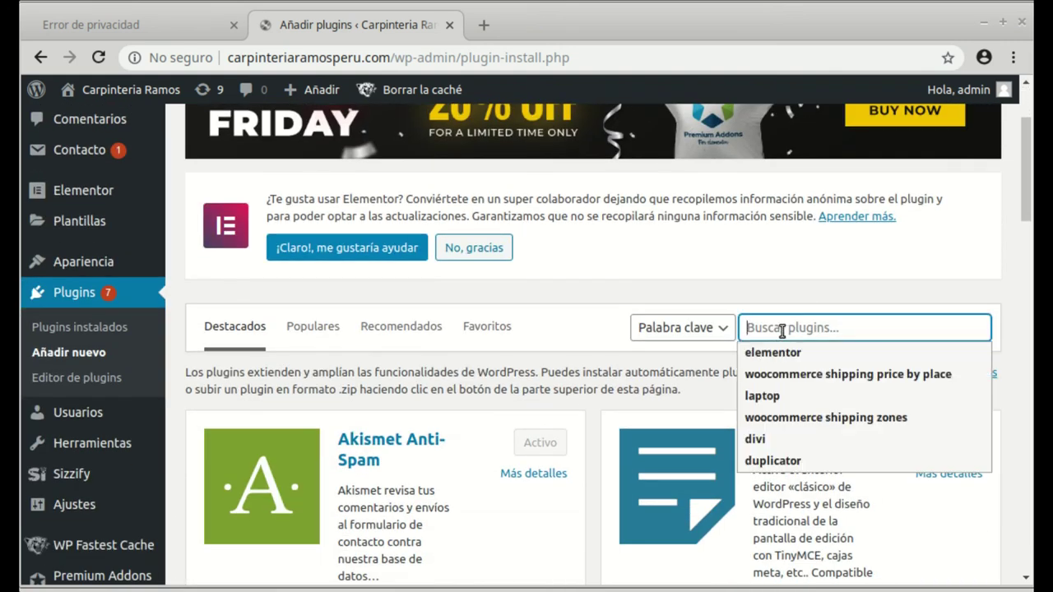
{"action": "type", "text": "s"}
{"action": "key", "text": "BackSpace"}
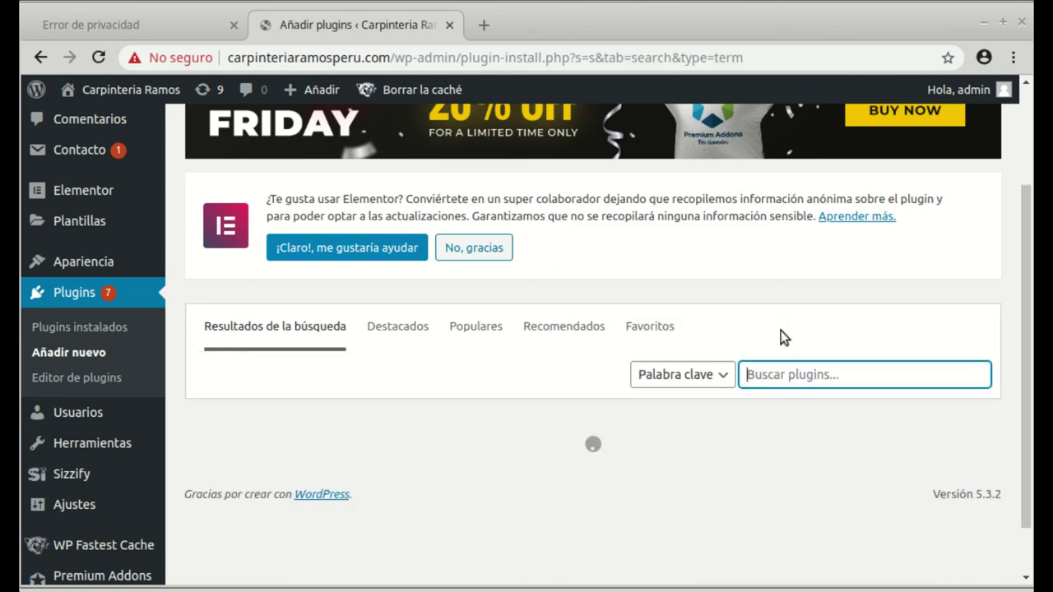
{"action": "type", "text": "really simpl"}
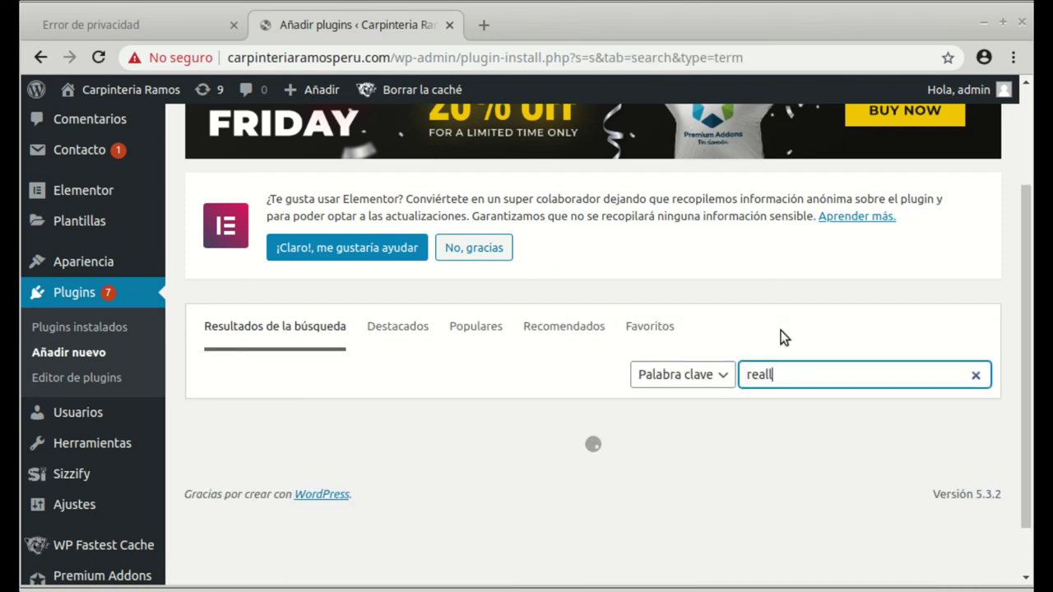
{"action": "type", "text": "e ssl"}
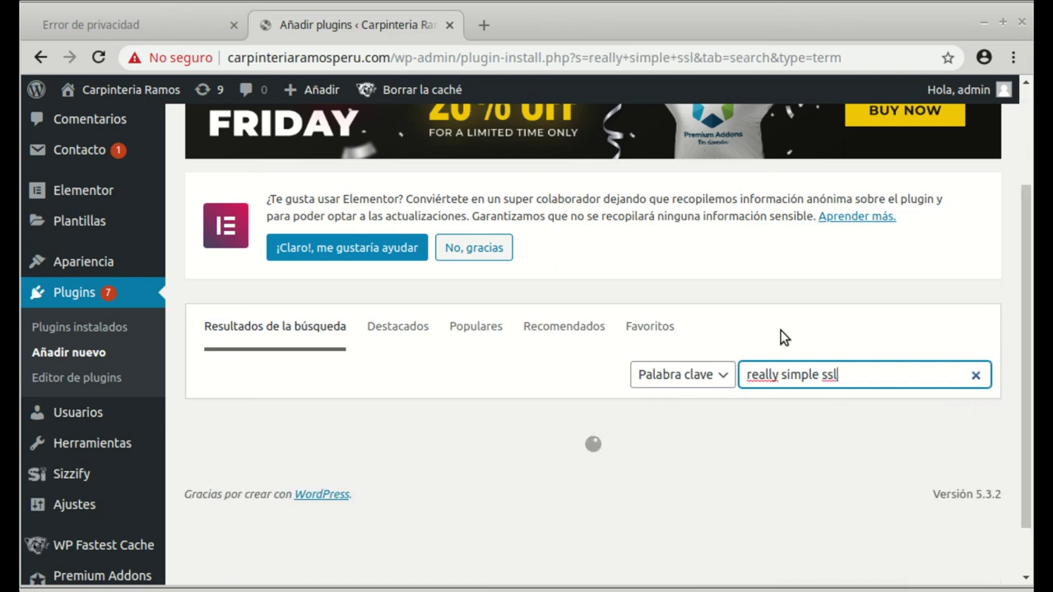
{"action": "scroll", "coordinate": [539, 344], "scroll_direction": "down", "scroll_amount": 4}
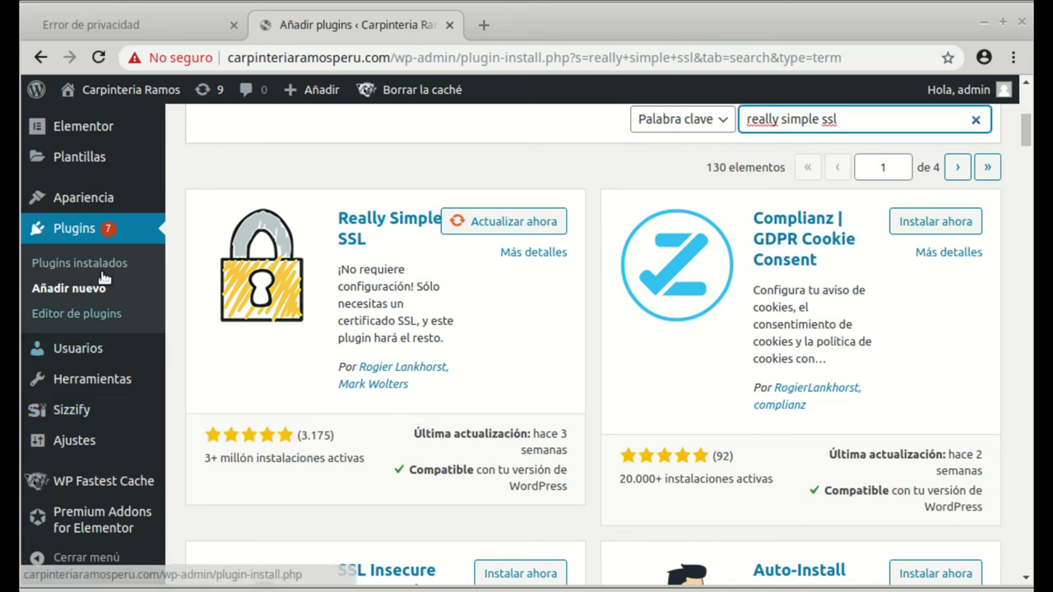
Step: Activate the Really Simple SSL plugin from the list of installed plugins
{"action": "left_click", "coordinate": [85, 231]}
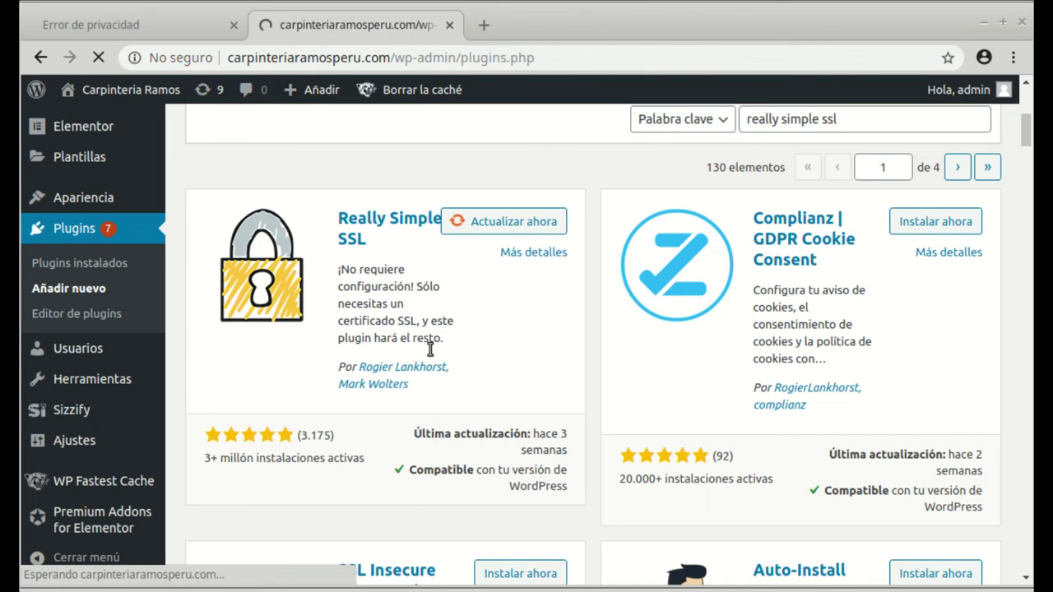
{"action": "scroll", "coordinate": [483, 350], "scroll_direction": "down", "scroll_amount": 2}
{"action": "scroll", "coordinate": [484, 349], "scroll_direction": "down", "scroll_amount": 10}
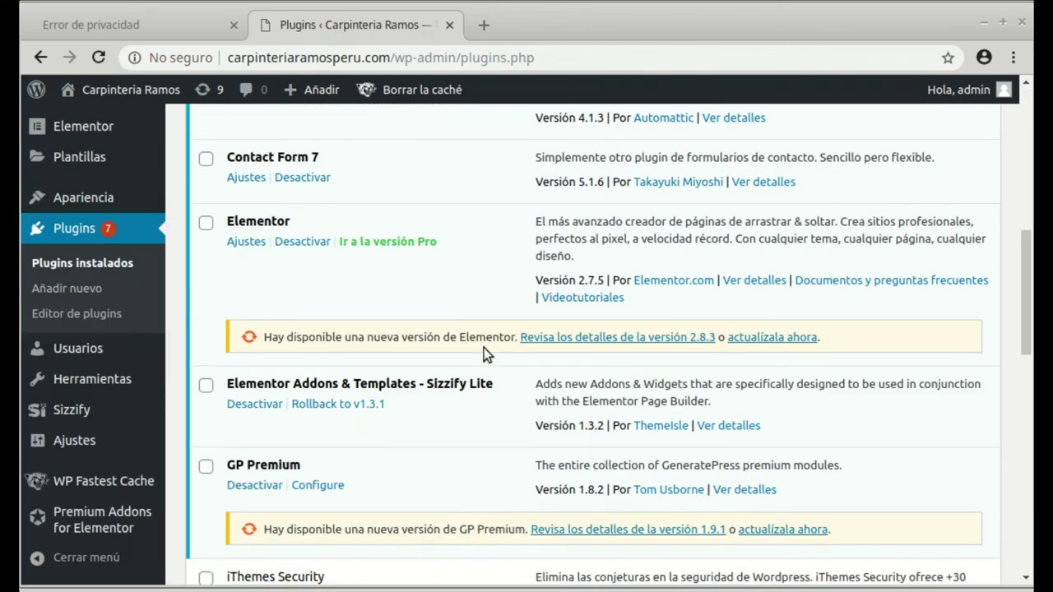
{"action": "scroll", "coordinate": [483, 347], "scroll_direction": "down", "scroll_amount": 2}
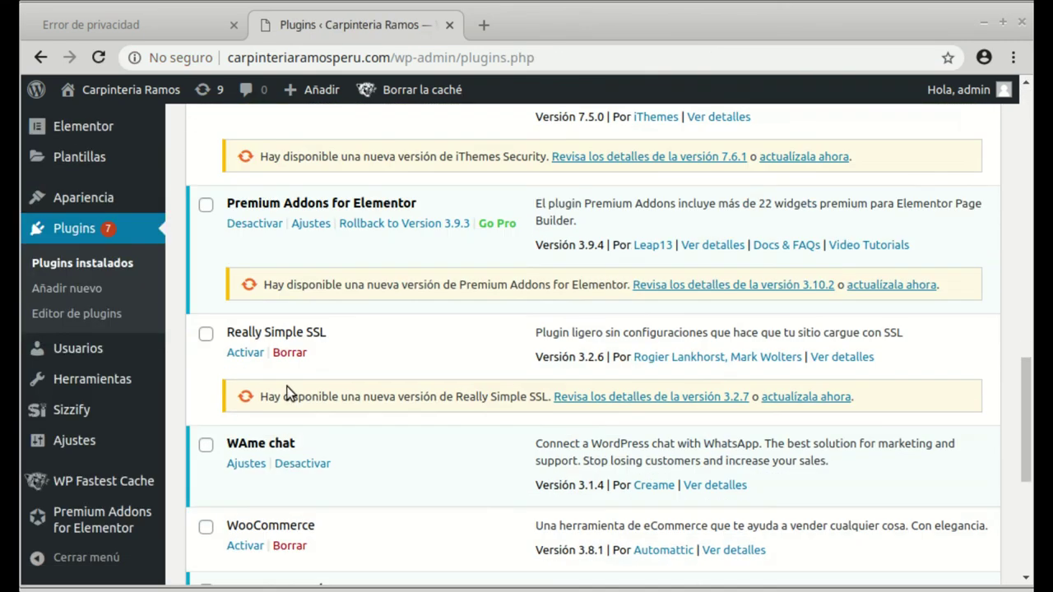
{"action": "left_click", "coordinate": [244, 353]}
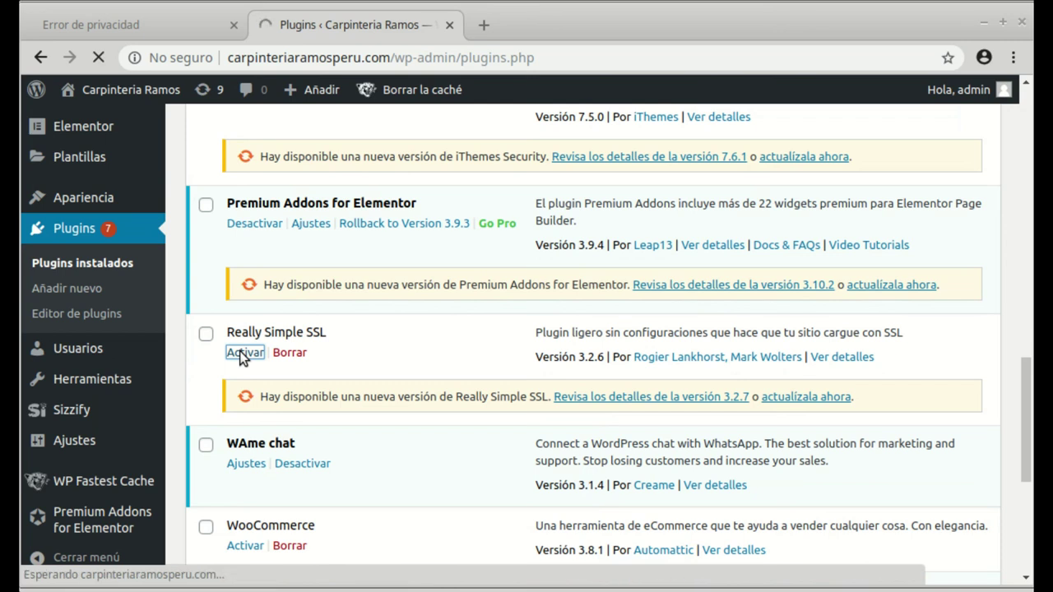
Step: Review the Really Simple SSL migration notice and activate SSL for the site from it
{"action": "scroll", "coordinate": [637, 334], "scroll_direction": "down", "scroll_amount": 4}
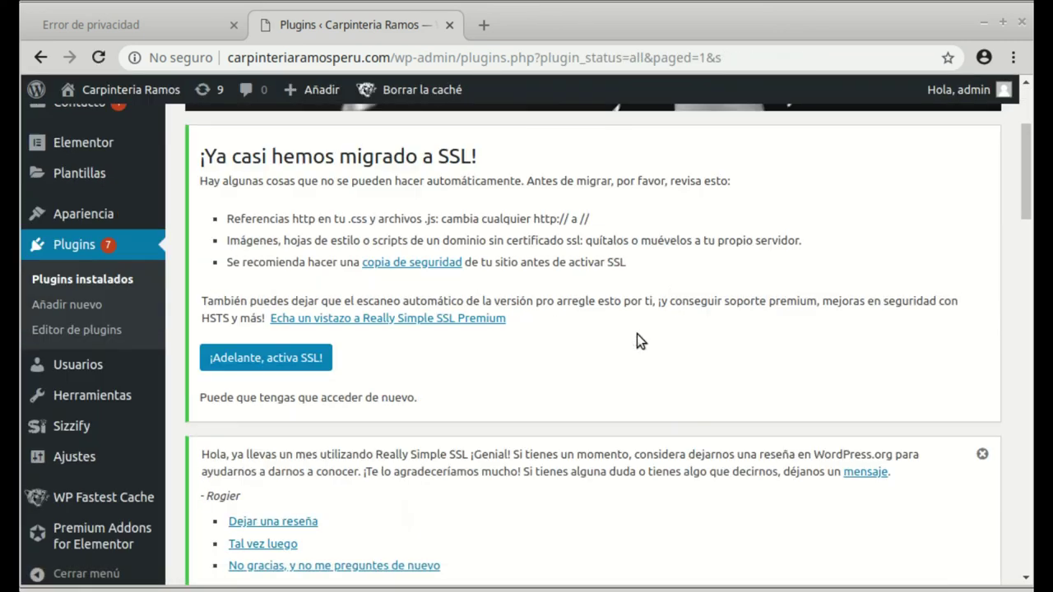
{"action": "scroll", "coordinate": [637, 334], "scroll_direction": "down", "scroll_amount": 2}
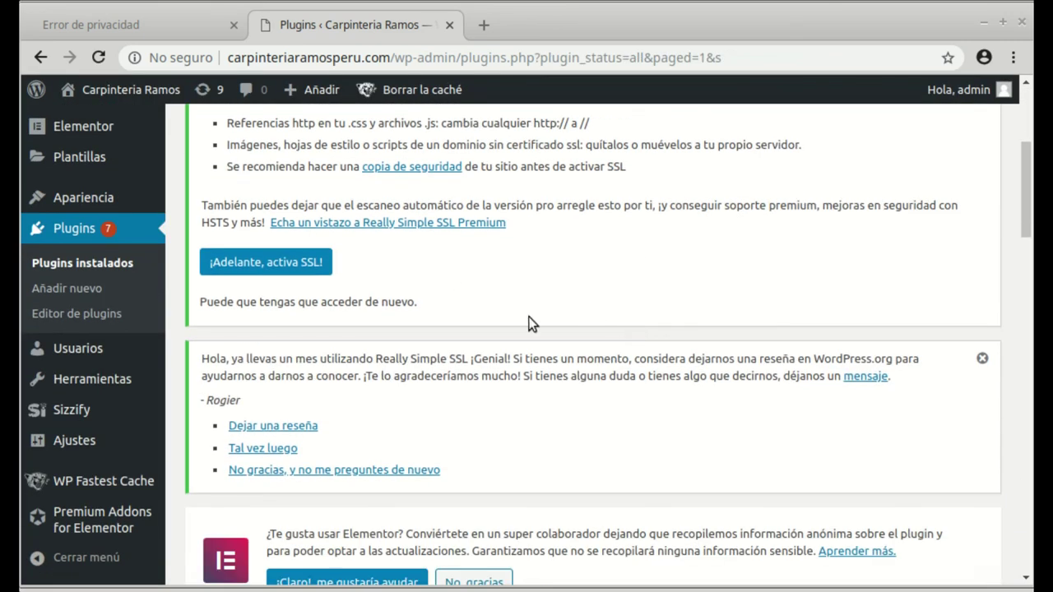
{"action": "scroll", "coordinate": [482, 310], "scroll_direction": "up", "scroll_amount": 2}
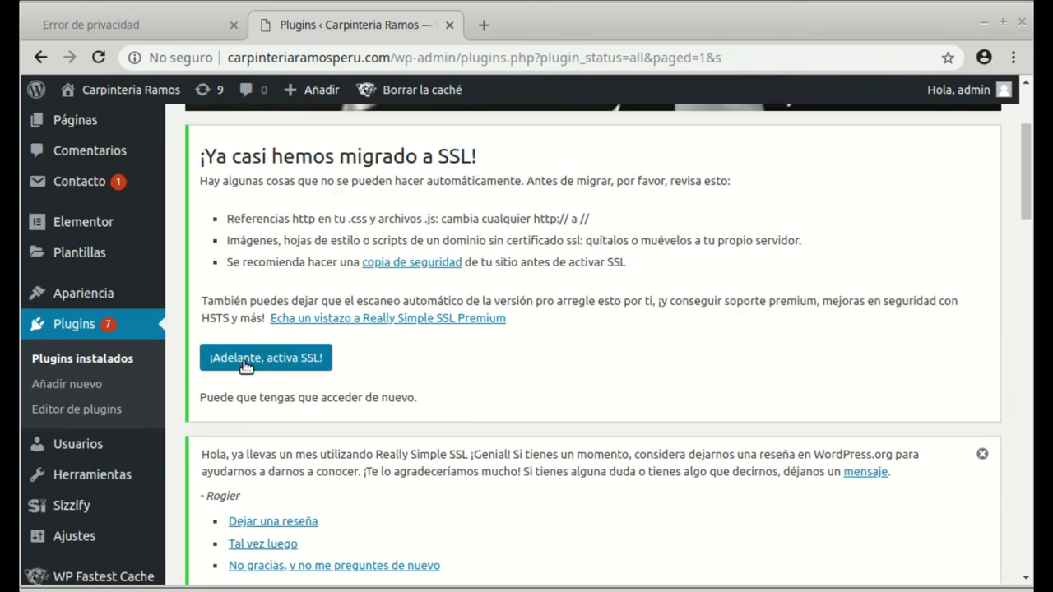
{"action": "left_click", "coordinate": [301, 359]}
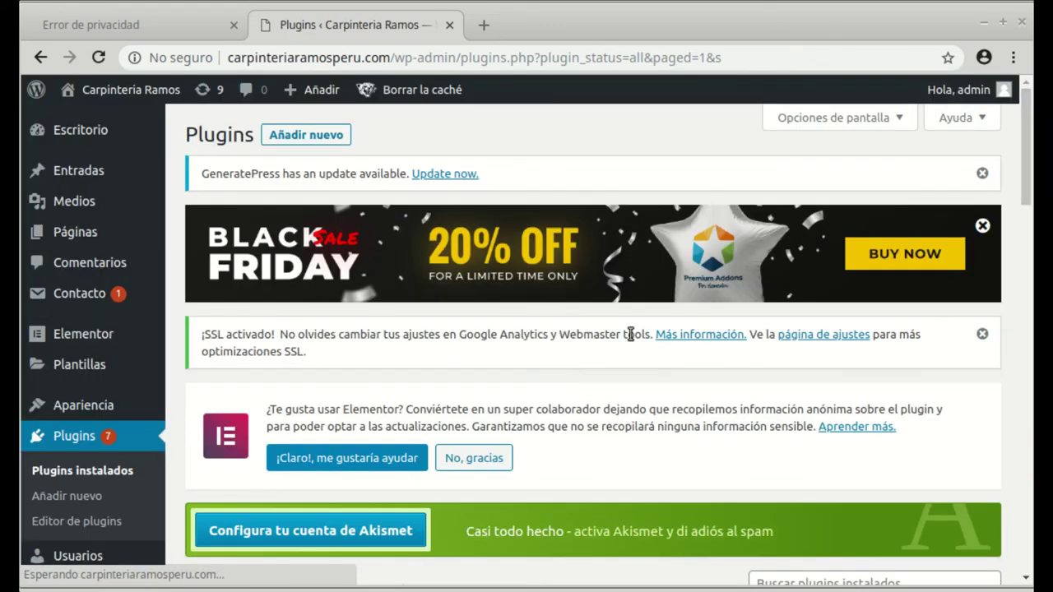
Step: Try to update the Really Simple SSL plugin to version 3.2.7 from the installed plugins list
{"action": "scroll", "coordinate": [631, 333], "scroll_direction": "down", "scroll_amount": 3}
{"action": "scroll", "coordinate": [631, 333], "scroll_direction": "down", "scroll_amount": 10}
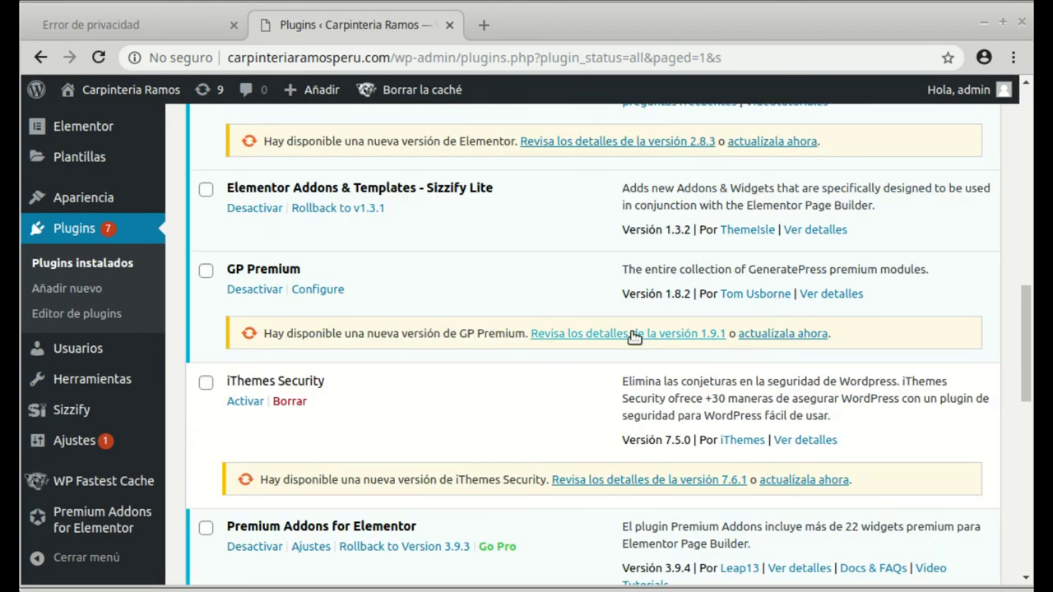
{"action": "scroll", "coordinate": [634, 335], "scroll_direction": "down", "scroll_amount": 5}
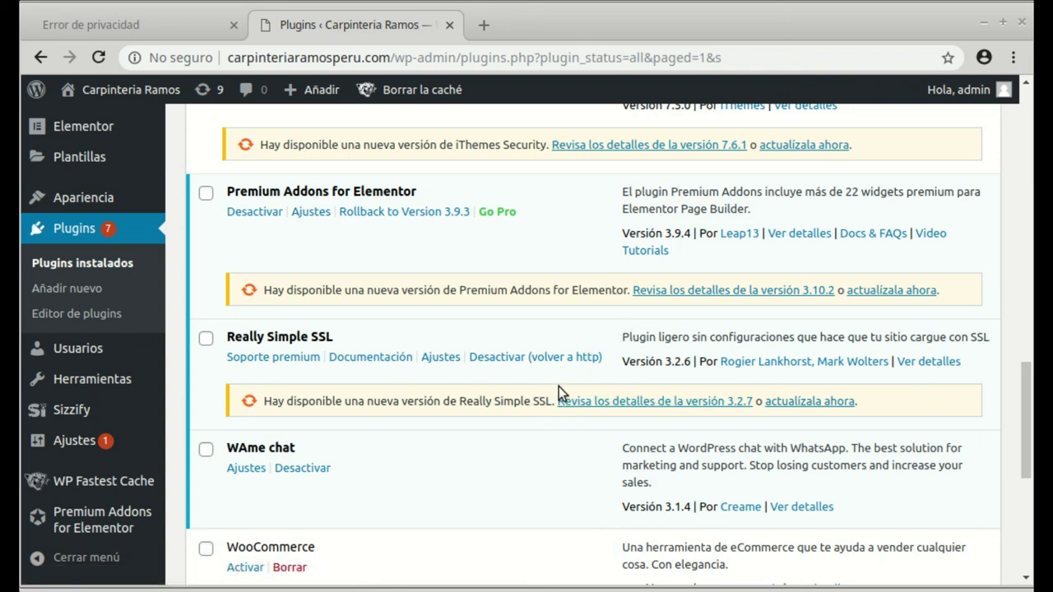
{"action": "left_click", "coordinate": [794, 404]}
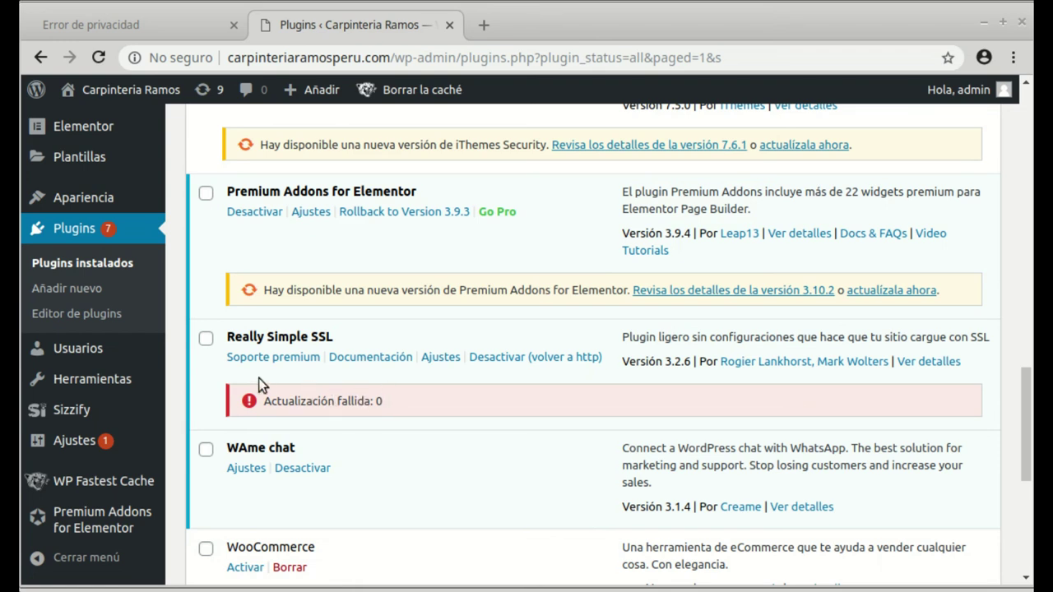
{"action": "scroll", "coordinate": [437, 358], "scroll_direction": "up", "scroll_amount": 4}
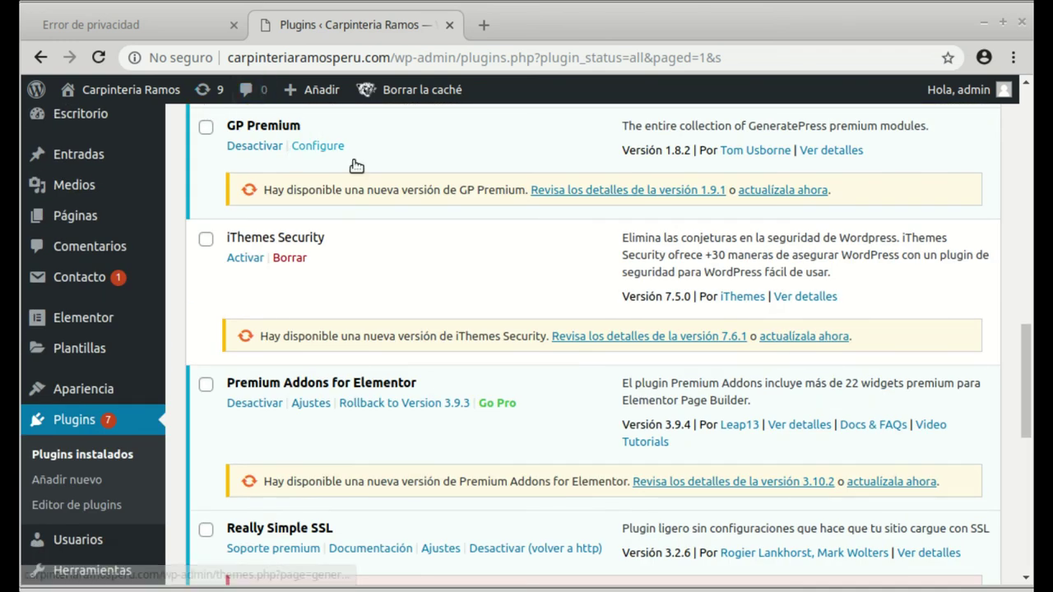
{"action": "left_click", "coordinate": [97, 21]}
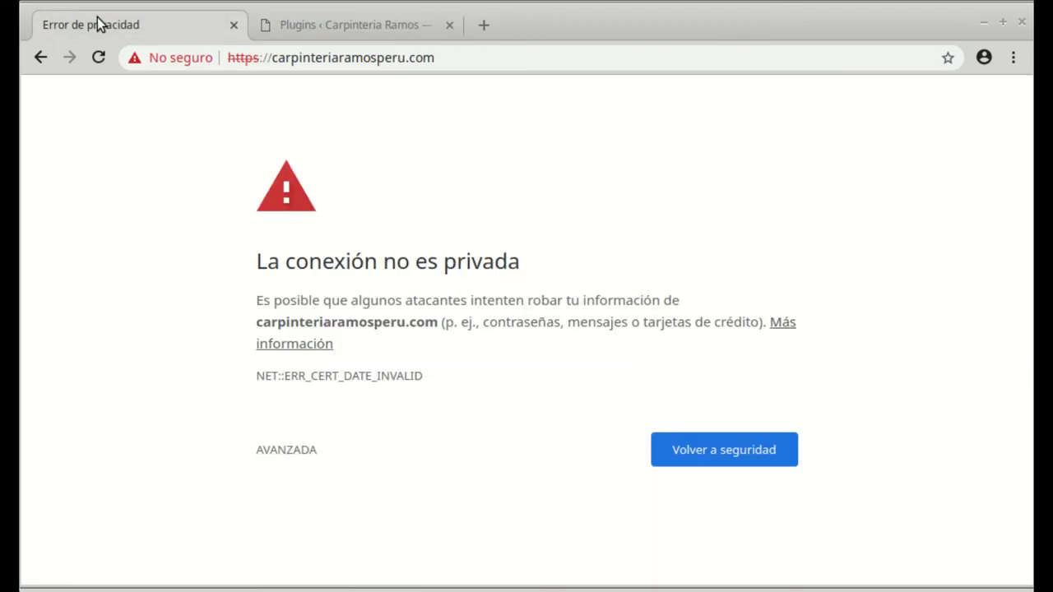
{"action": "left_click", "coordinate": [450, 64]}
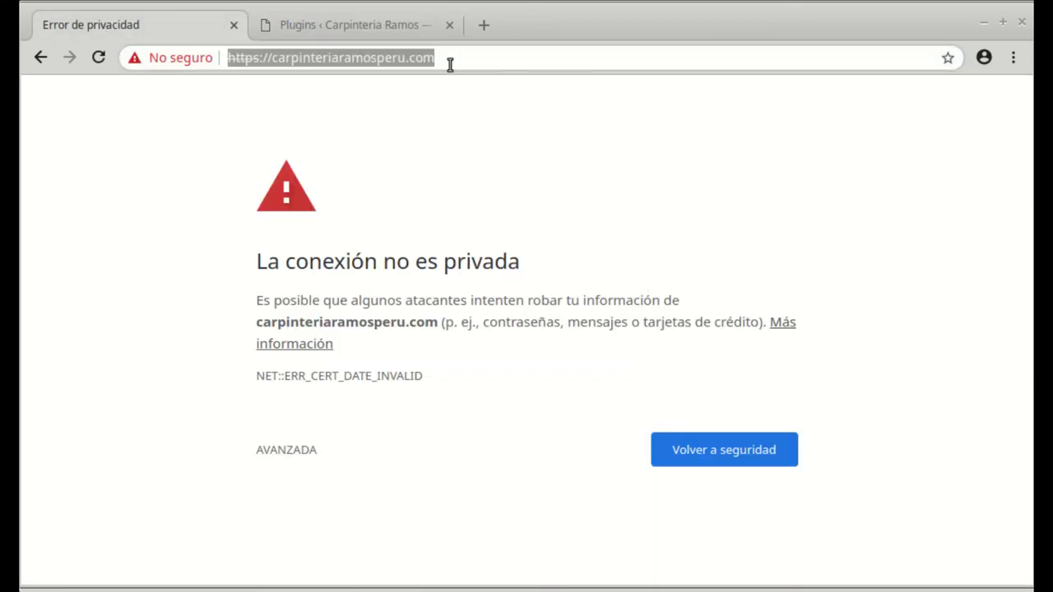
{"action": "left_click", "coordinate": [451, 64]}
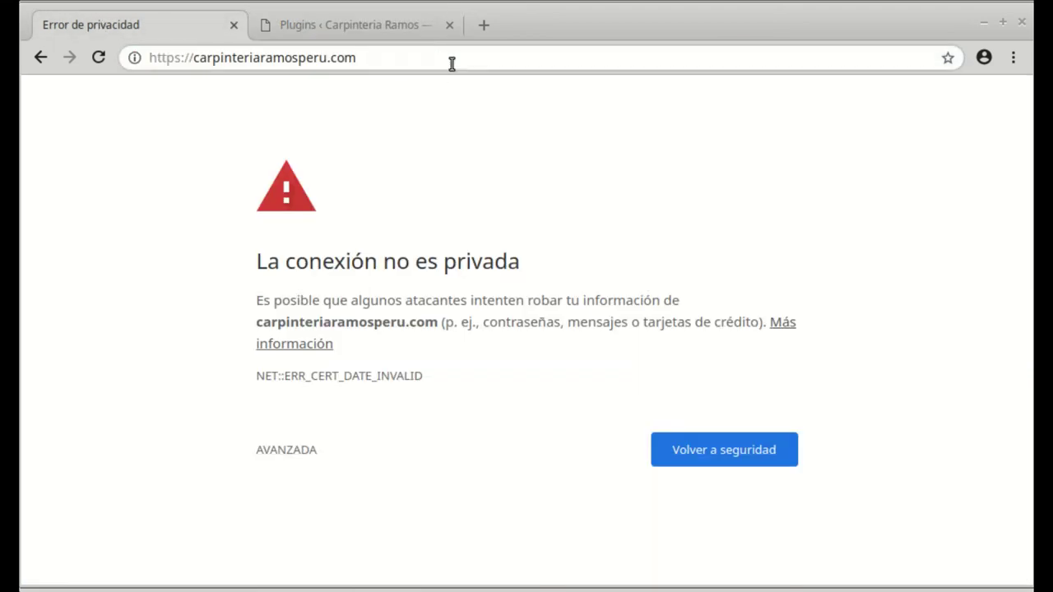
{"action": "key", "text": "Return"}
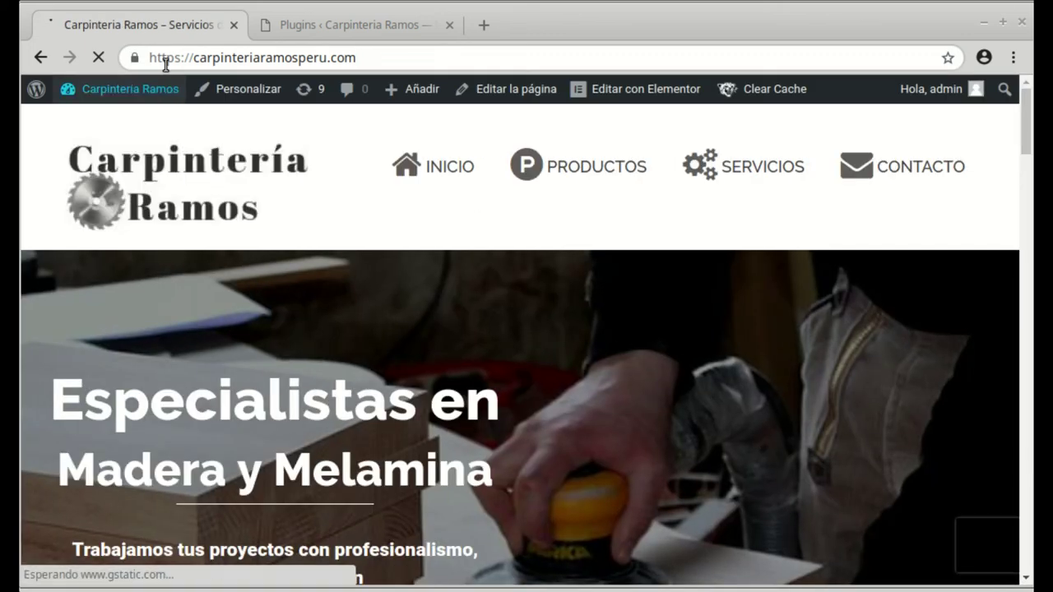
{"action": "scroll", "coordinate": [376, 223], "scroll_direction": "down", "scroll_amount": 2}
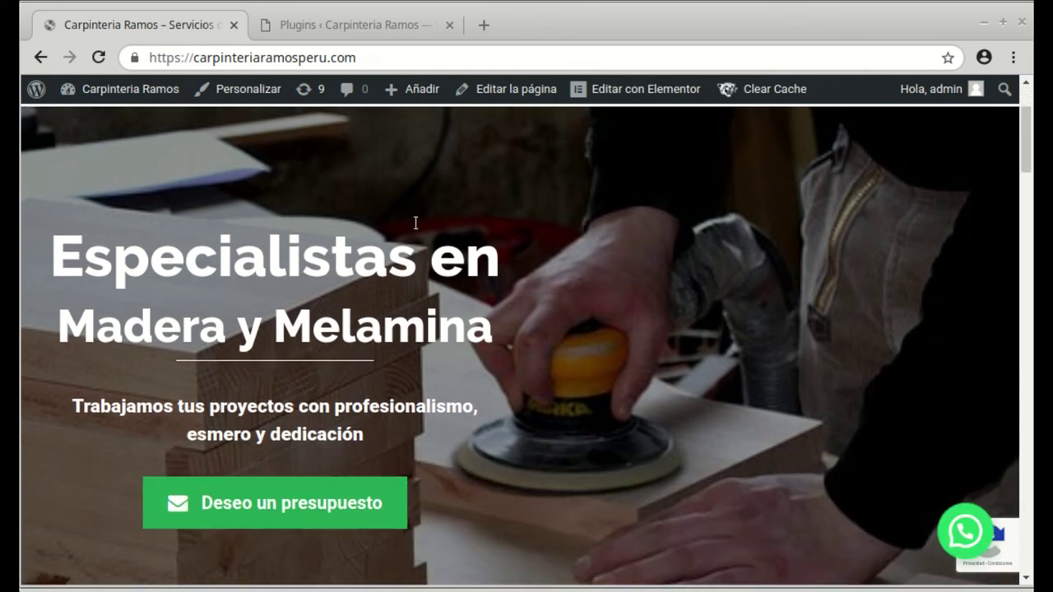
{"action": "scroll", "coordinate": [644, 268], "scroll_direction": "down", "scroll_amount": 3}
{"action": "scroll", "coordinate": [644, 272], "scroll_direction": "down", "scroll_amount": 5}
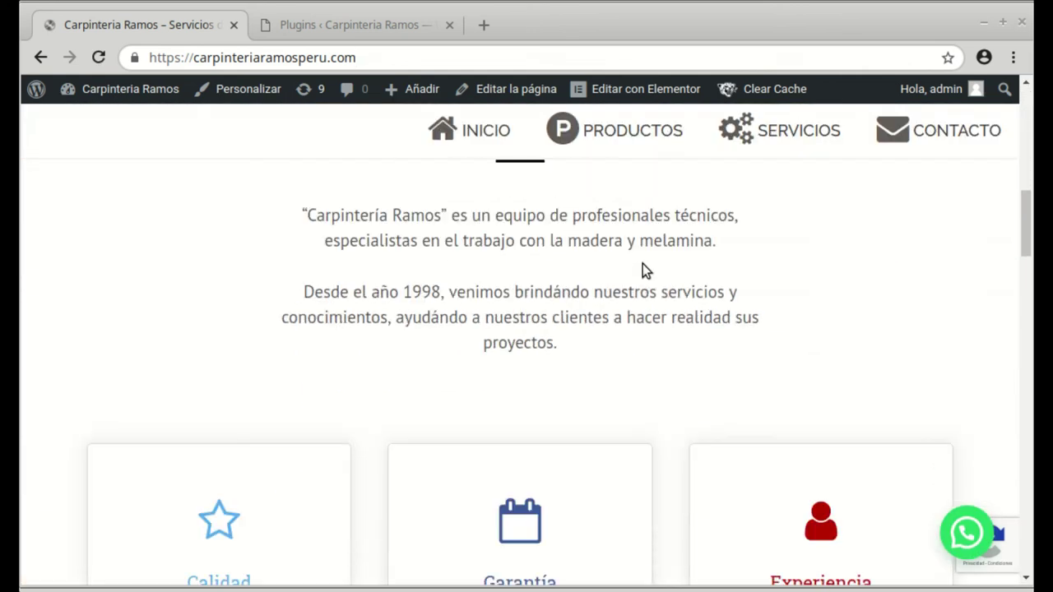